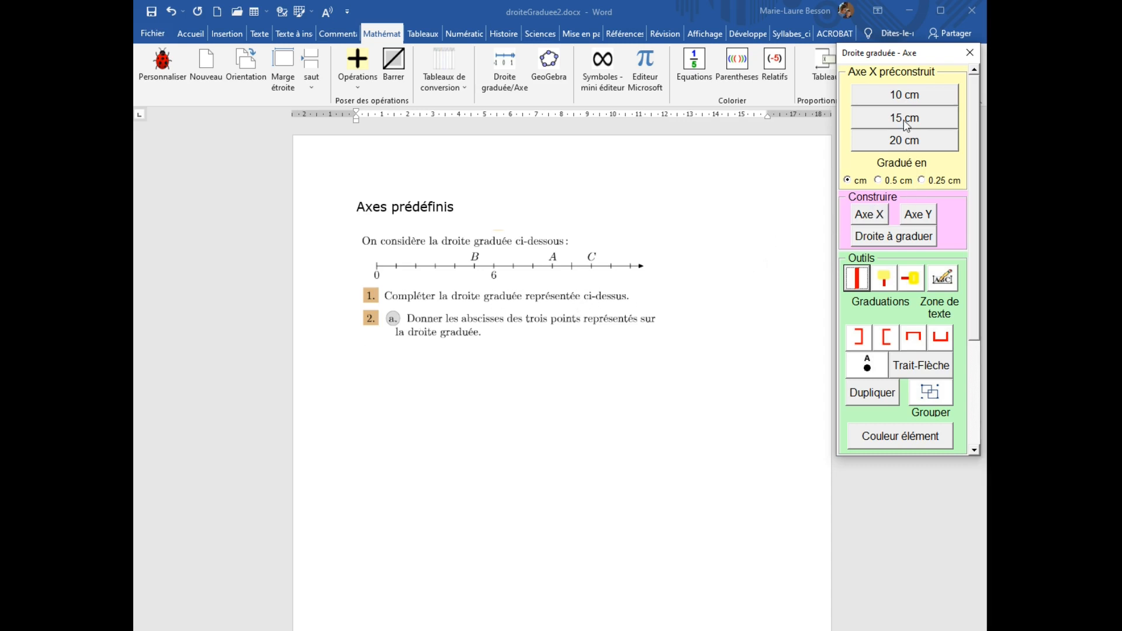
# Insert a preconstructed 15 cm X axis graduated in cm below the exercise text.
pyautogui.click(526, 384)
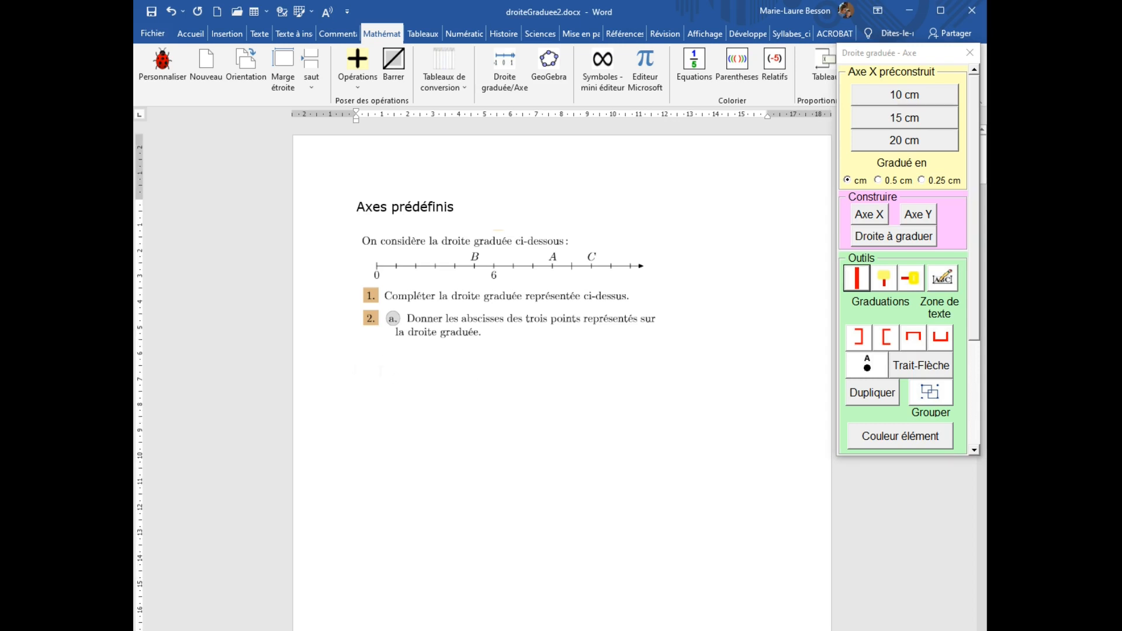
pyautogui.click(906, 123)
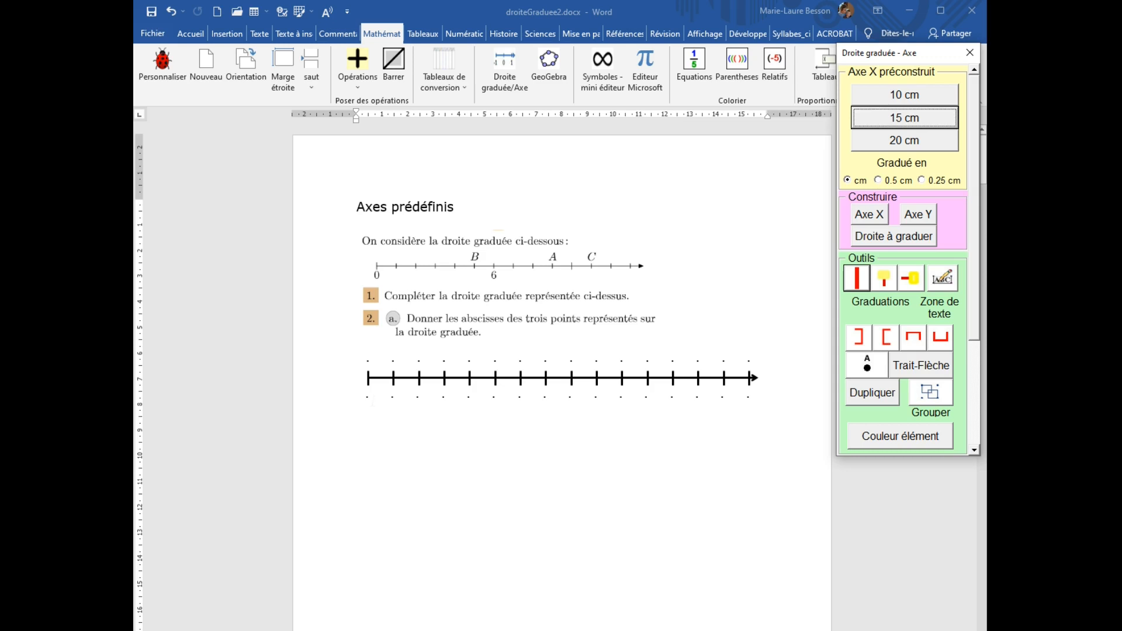
# Label the first three graduations of the new axis 0, 1 and 2.
pyautogui.click(372, 401)
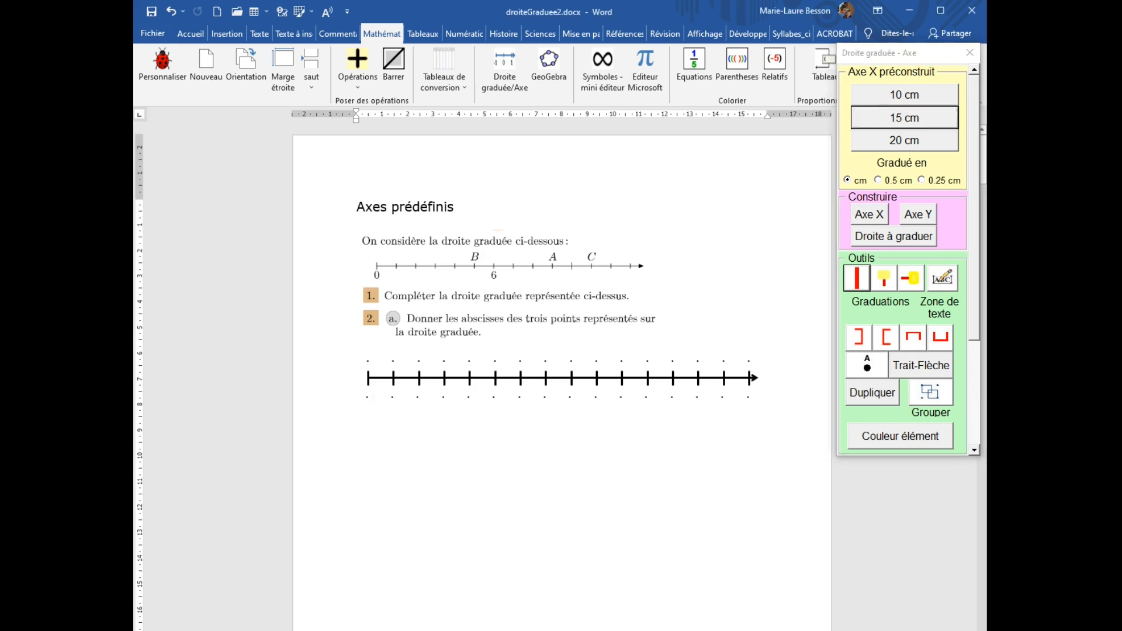
pyautogui.click(368, 393)
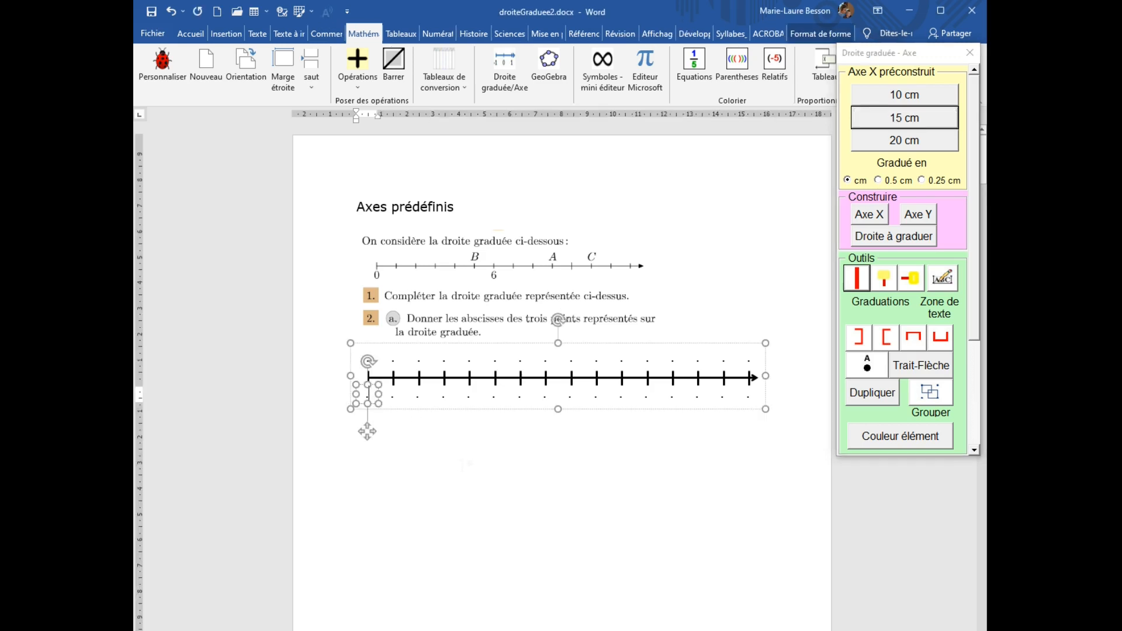
pyautogui.write('0')
pyautogui.click(396, 400)
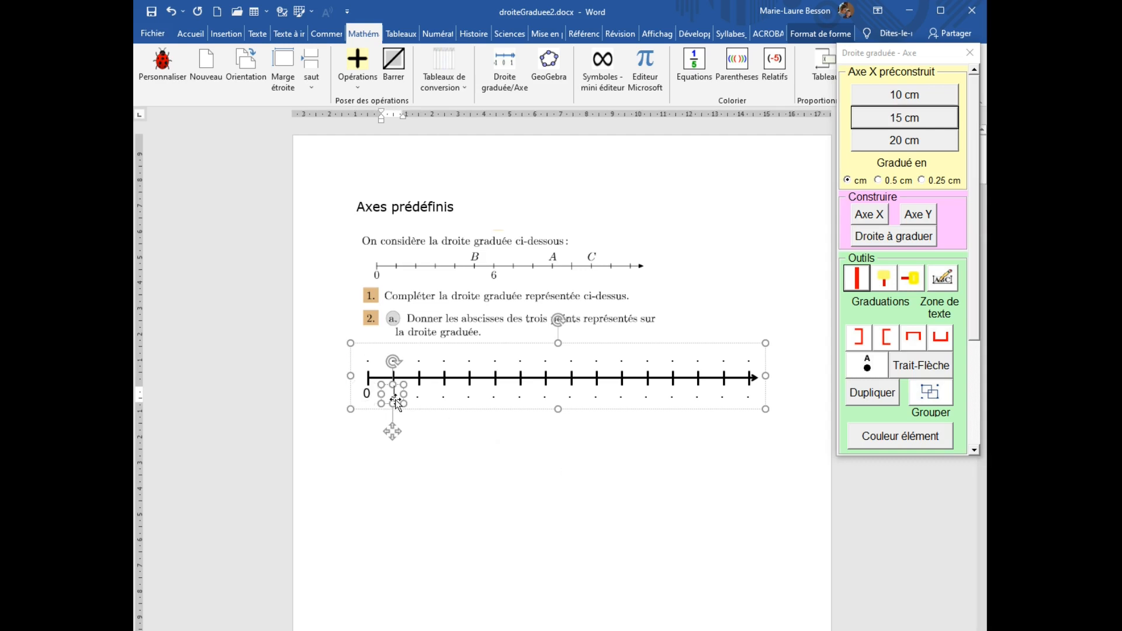
pyautogui.write('1')
pyautogui.click(421, 402)
pyautogui.write('2')
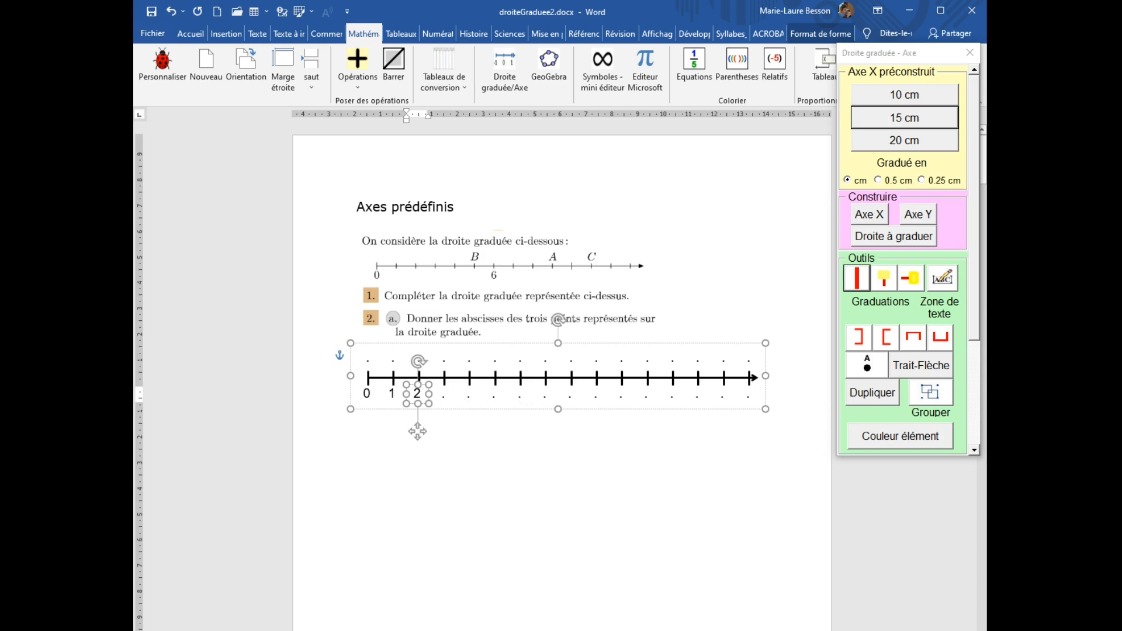
# Label the graduation 6 and write point B above the tick one step before it.
pyautogui.click(519, 395)
pyautogui.doubleClick(519, 396)
pyautogui.write('6')
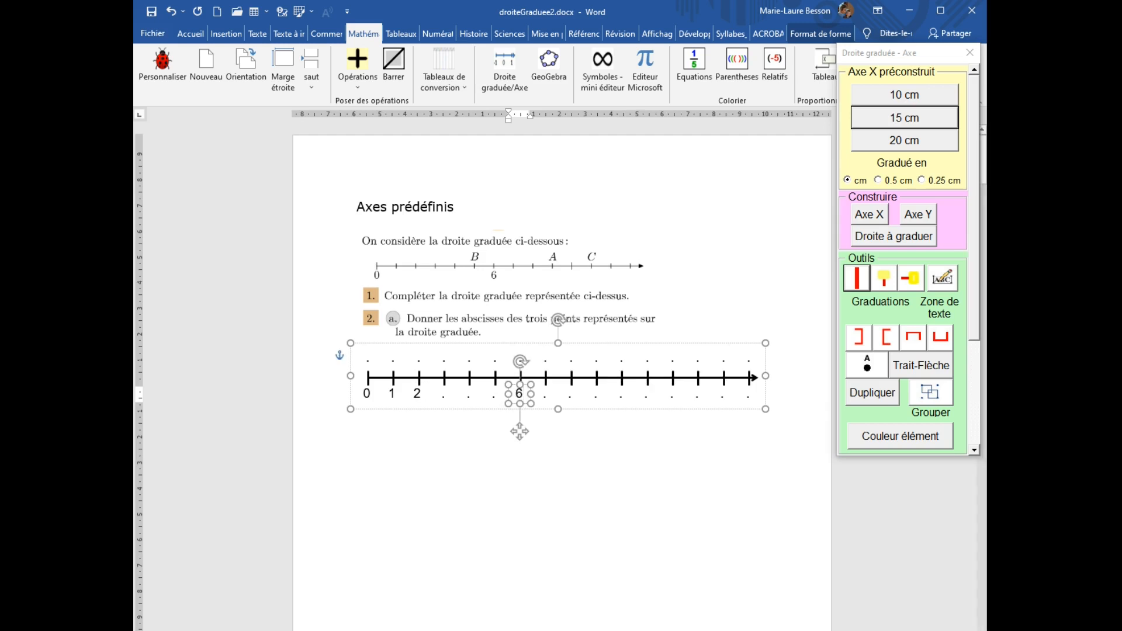
pyautogui.click(496, 358)
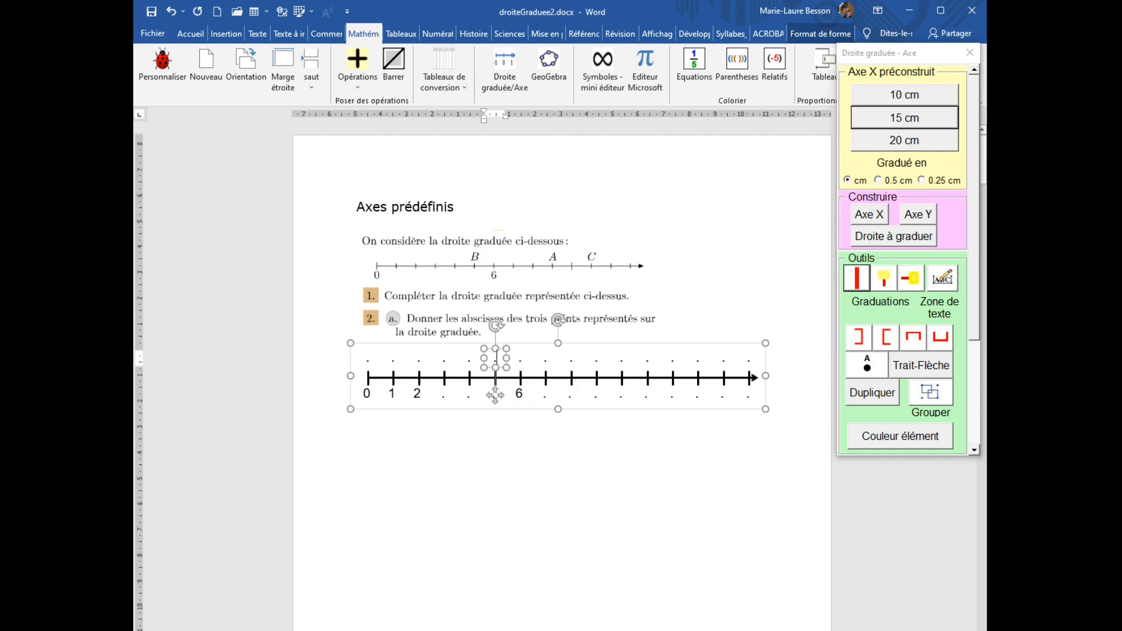
pyautogui.doubleClick(495, 359)
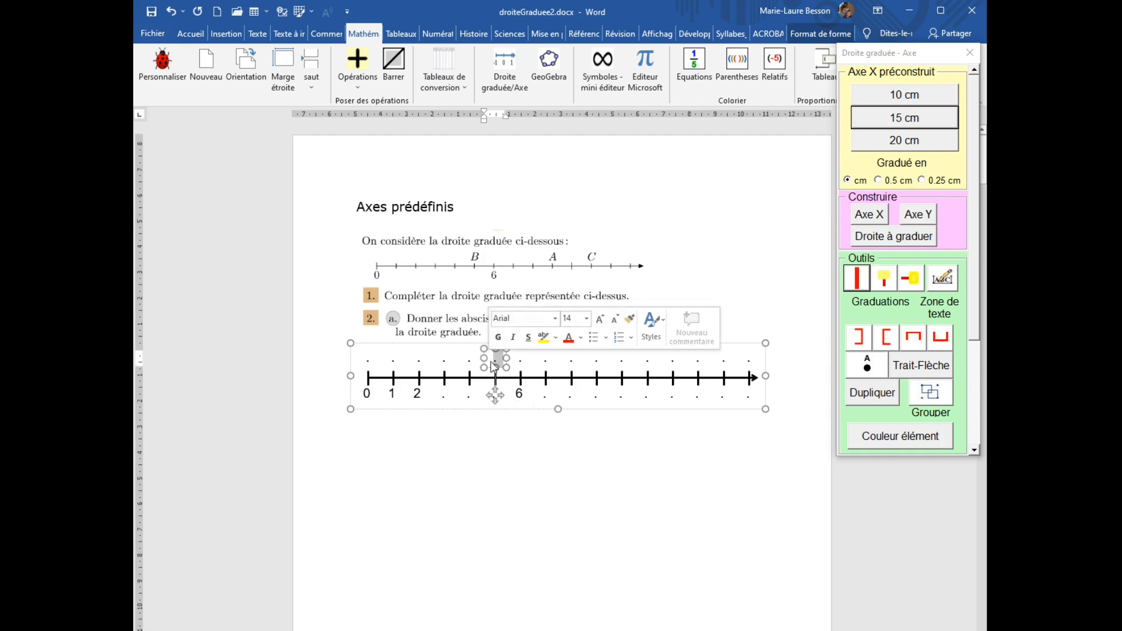
pyautogui.write('B')
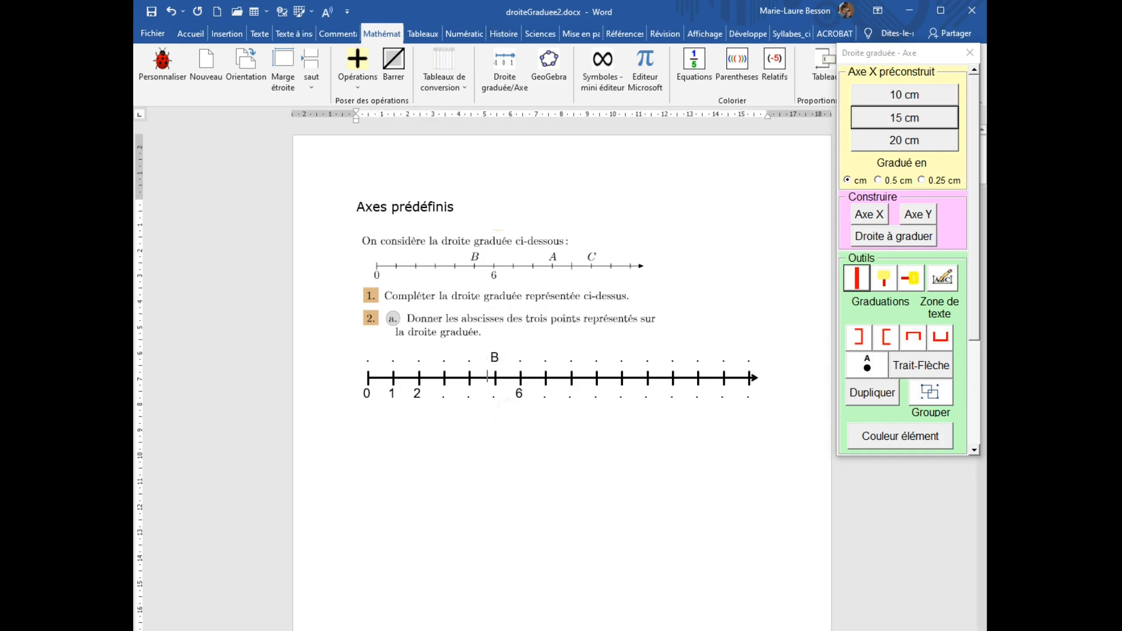
# Label the graduations 5 and 9 and write point A above graduation 9.
pyautogui.click(494, 398)
pyautogui.doubleClick(495, 394)
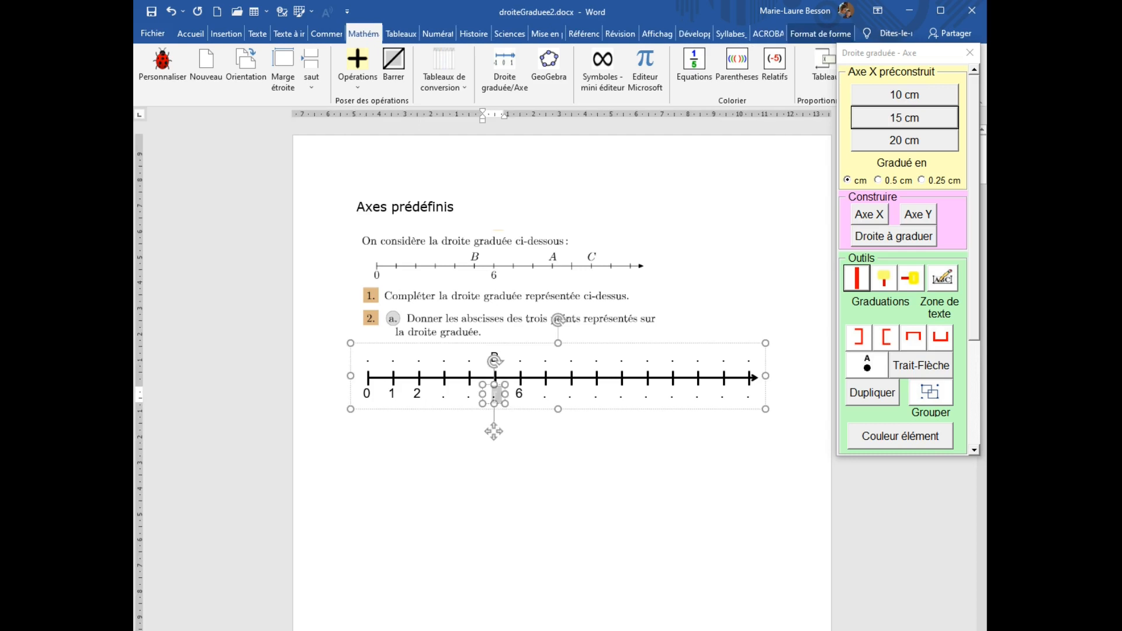
pyautogui.write('5')
pyautogui.click(596, 395)
pyautogui.write('9')
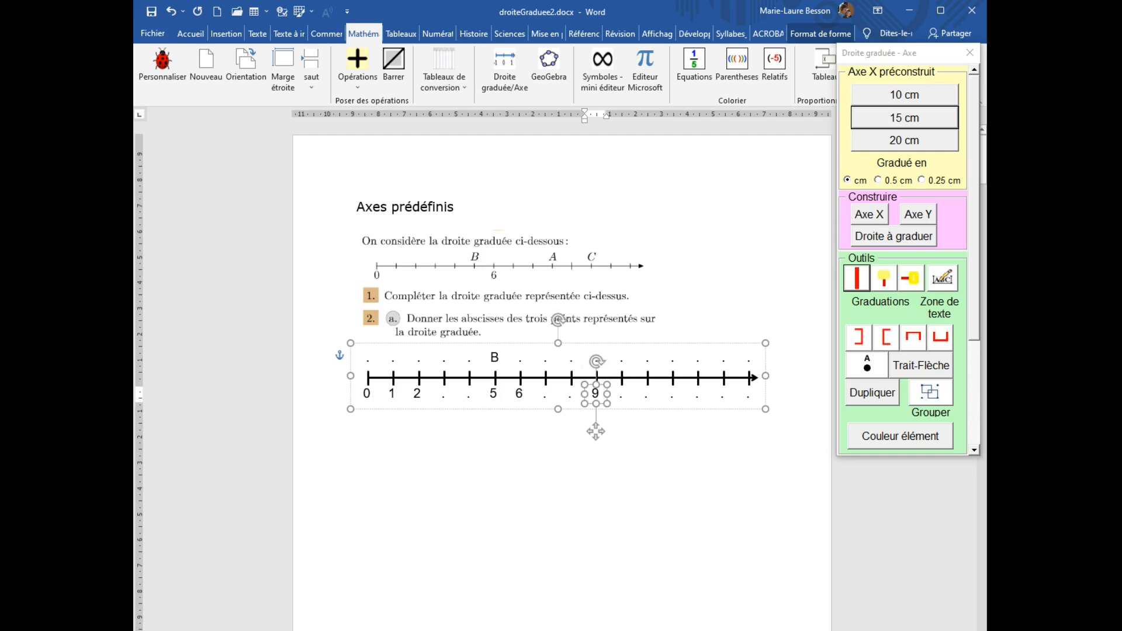
pyautogui.click(571, 359)
pyautogui.click(597, 358)
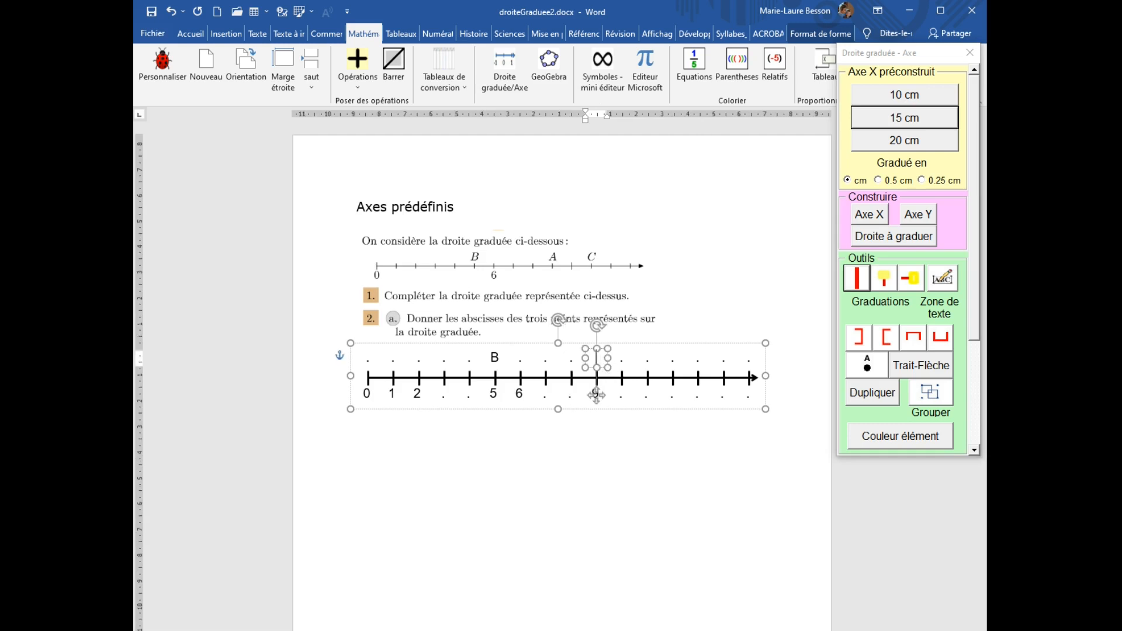
pyautogui.write('A')
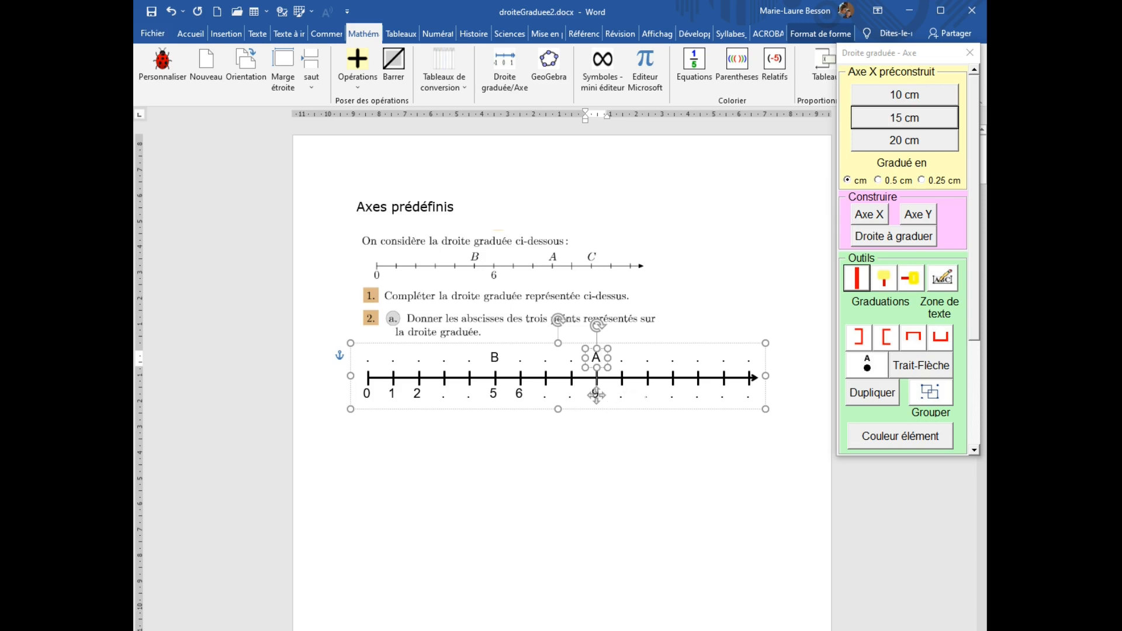
# Label graduation 11 and write point C above it, moving its label box onto that tick.
pyautogui.doubleClick(648, 393)
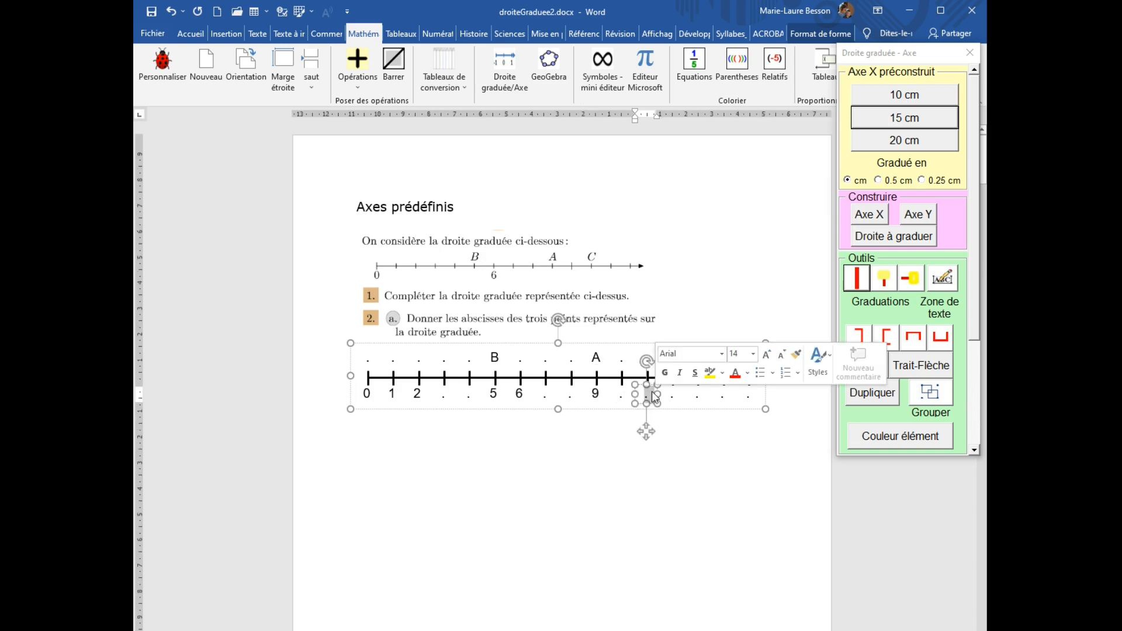
pyautogui.write('11')
pyautogui.click(664, 361)
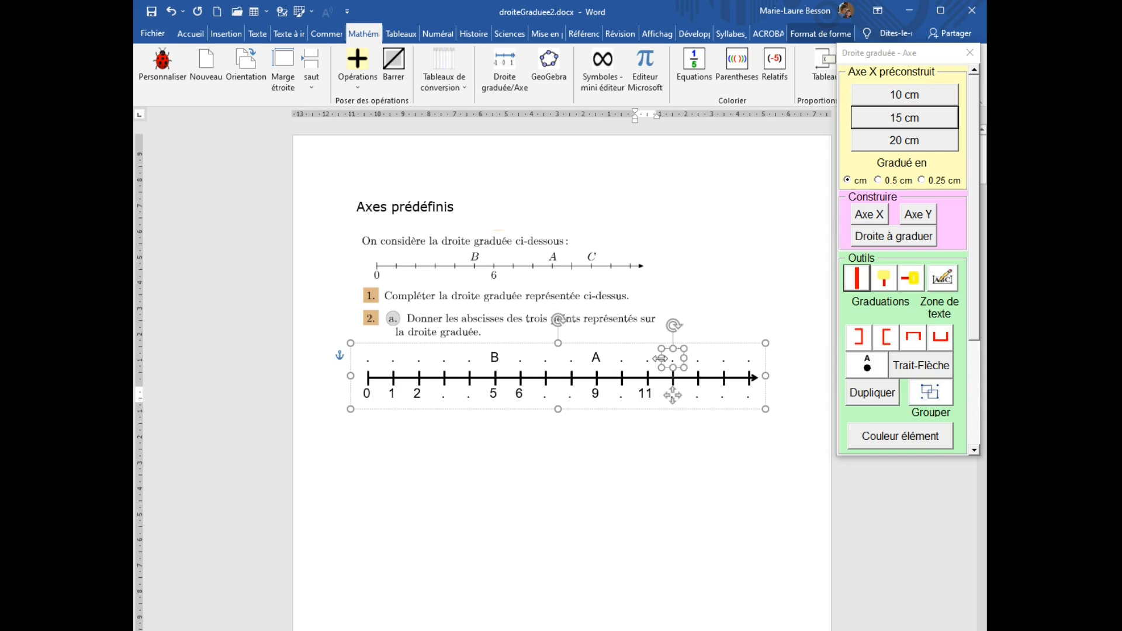
pyautogui.moveTo(673, 396); pyautogui.dragTo(647, 396)
pyautogui.doubleClick(653, 360)
pyautogui.write('C')
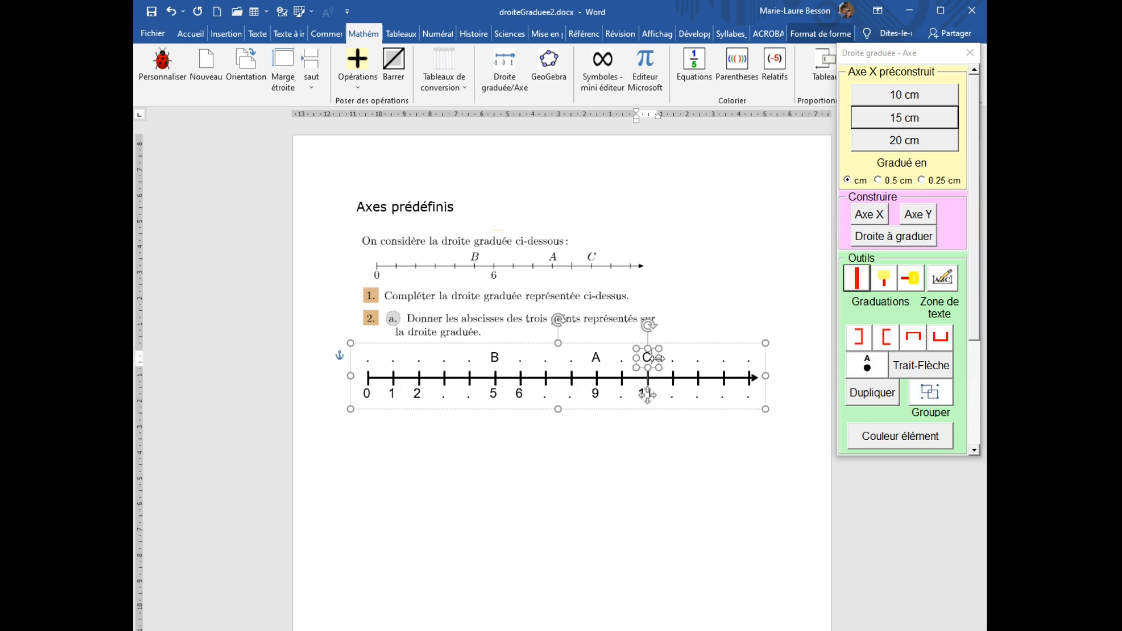
pyautogui.click(657, 442)
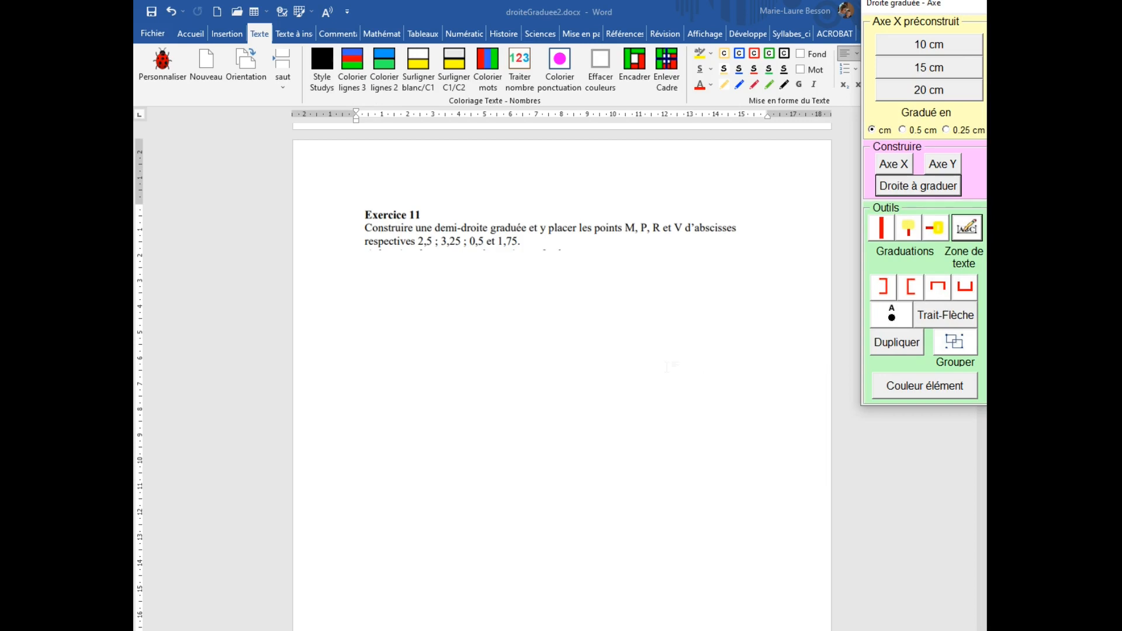
# Insert a 10 cm X axis graduated every 0.25 cm below Exercice 11.
pyautogui.click(405, 283)
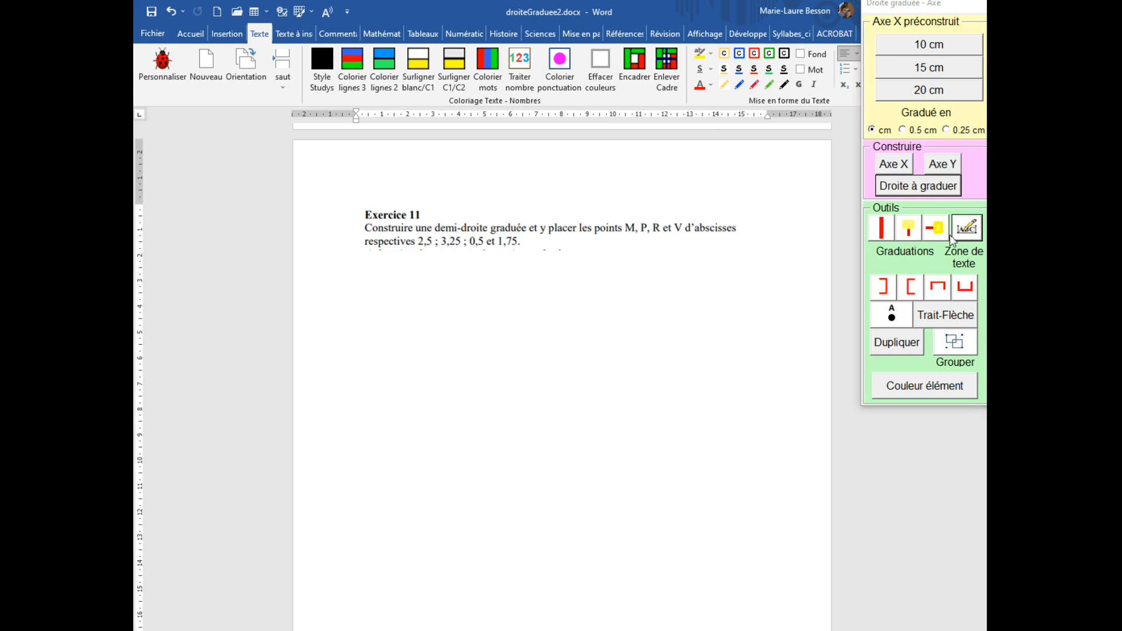
pyautogui.click(947, 130)
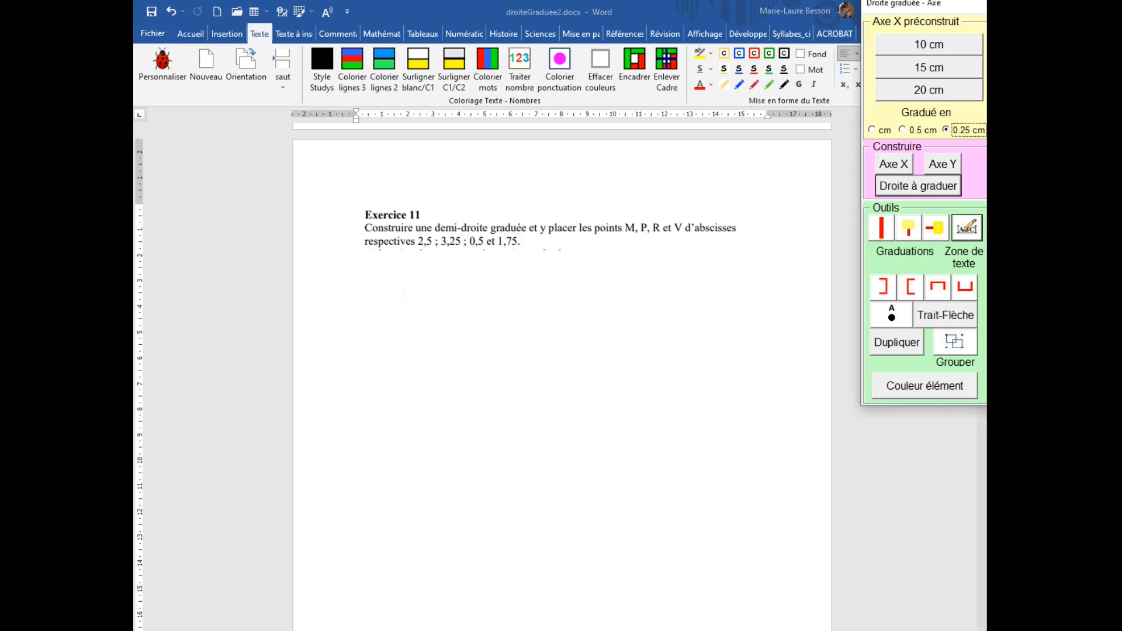
pyautogui.click(393, 285)
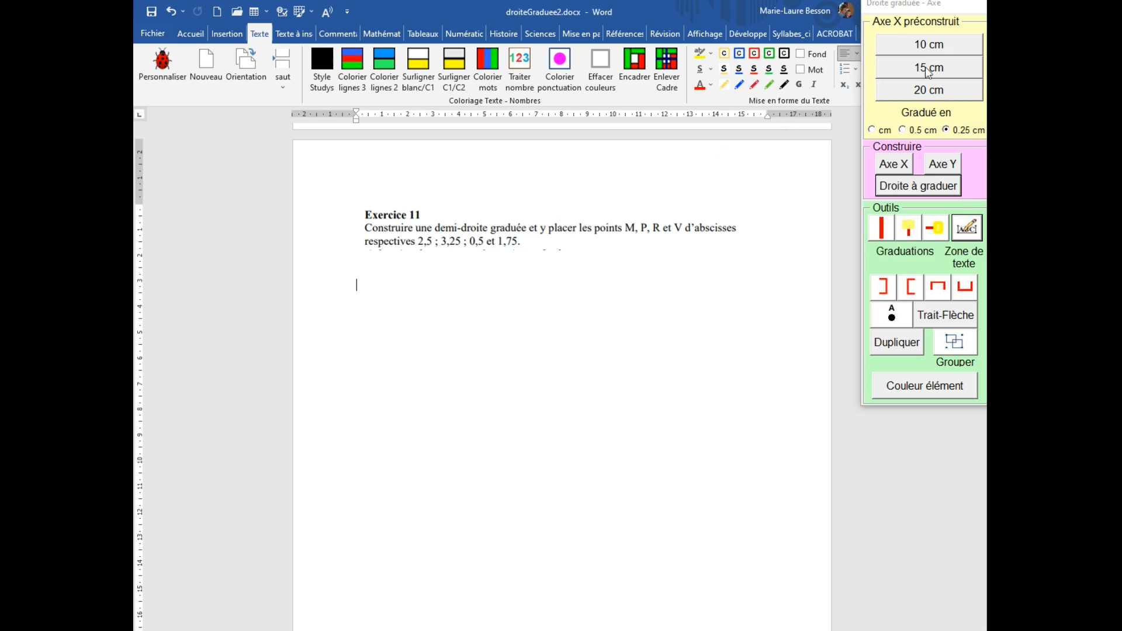
pyautogui.click(934, 49)
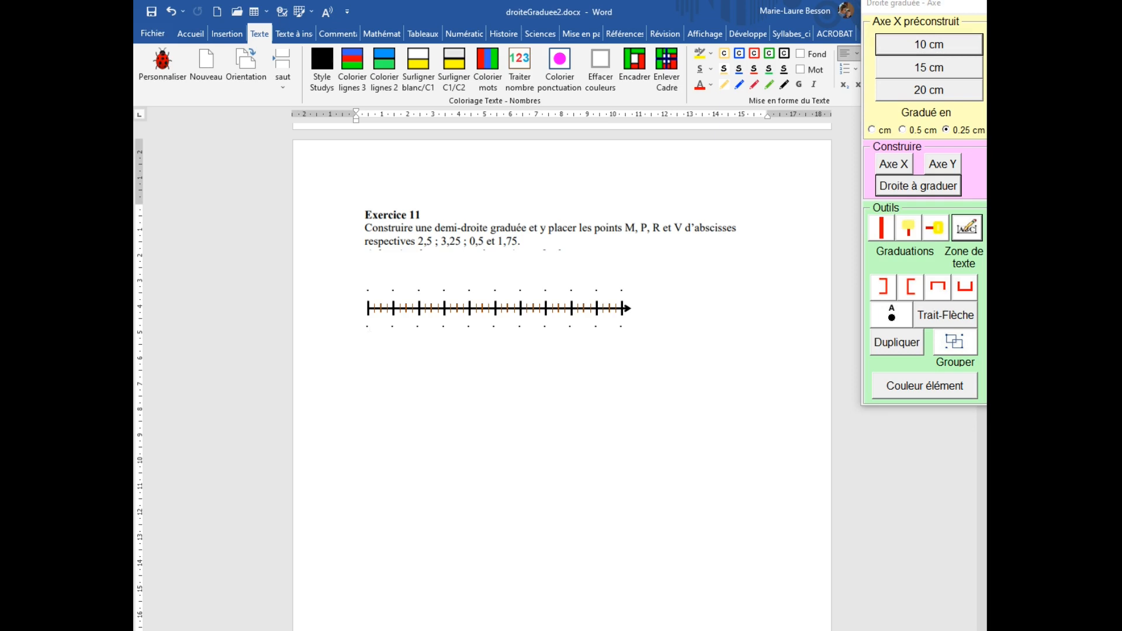
# Label the first five main graduations of the axis 0, 1, 2, 3 and 4.
pyautogui.doubleClick(366, 325)
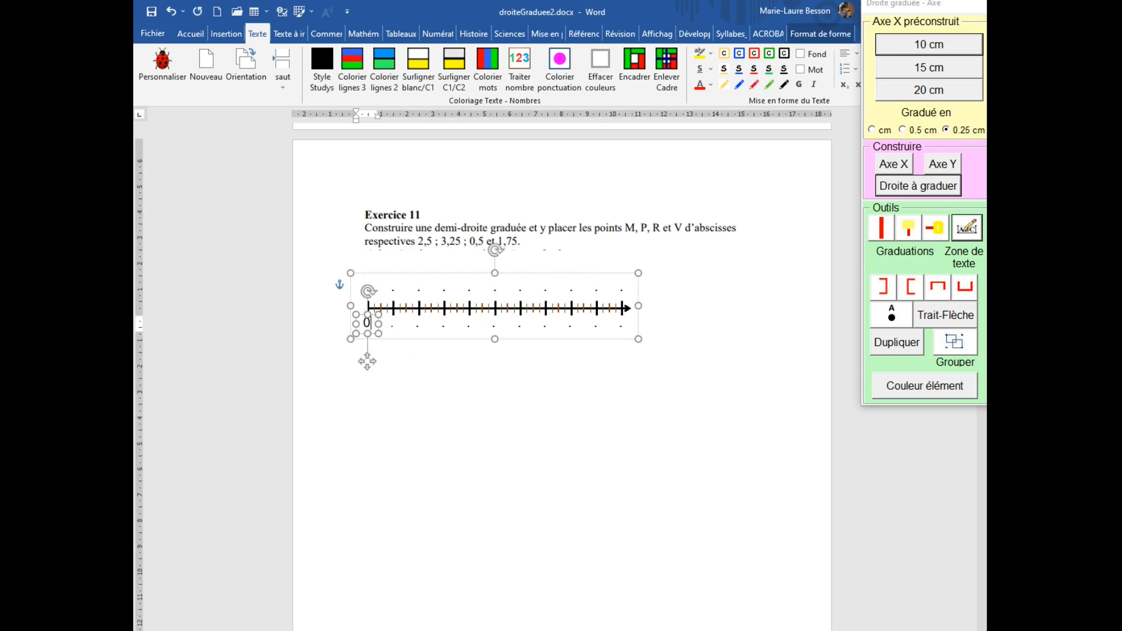
pyautogui.doubleClick(392, 325)
pyautogui.write('1')
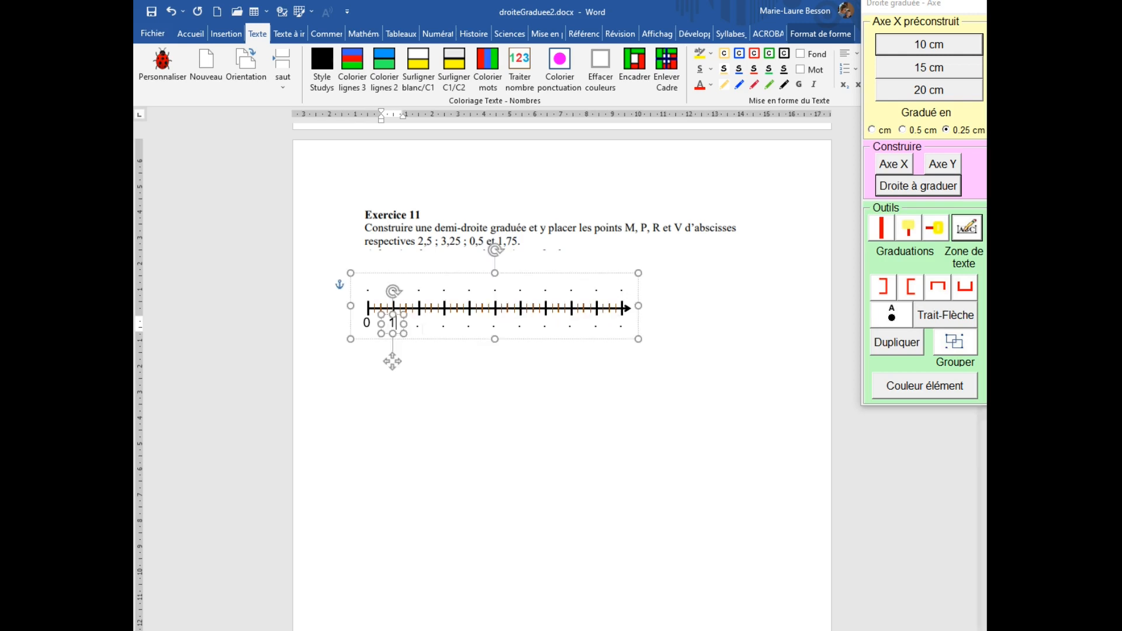
pyautogui.doubleClick(417, 325)
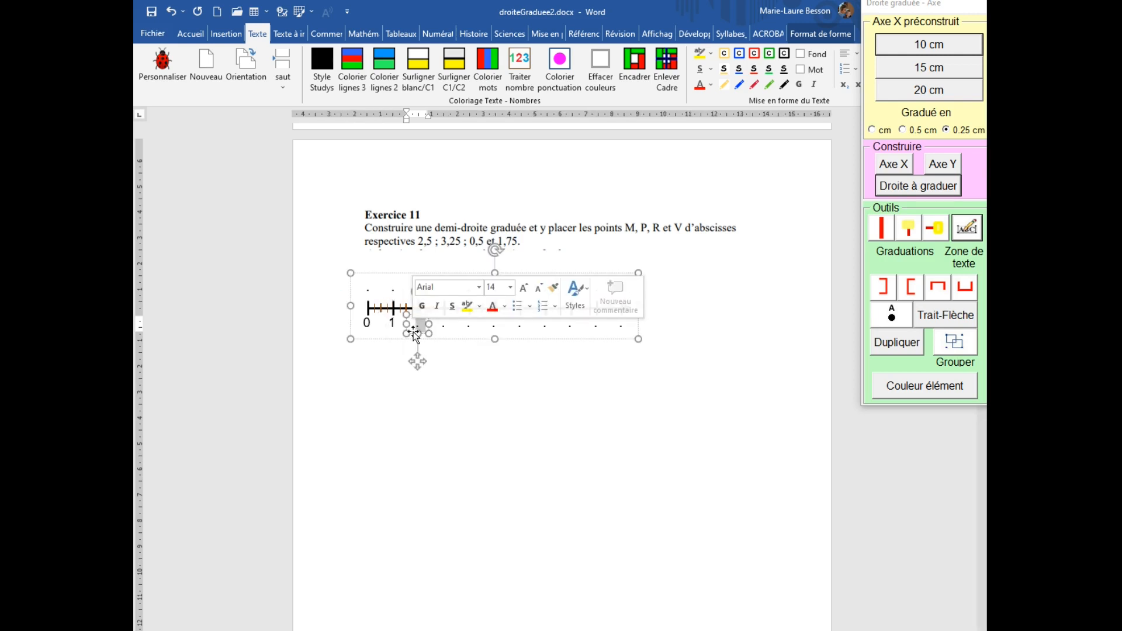
pyautogui.write('2')
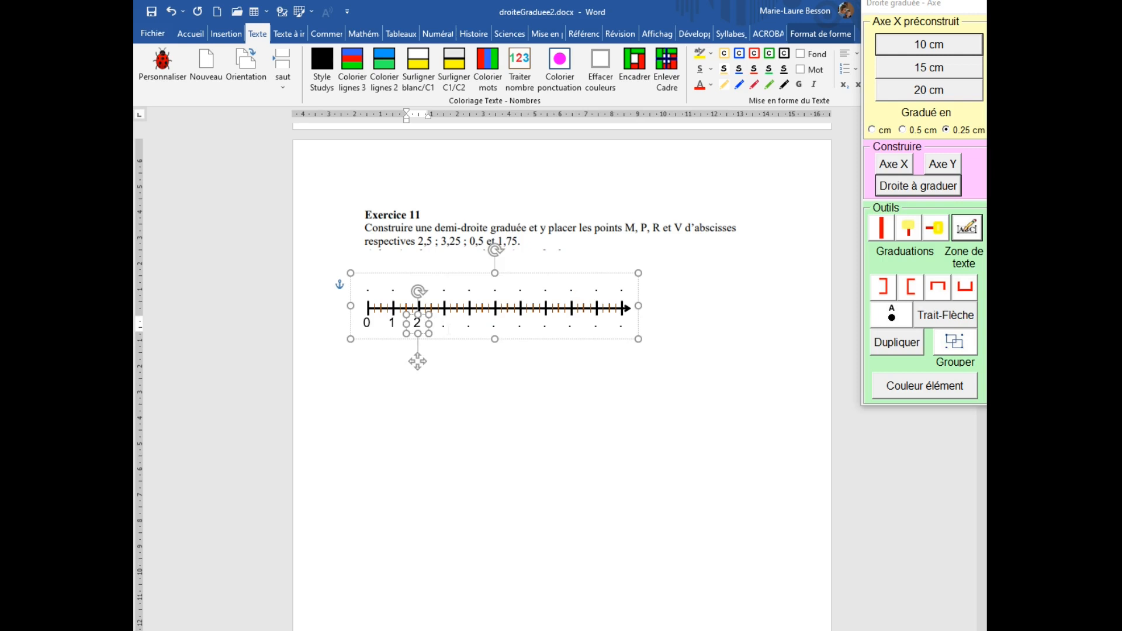
pyautogui.doubleClick(443, 325)
pyautogui.write('2')
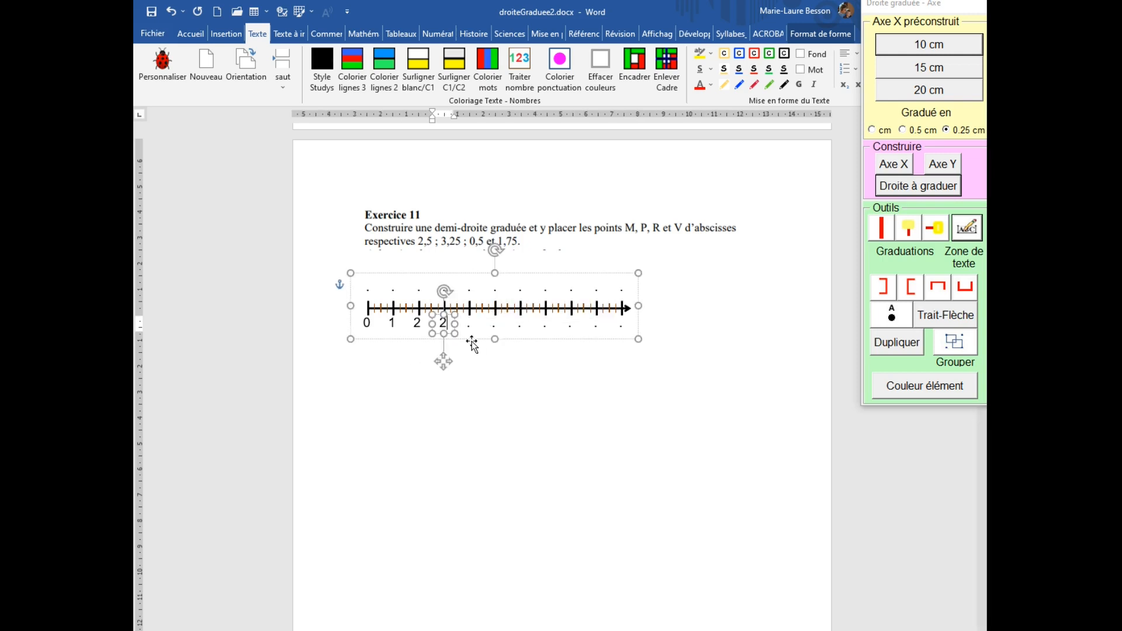
pyautogui.press('BackSpace')
pyautogui.write('3')
pyautogui.click(465, 331)
pyautogui.doubleClick(466, 331)
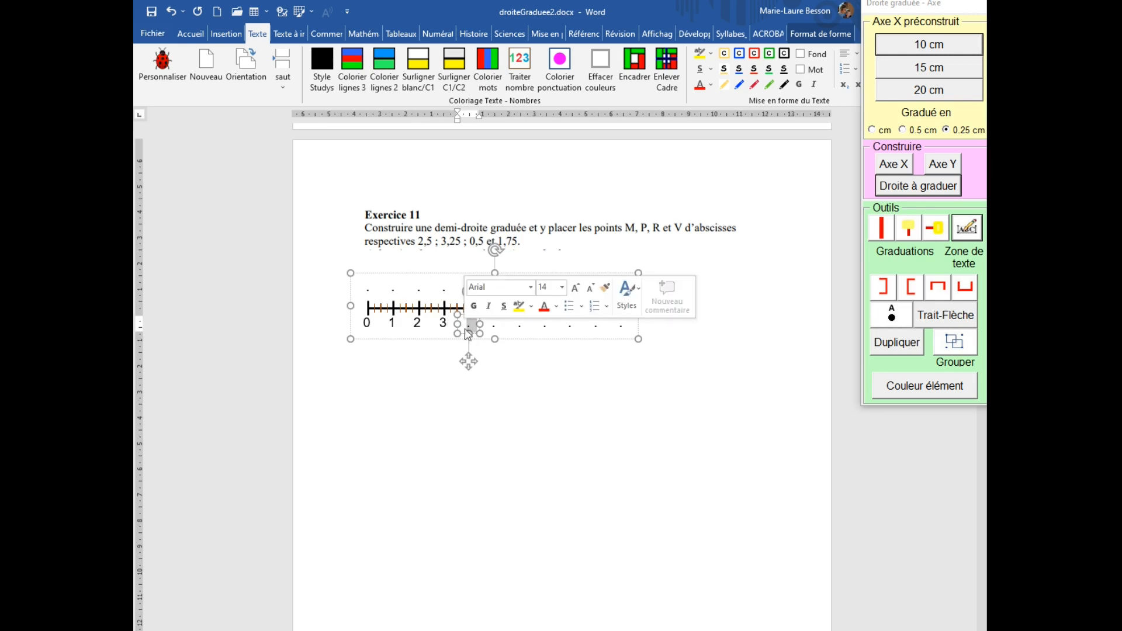
pyautogui.write('4')
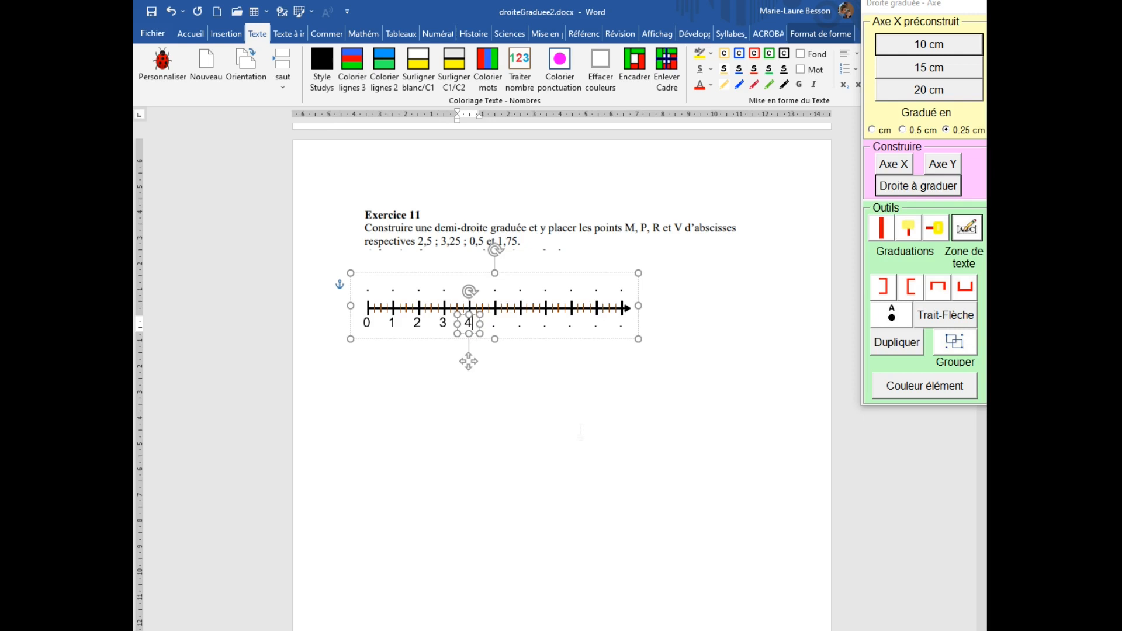
pyautogui.click(570, 431)
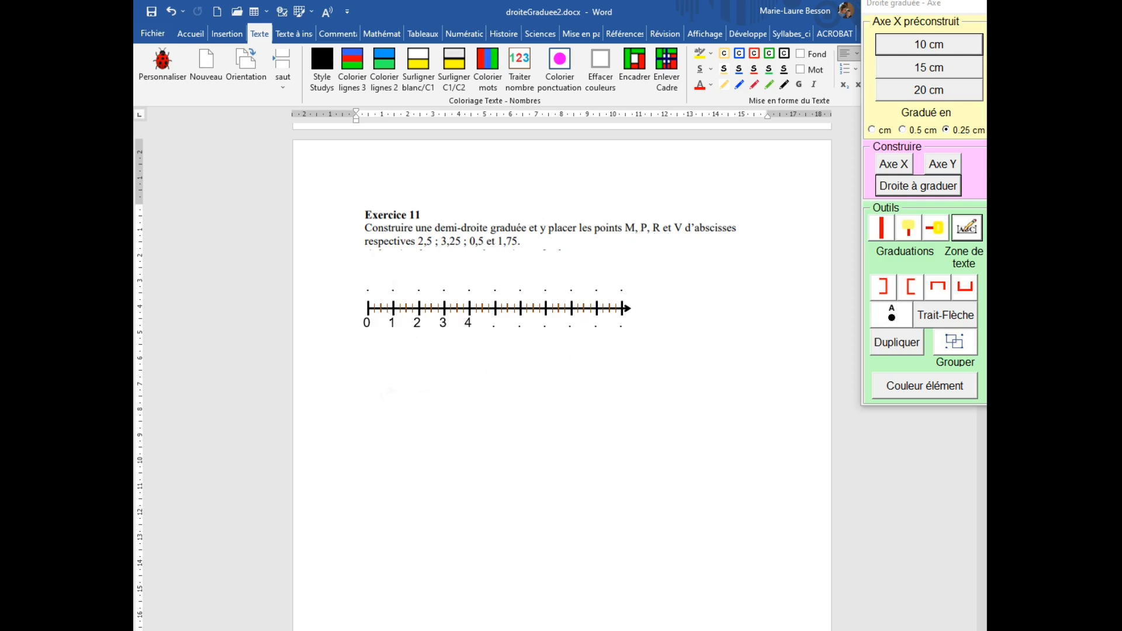
# Push the axis down with three empty lines and insert a graduation marker with a label box above it.
pyautogui.hotkey('ctrl', 'z')
pyautogui.press('Return')
pyautogui.press('Return')
pyautogui.press('Return')
pyautogui.press('Return')
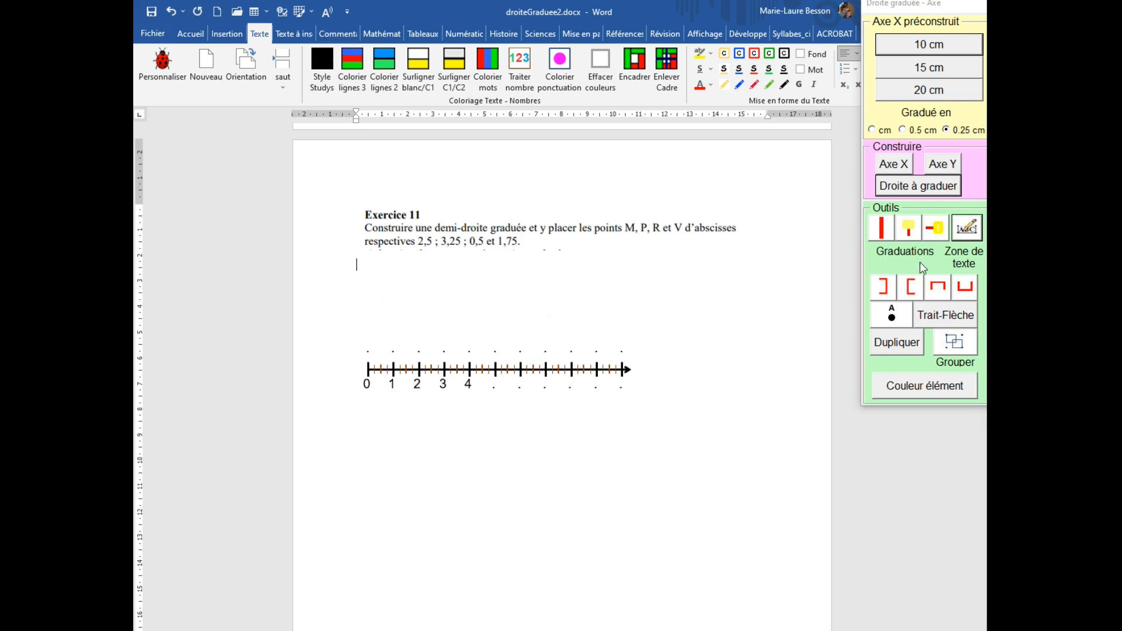
pyautogui.click(909, 234)
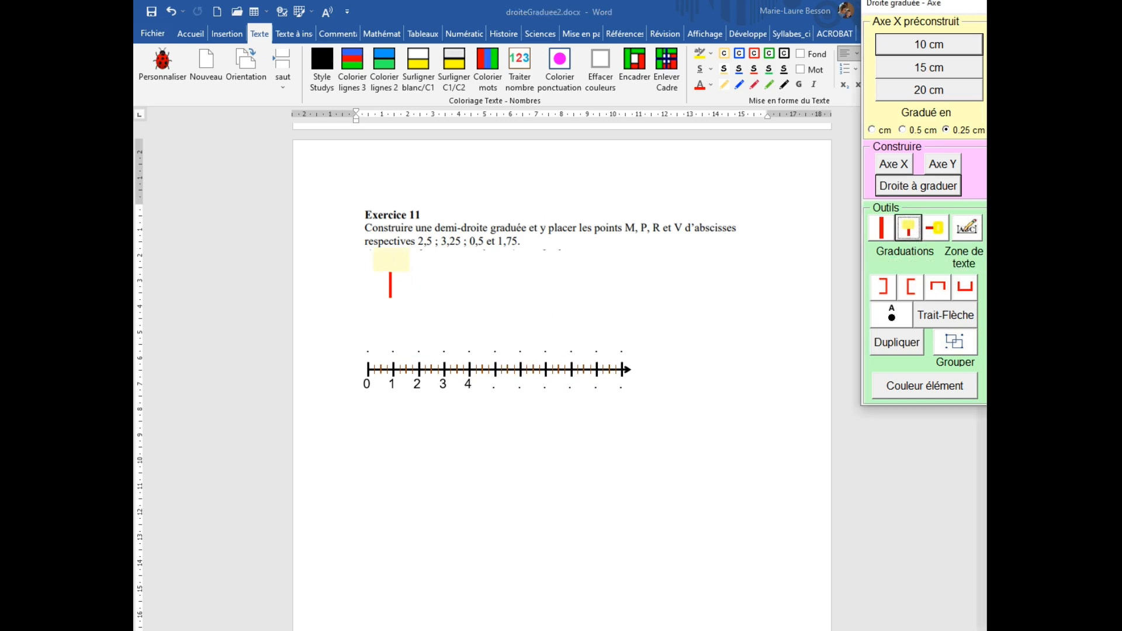
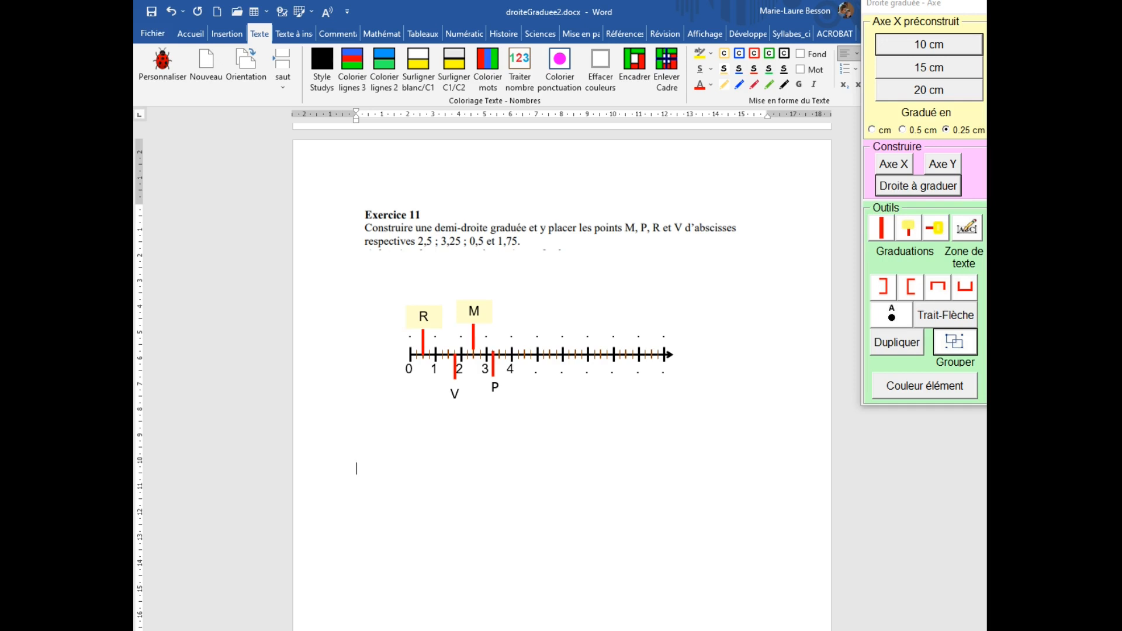
# Build a number line of 4 units, each divided into 4 parts, using the Droite à graduer tool.
pyautogui.click(890, 188)
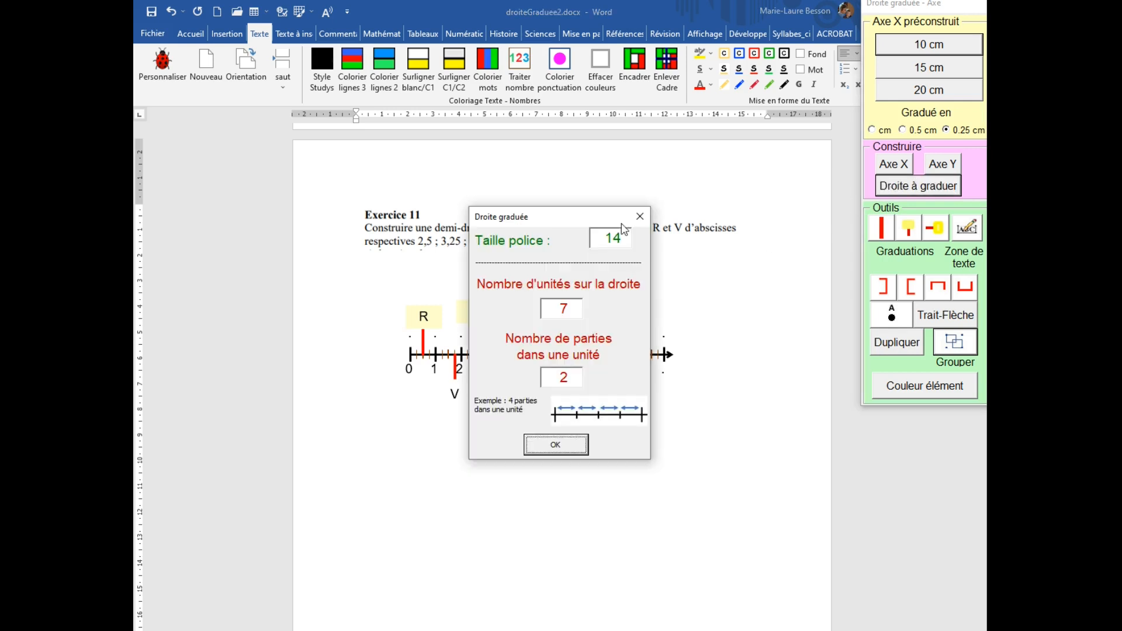
pyautogui.moveTo(564, 227); pyautogui.dragTo(816, 235)
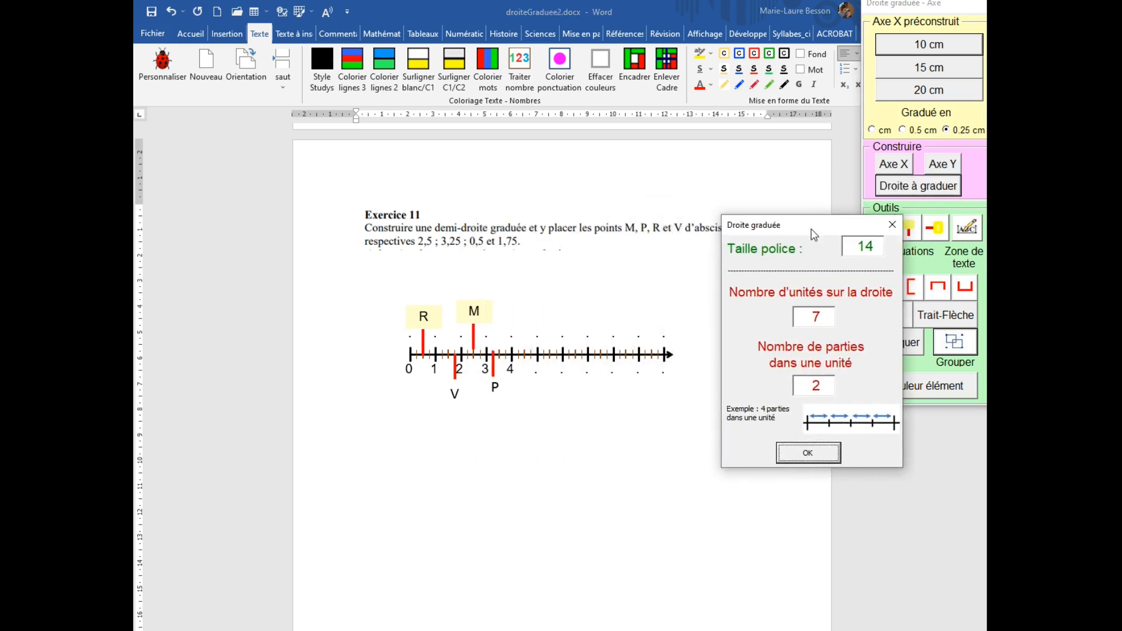
pyautogui.doubleClick(821, 316)
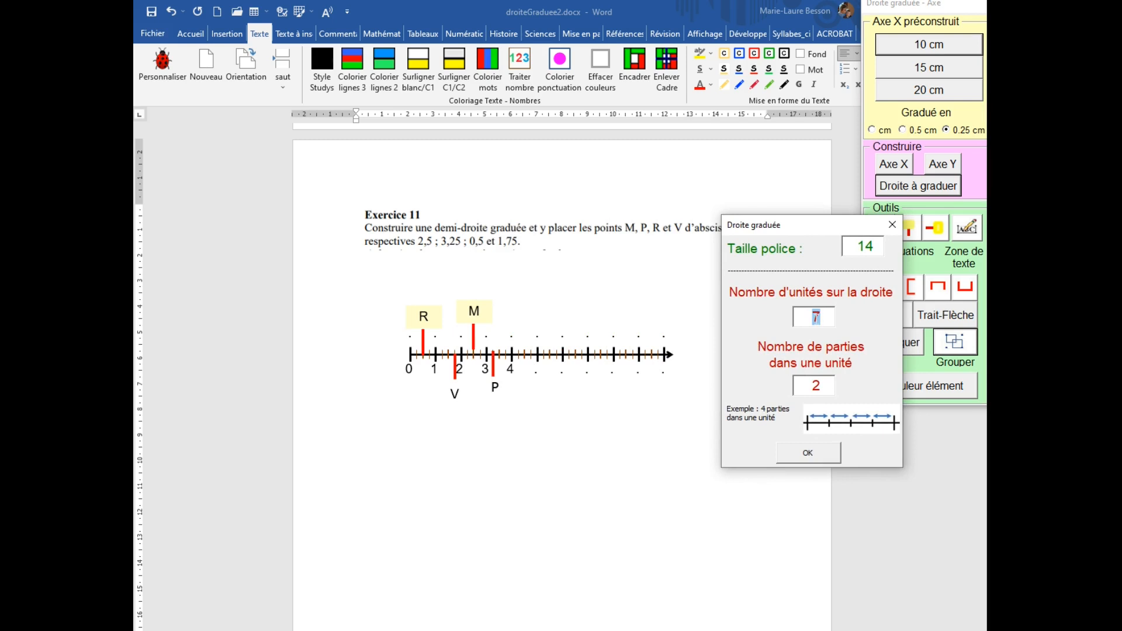
pyautogui.write('1')
pyautogui.press('BackSpace')
pyautogui.write('4')
pyautogui.click(820, 386)
pyautogui.moveTo(817, 386); pyautogui.dragTo(800, 393)
pyautogui.write('4')
pyautogui.click(808, 458)
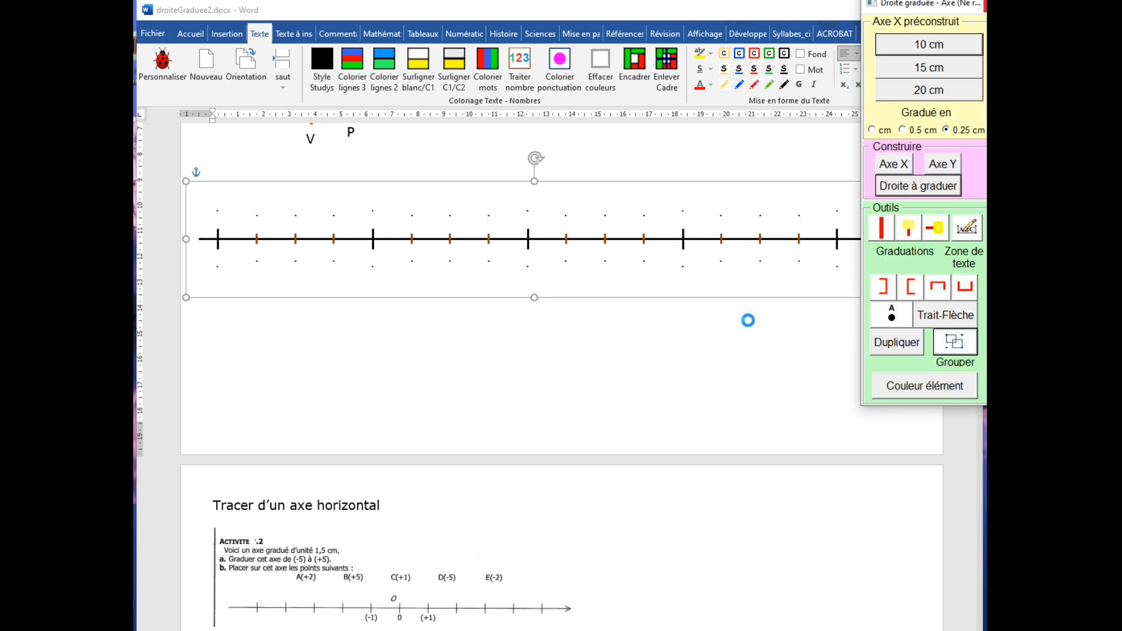
pyautogui.moveTo(875, 14); pyautogui.dragTo(987, 146)
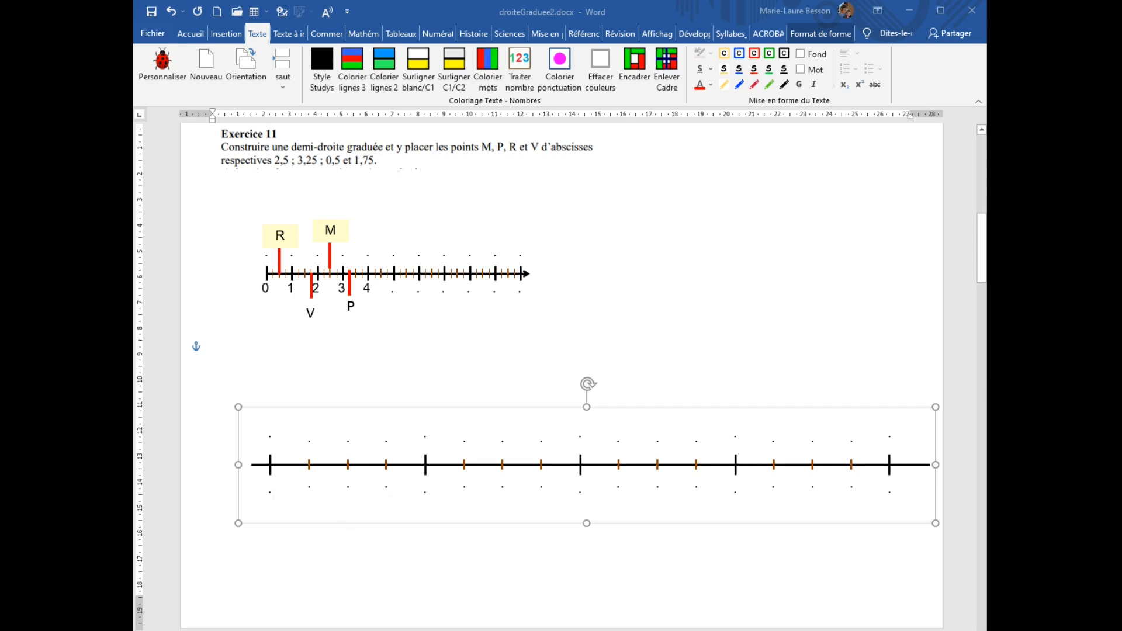
# Label the main graduations of the new number line 0, 1, 2, 3 and 4.
pyautogui.doubleClick(269, 493)
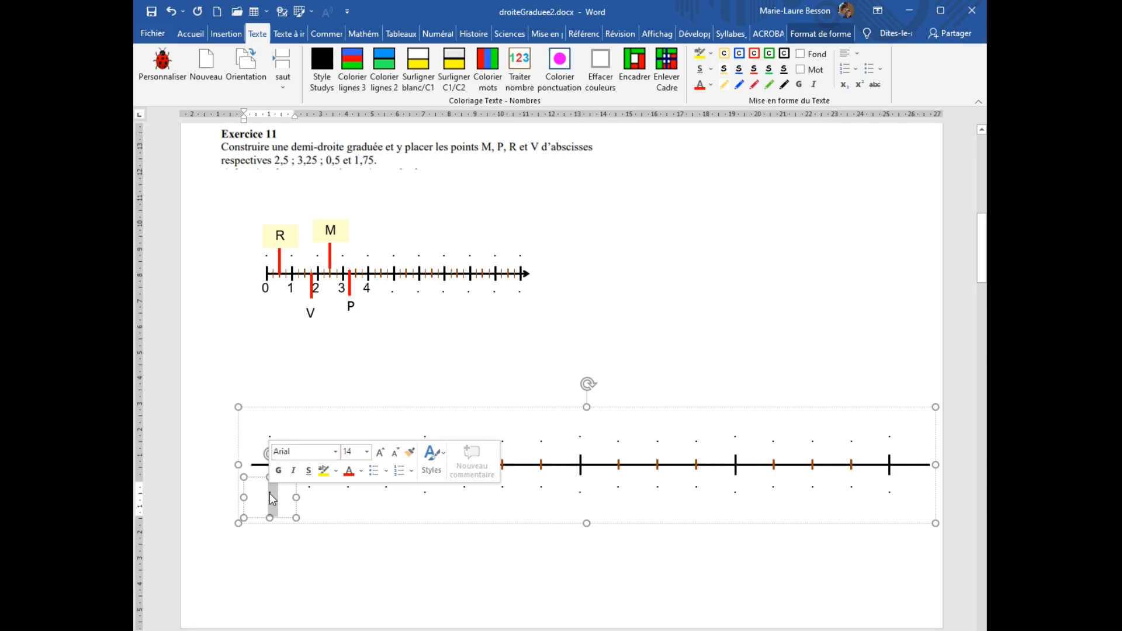
pyautogui.write('0')
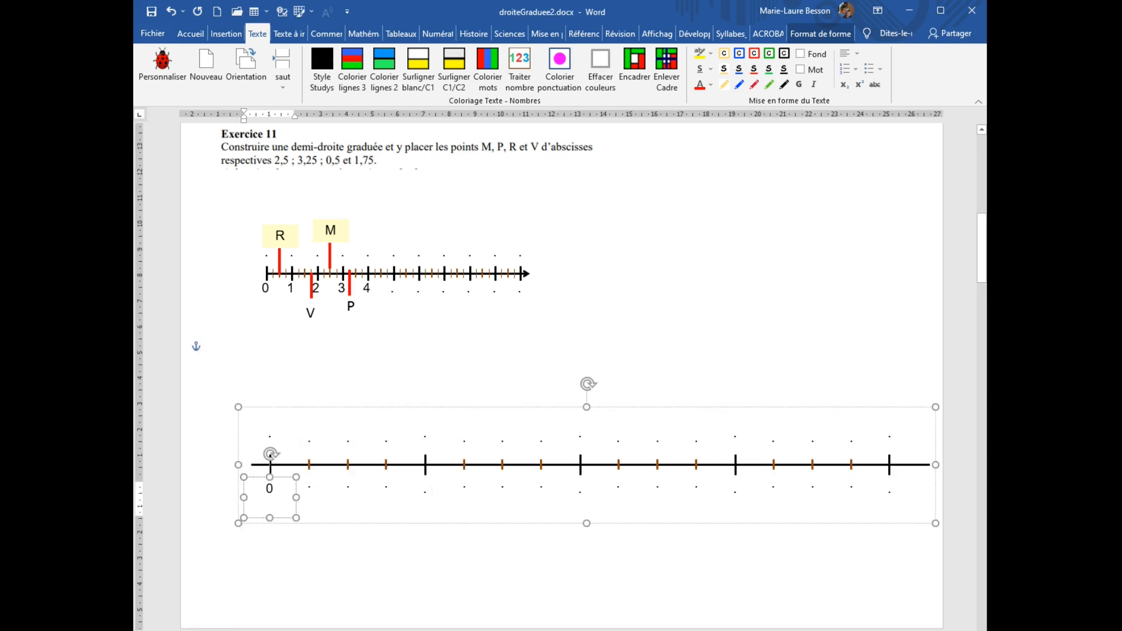
pyautogui.doubleClick(425, 493)
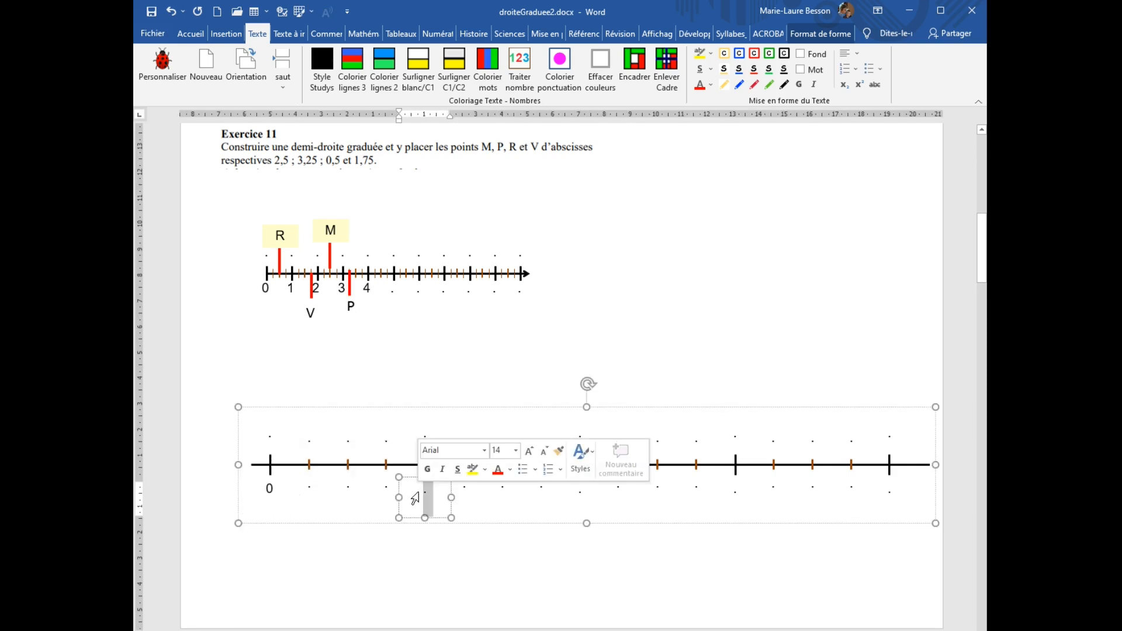
pyautogui.write('1')
pyautogui.doubleClick(580, 492)
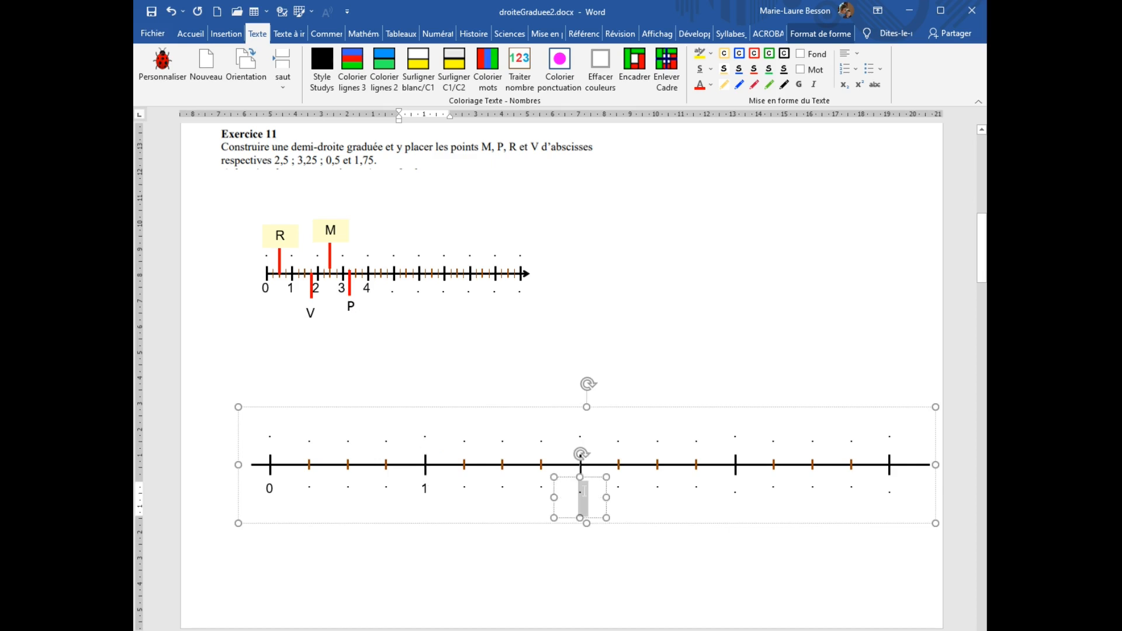
pyautogui.write('2')
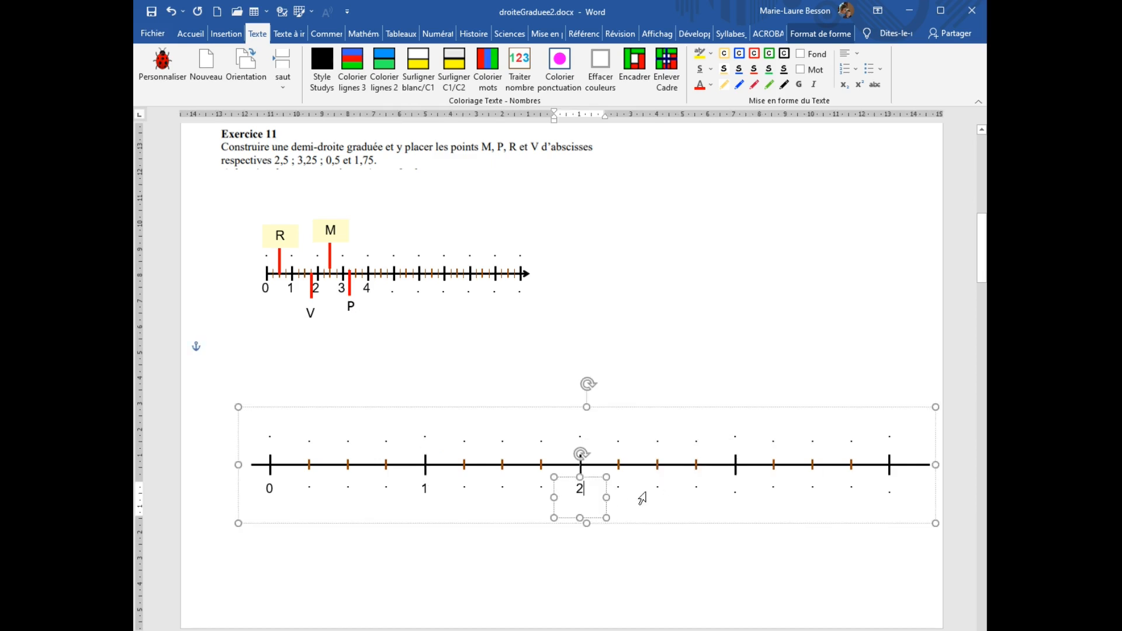
pyautogui.doubleClick(737, 492)
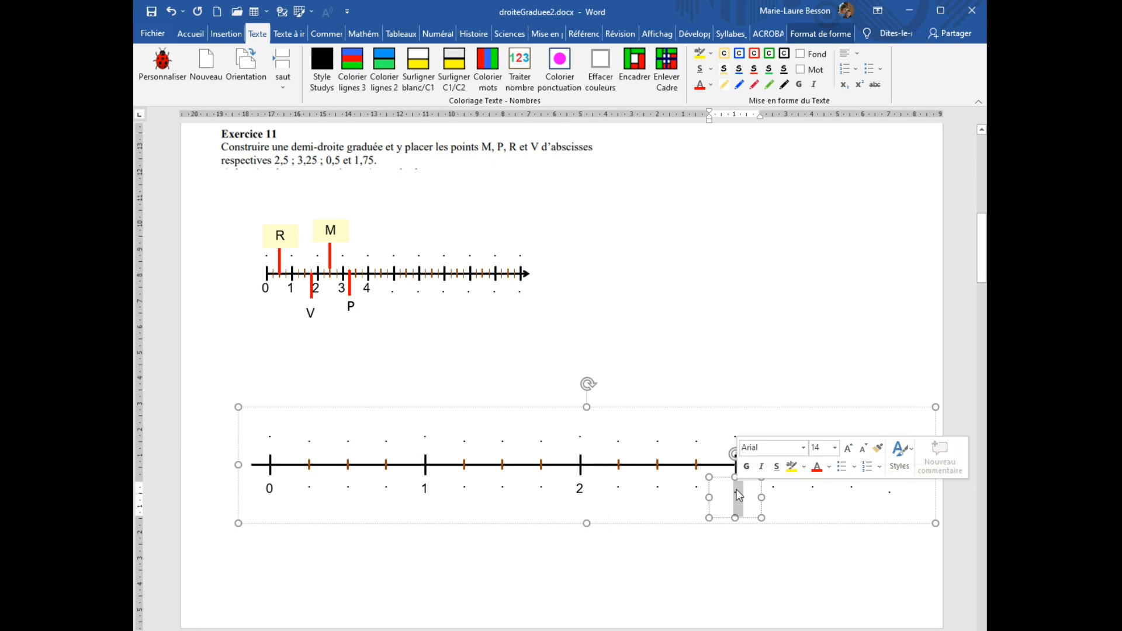
pyautogui.write('3')
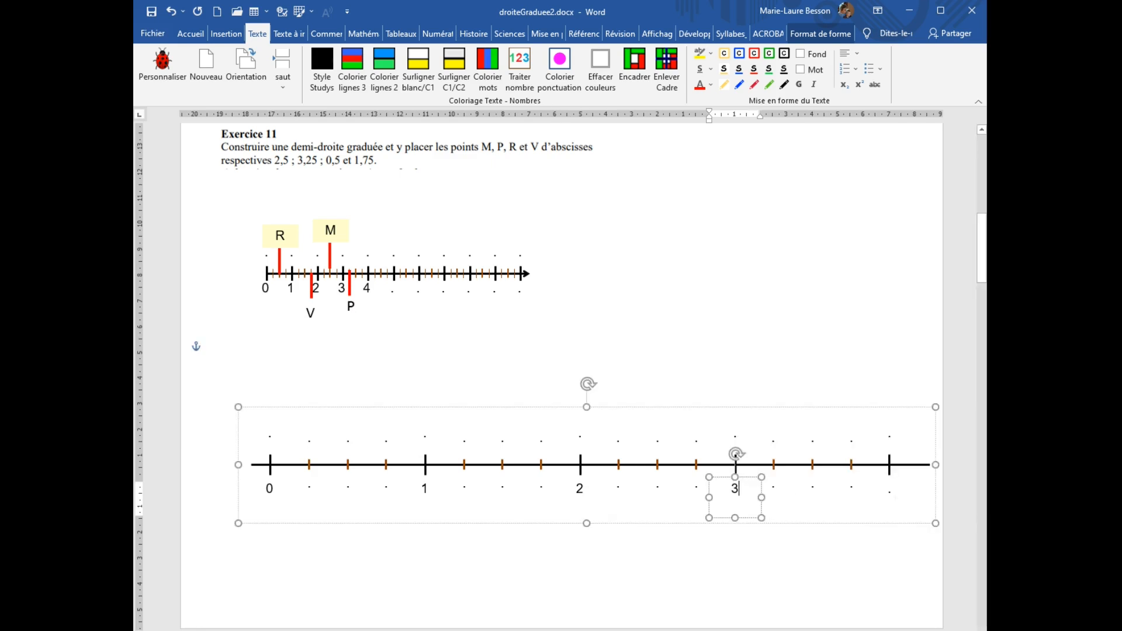
pyautogui.doubleClick(886, 492)
pyautogui.write('4')
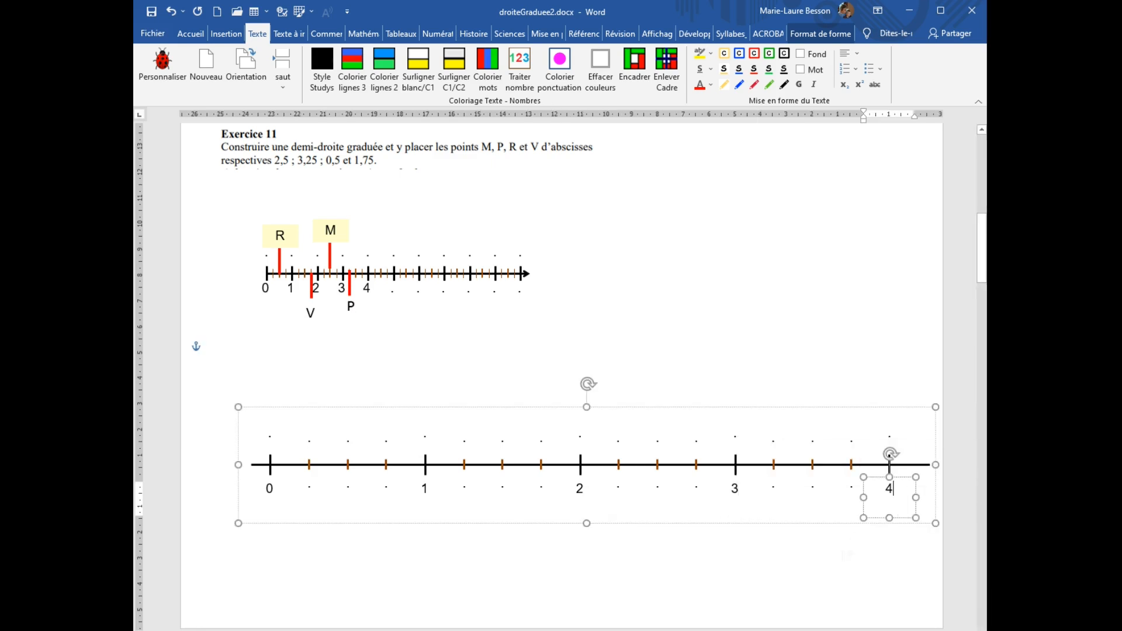
pyautogui.click(768, 577)
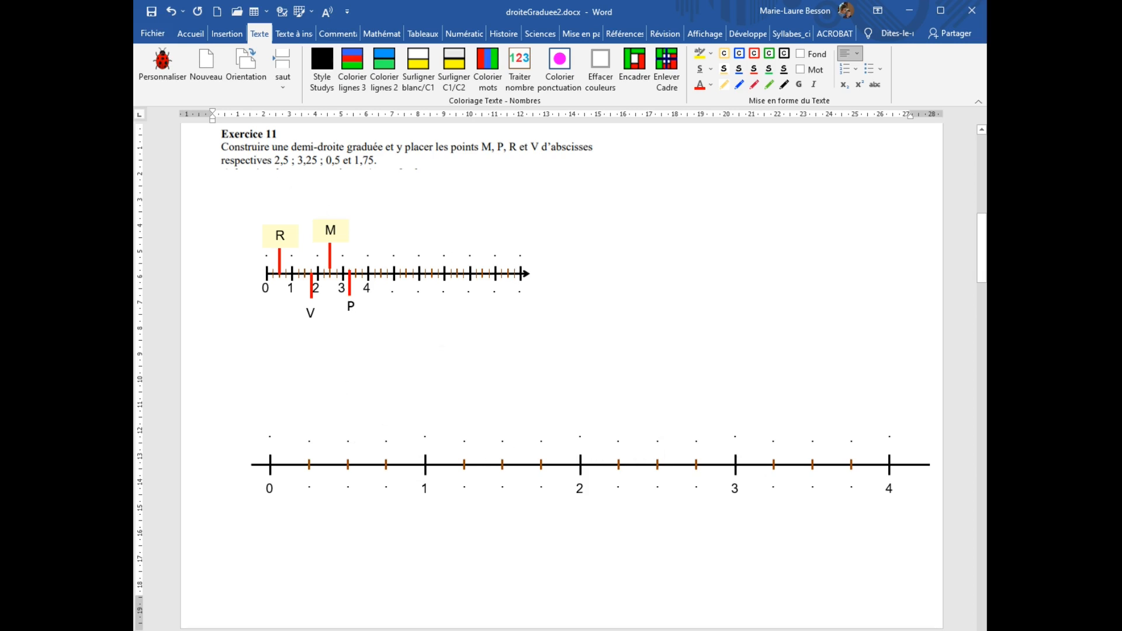
# Write point M above the 2,5 graduation and point P above the 3,25 graduation.
pyautogui.doubleClick(659, 443)
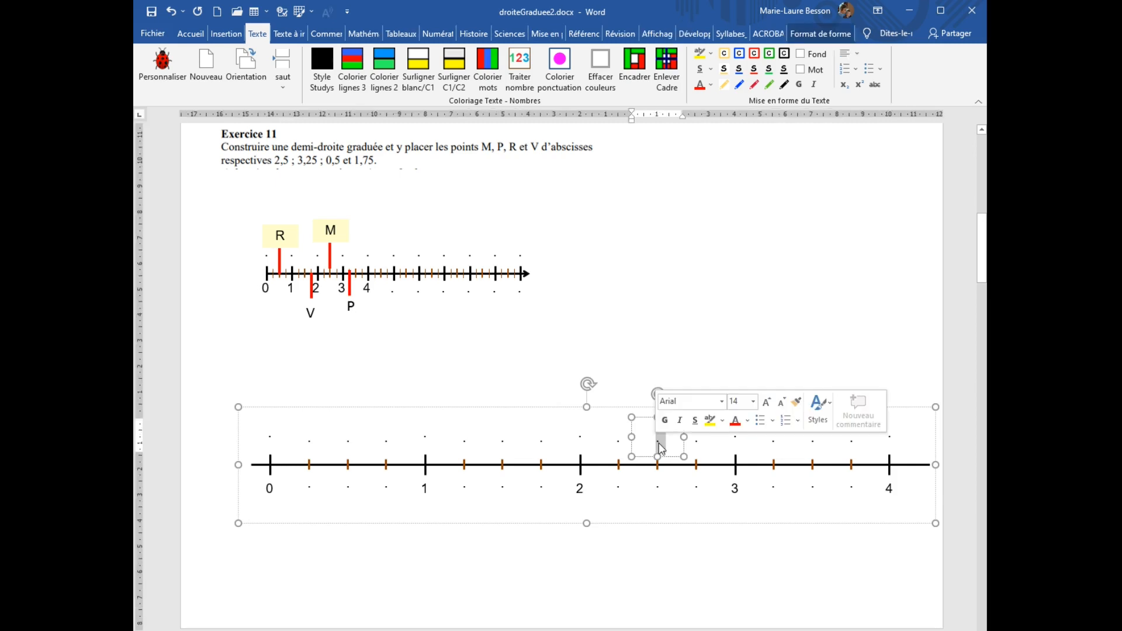
pyautogui.write('M')
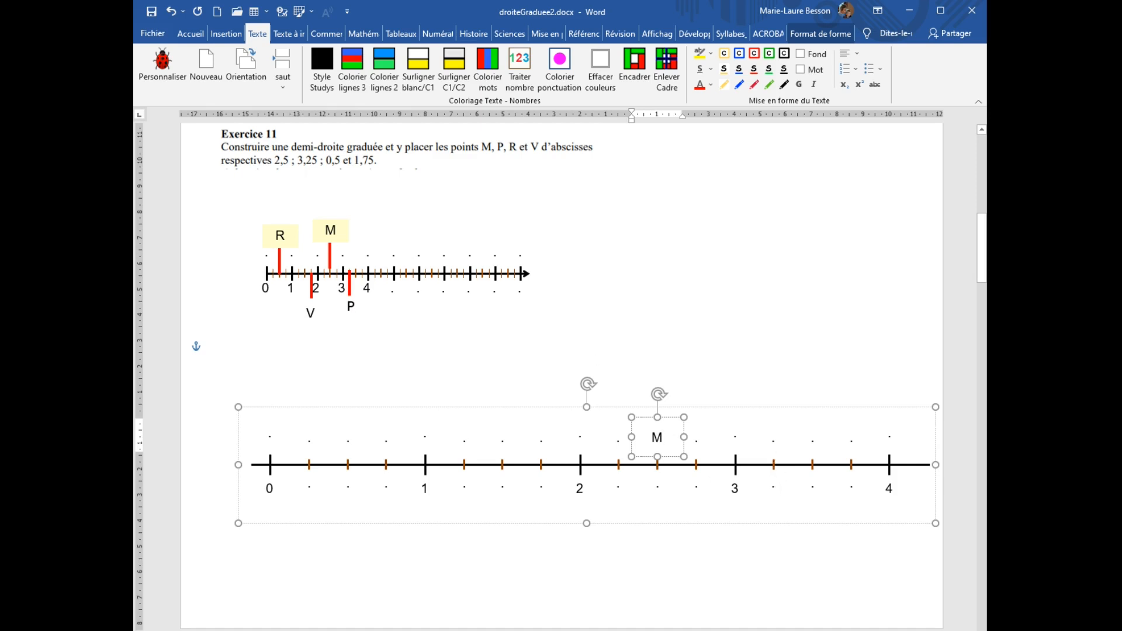
pyautogui.doubleClick(775, 440)
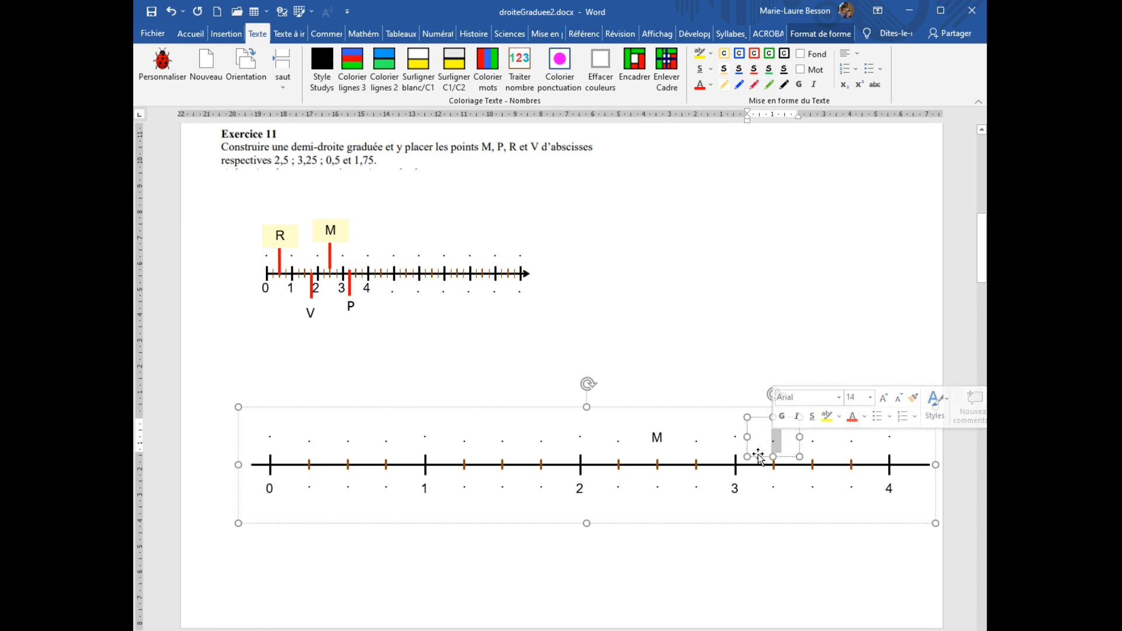
pyautogui.write('P')
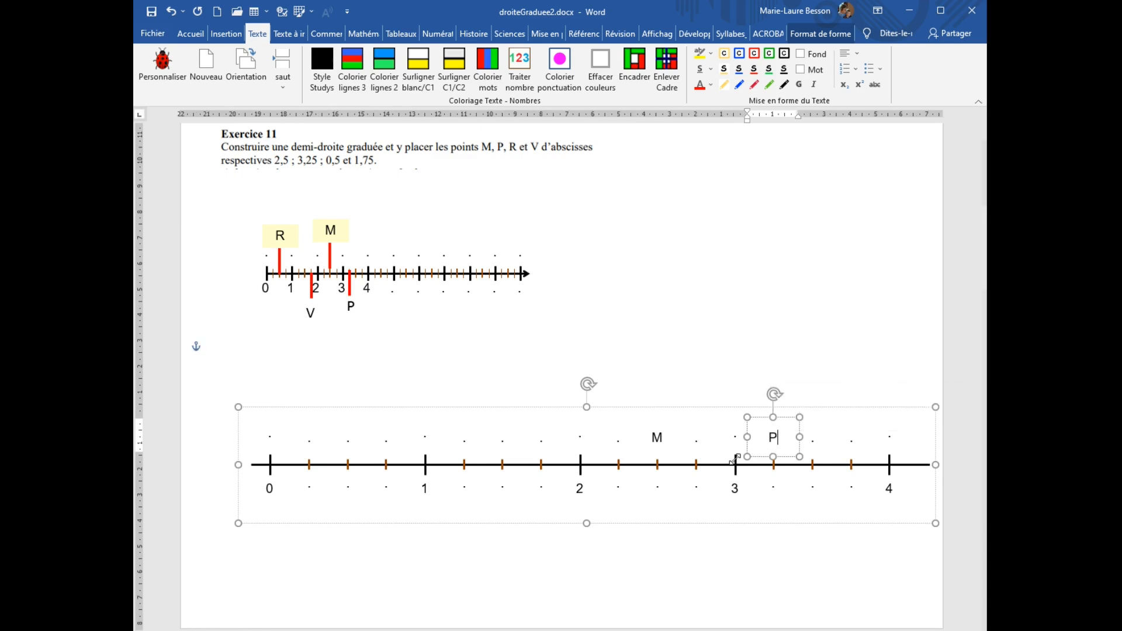
# Label the graduations under M and P as 2,5 and 3,25.
pyautogui.doubleClick(659, 494)
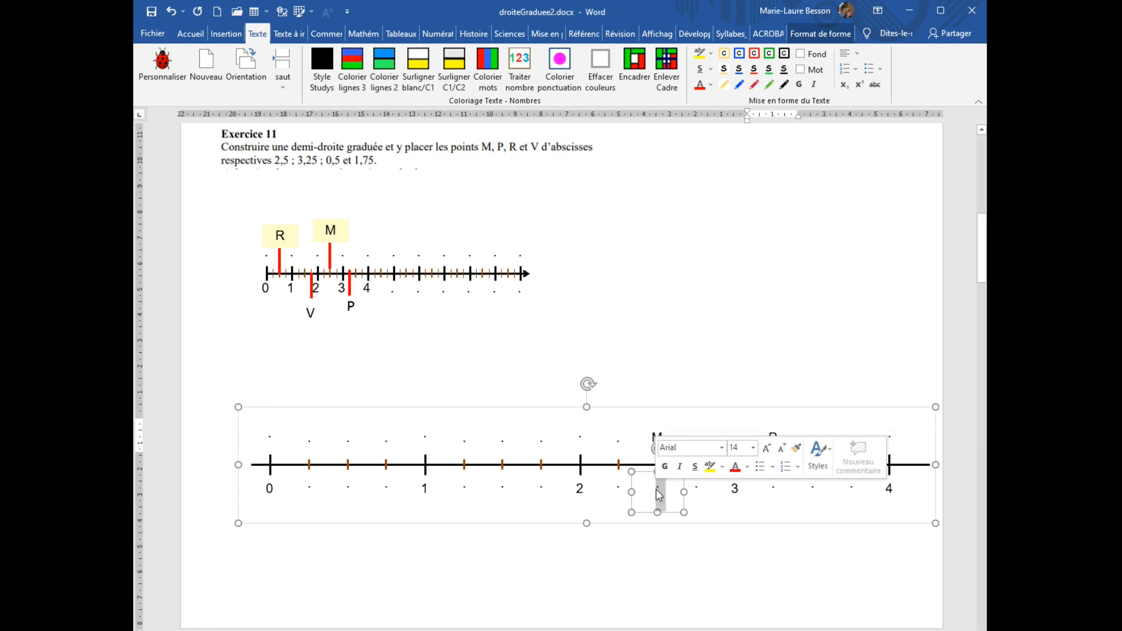
pyautogui.write('2')
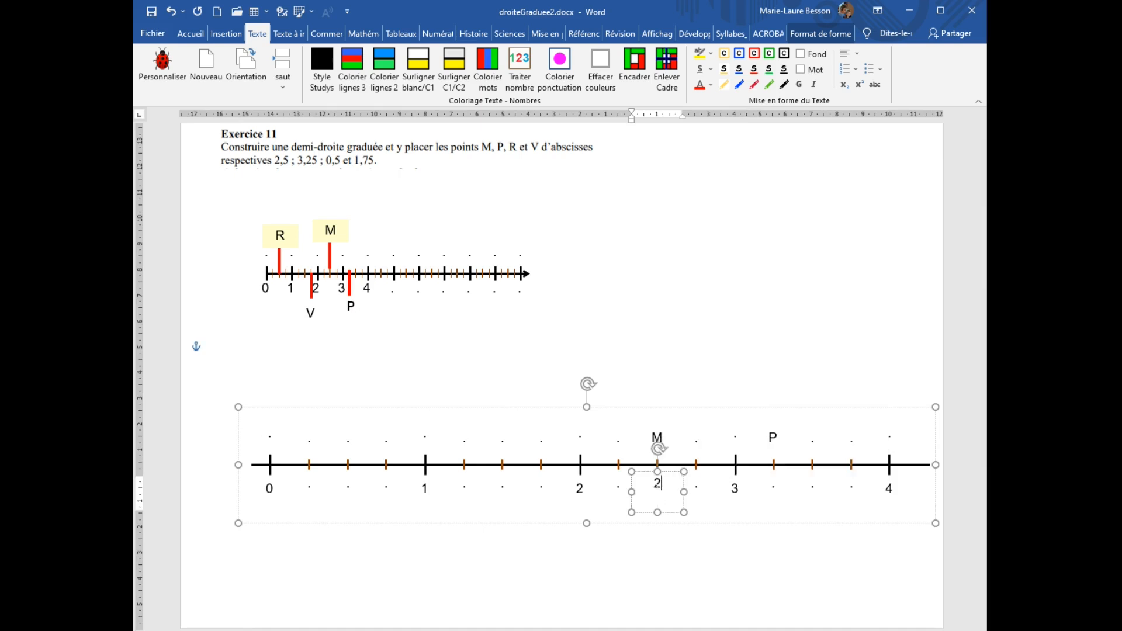
pyautogui.write(',5')
pyautogui.moveTo(771, 489); pyautogui.dragTo(782, 490)
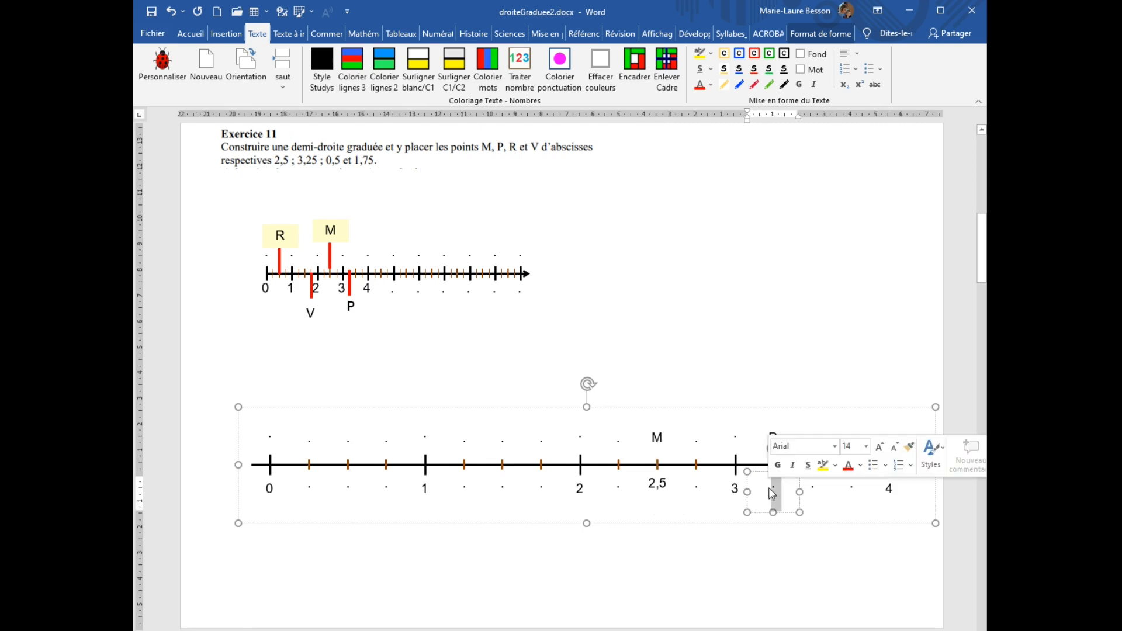
pyautogui.write('3,')
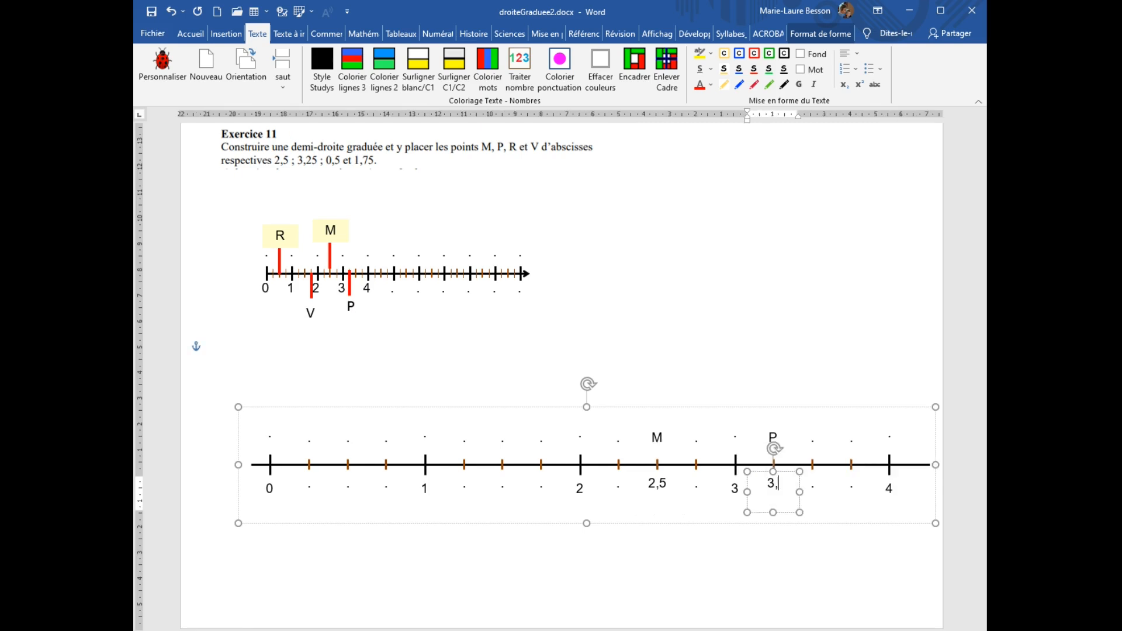
pyautogui.write('25')
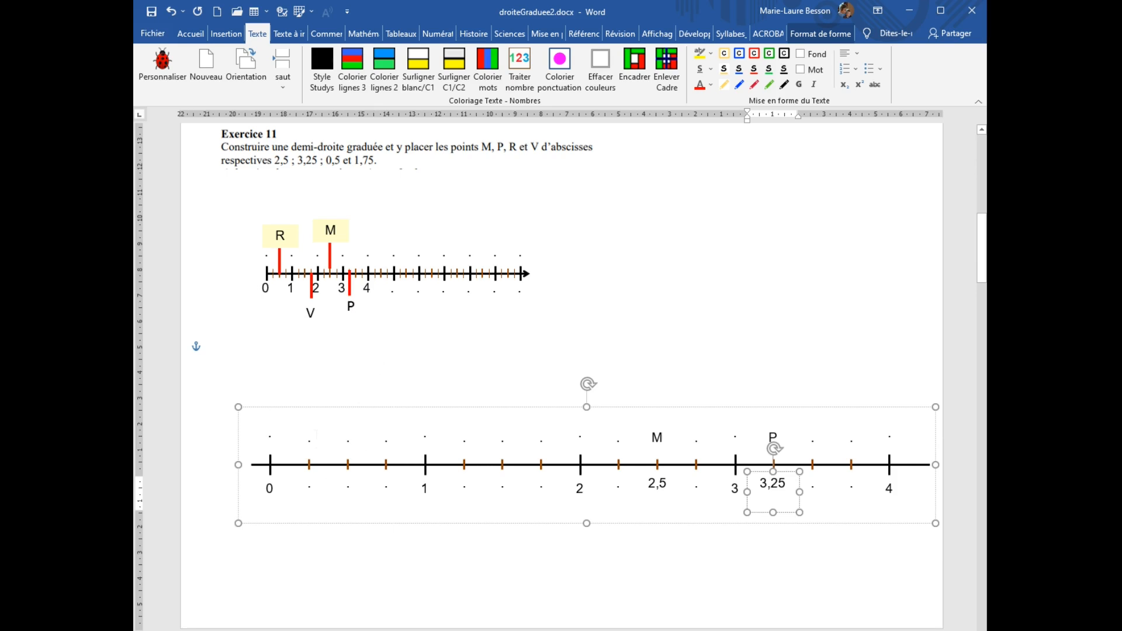
# Write point R above the 0.5 graduation and label that graduation 0.5.
pyautogui.click(311, 438)
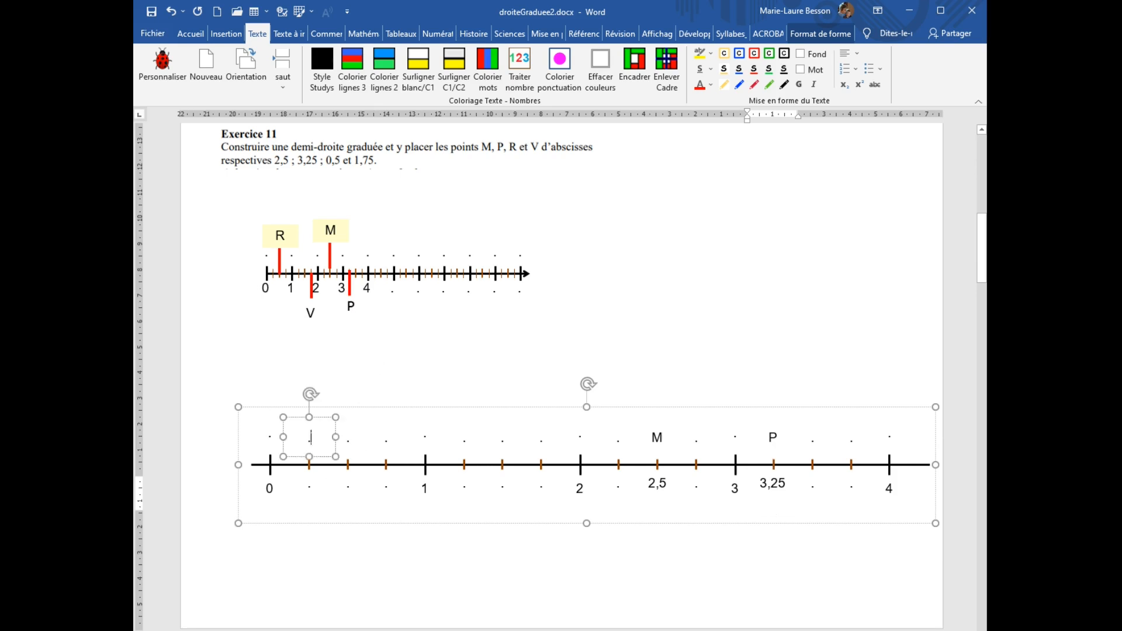
pyautogui.doubleClick(350, 441)
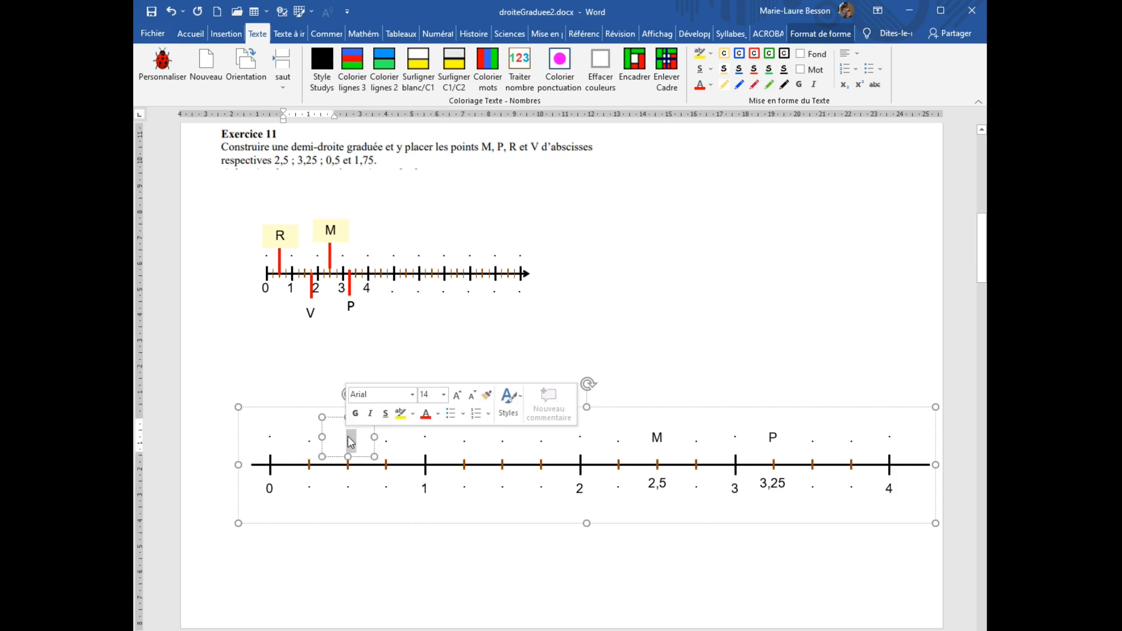
pyautogui.write('R')
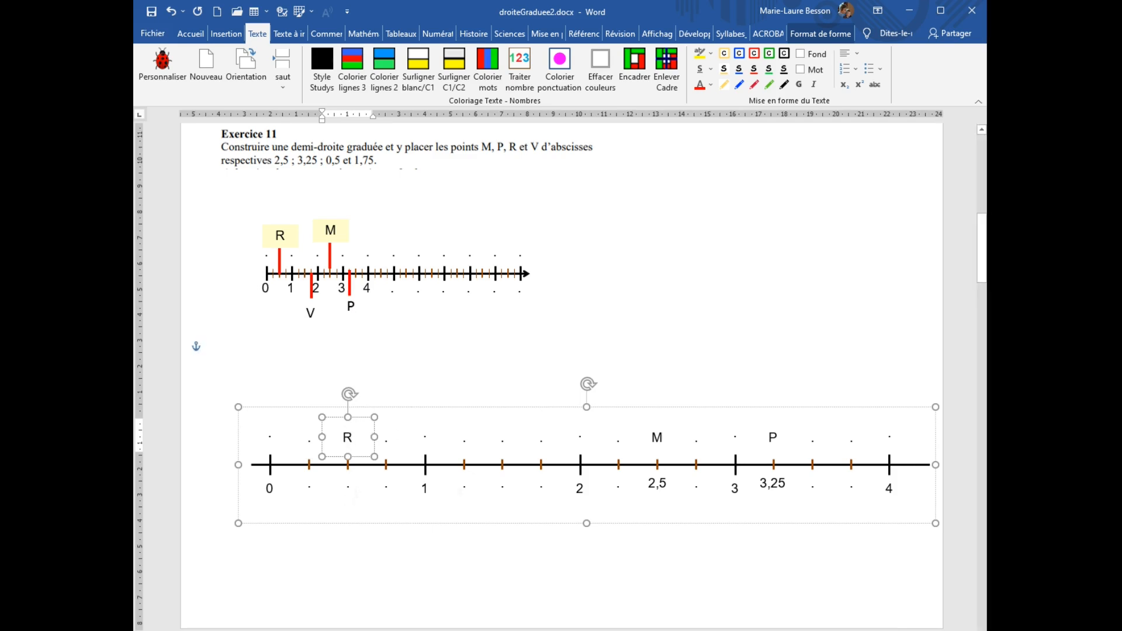
pyautogui.doubleClick(349, 491)
pyautogui.write('0.5')
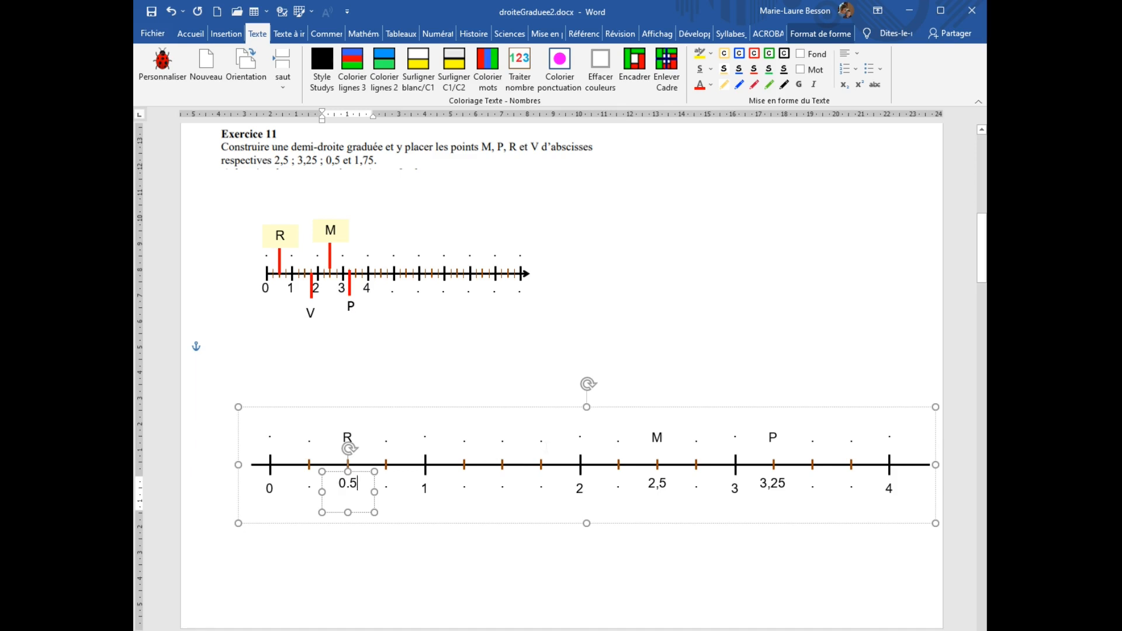
# Write point V above the 1,75 graduation and label that graduation 1,75.
pyautogui.doubleClick(543, 449)
pyautogui.write('V')
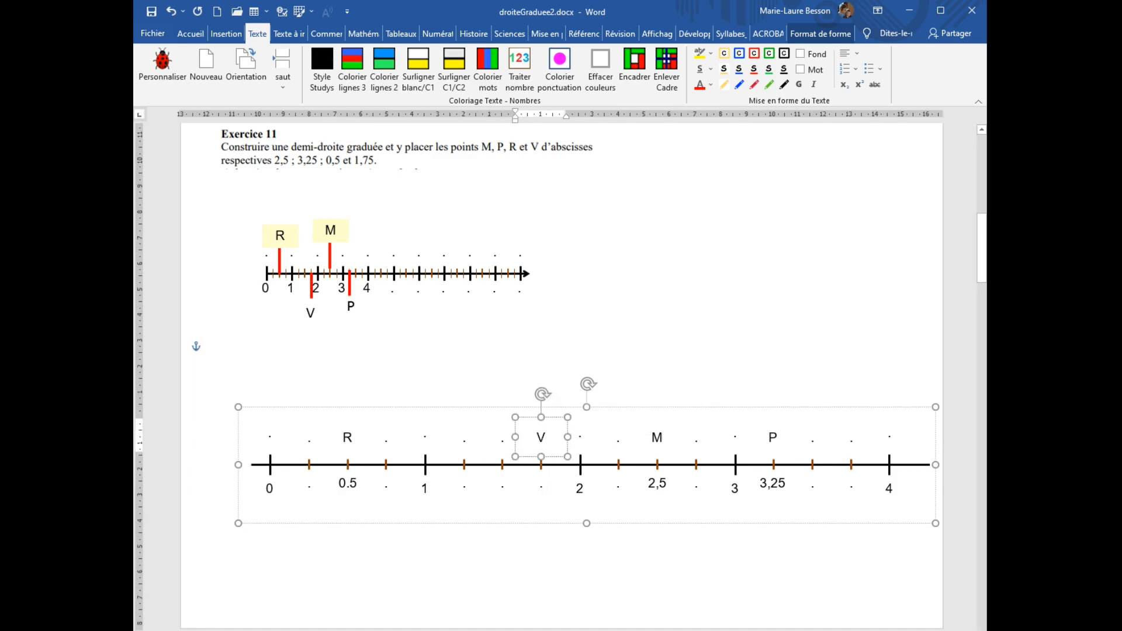
pyautogui.doubleClick(541, 491)
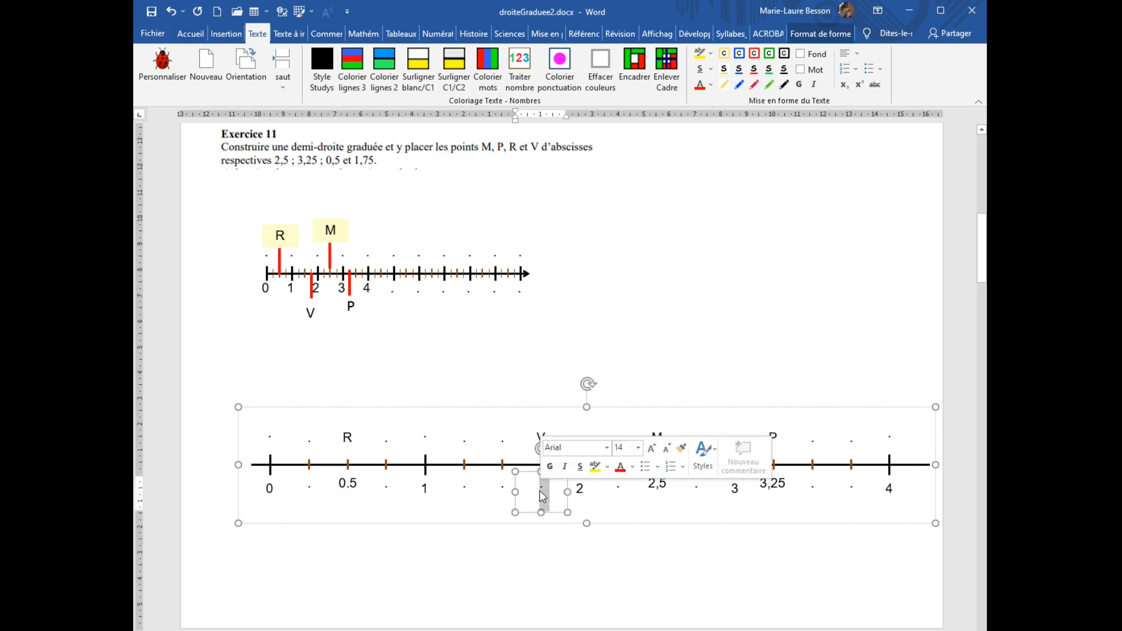
pyautogui.write('1,75')
pyautogui.click(558, 558)
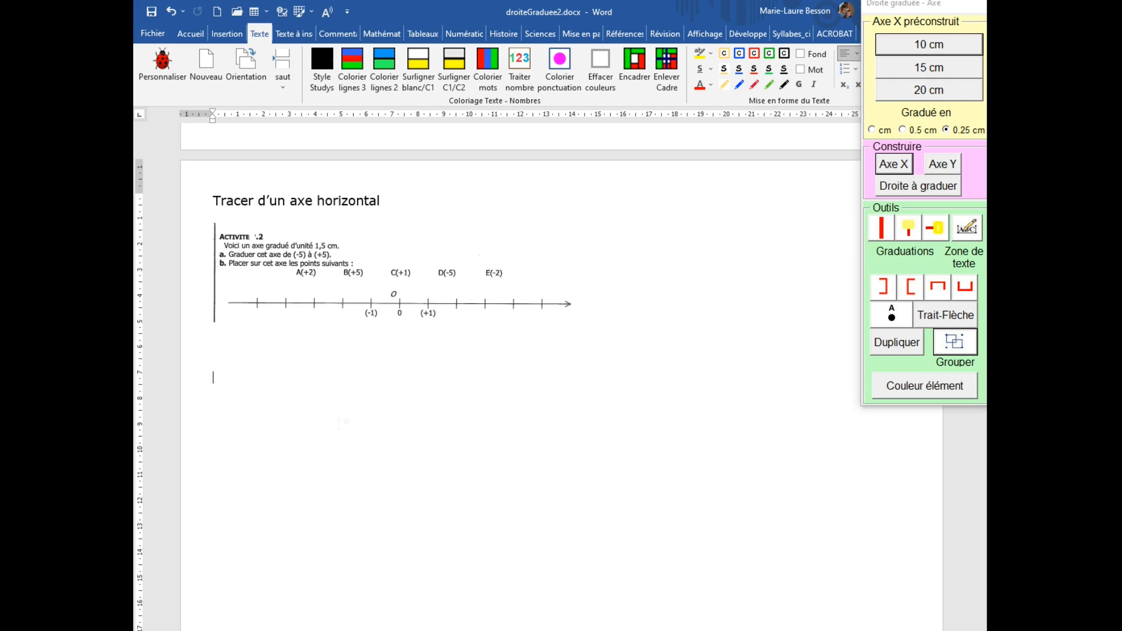
# Insert a numbered horizontal X axis from -5 to +5 below the Tracer d'un axe horizontal activity, adjusting the graduation unit.
pyautogui.click(906, 170)
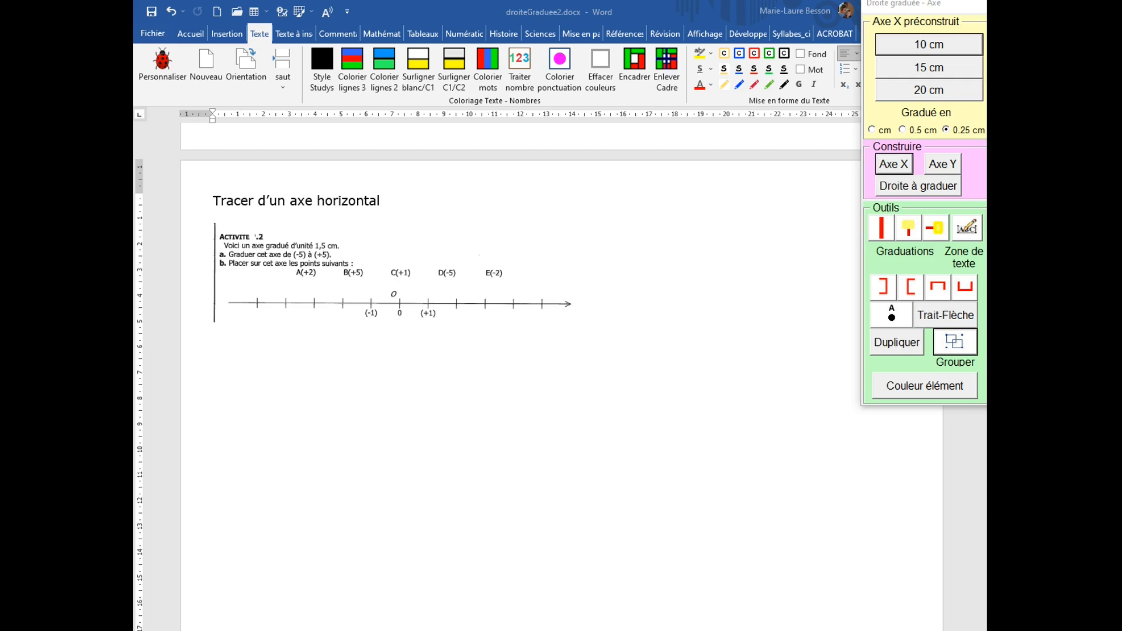
pyautogui.moveTo(696, 207); pyautogui.dragTo(631, 188)
pyautogui.click(624, 238)
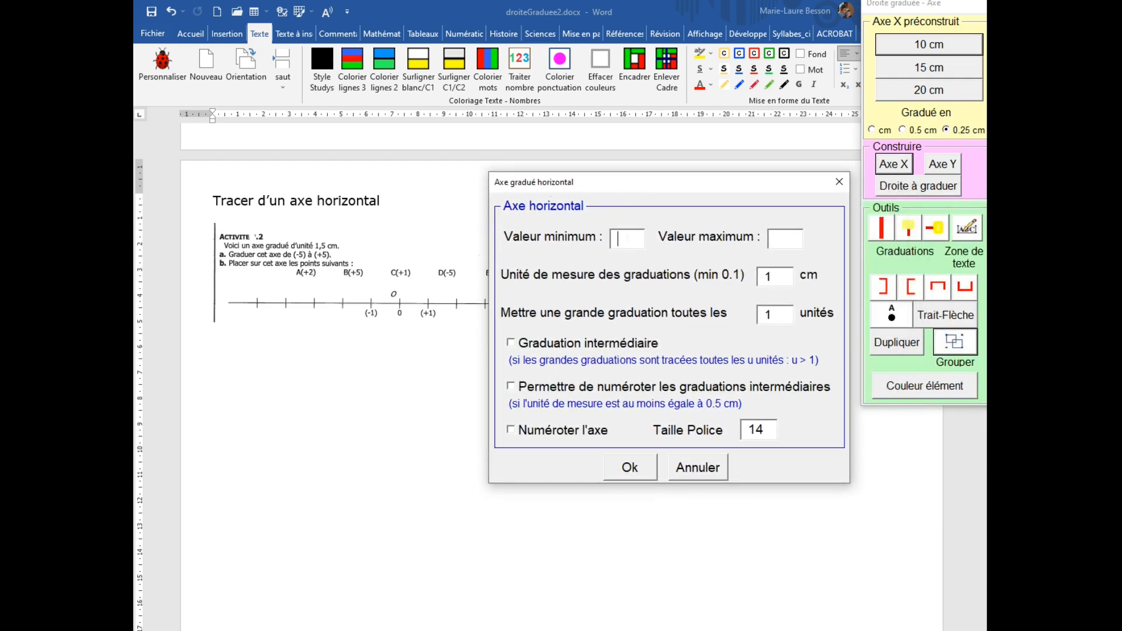
pyautogui.write('-5')
pyautogui.click(776, 238)
pyautogui.write('+5')
pyautogui.click(762, 278)
pyautogui.write('.5')
pyautogui.click(773, 315)
pyautogui.click(513, 432)
pyautogui.click(618, 472)
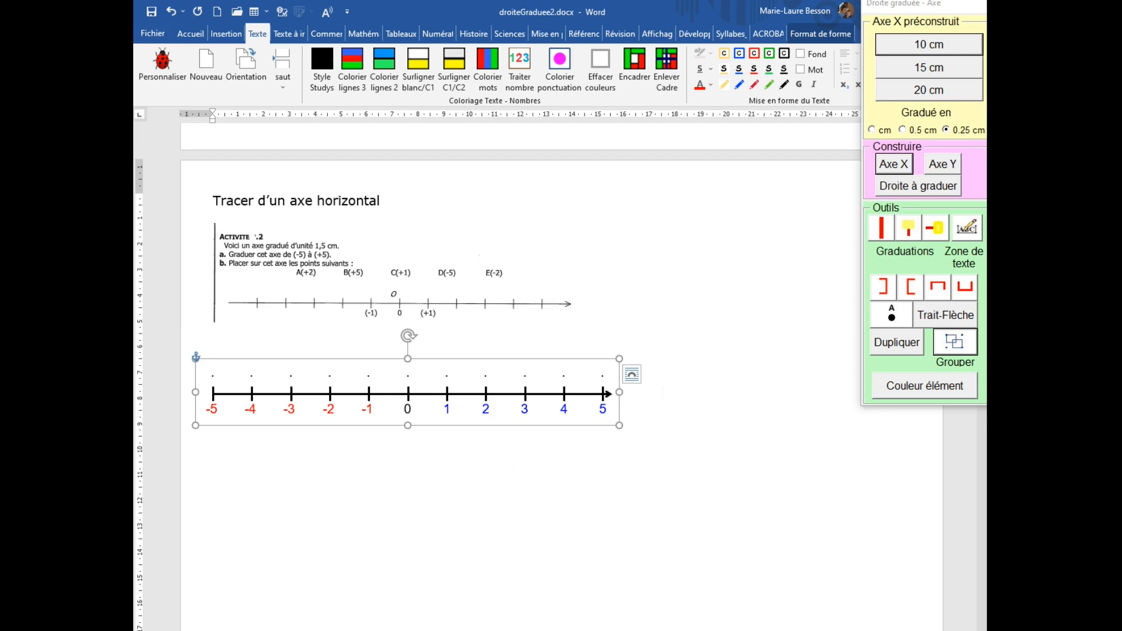
pyautogui.click(343, 378)
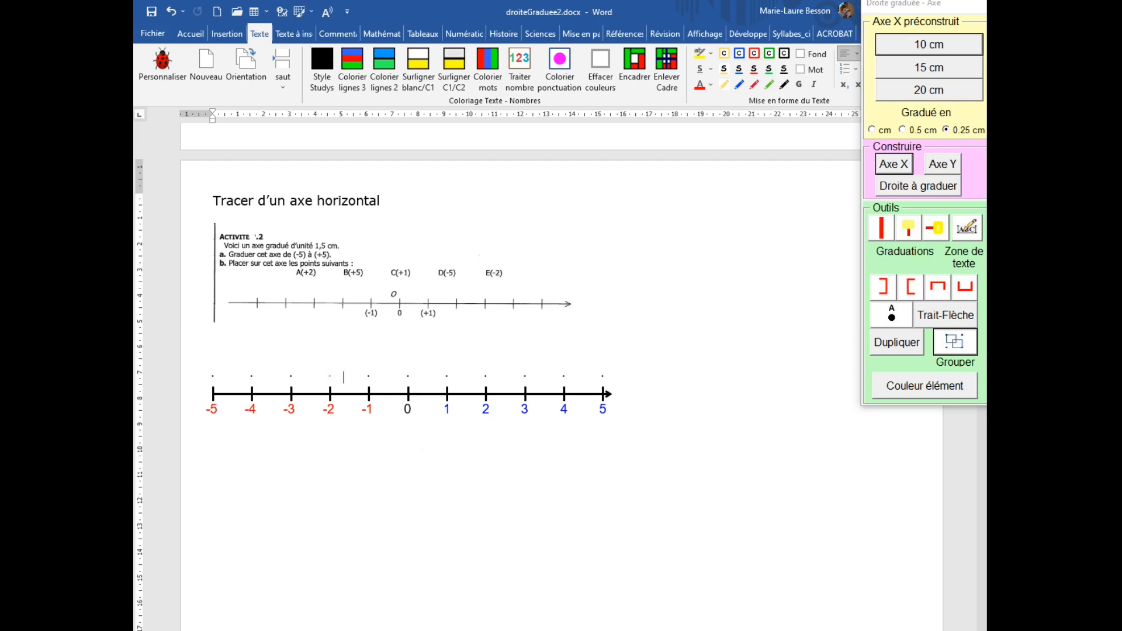
pyautogui.click(485, 379)
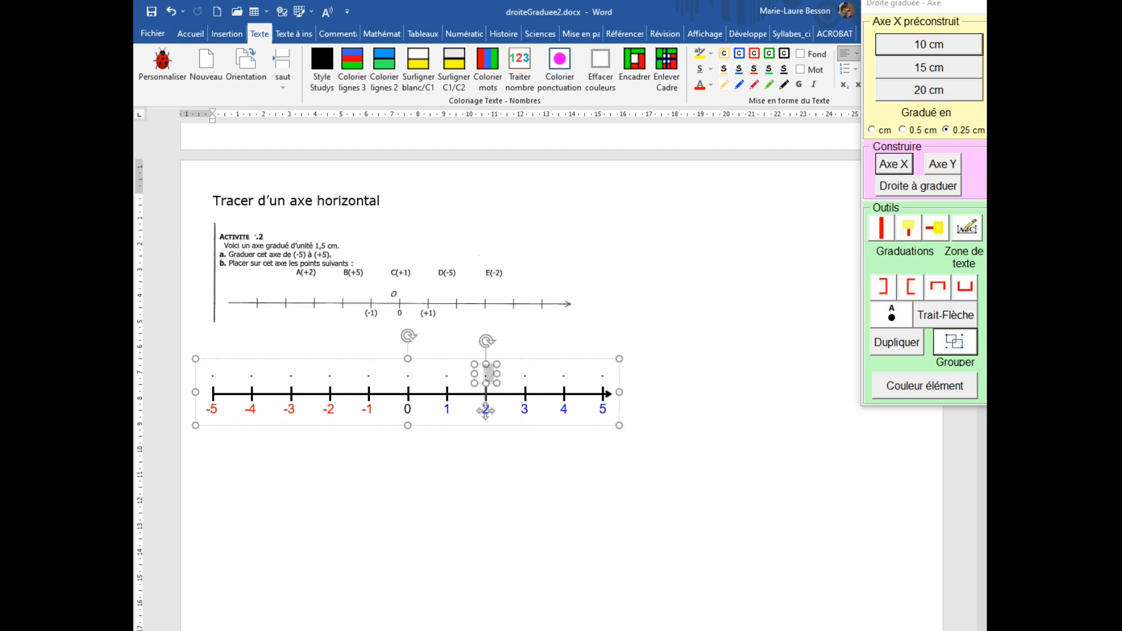
# Write point A above the 2 graduation and point C above the 1 graduation of the new axis.
pyautogui.write('A')
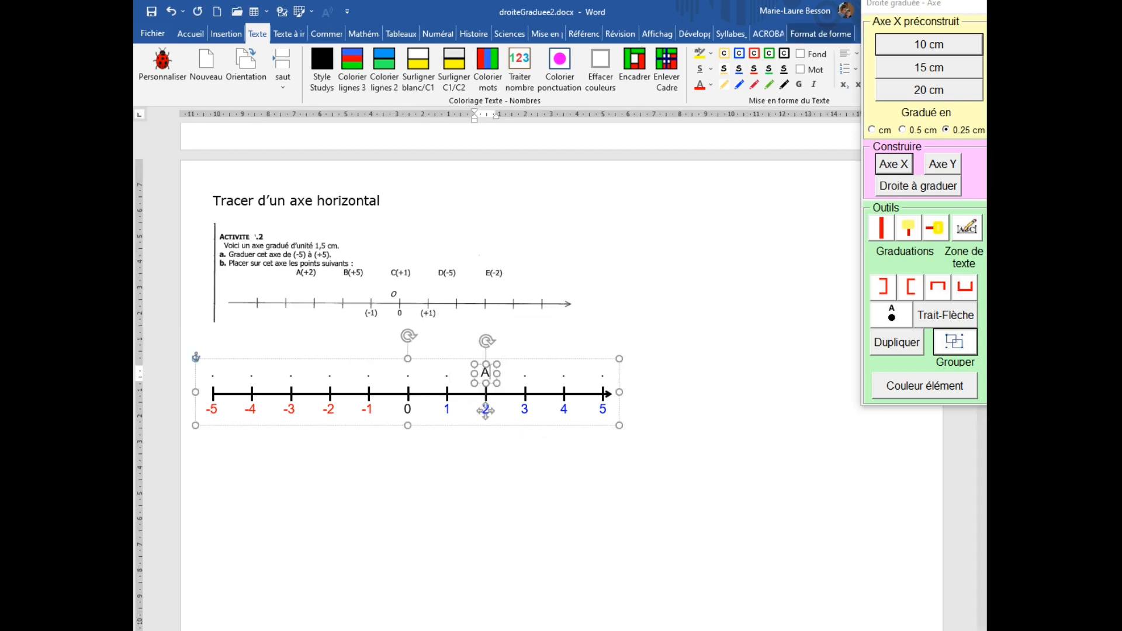
pyautogui.click(447, 411)
pyautogui.doubleClick(444, 372)
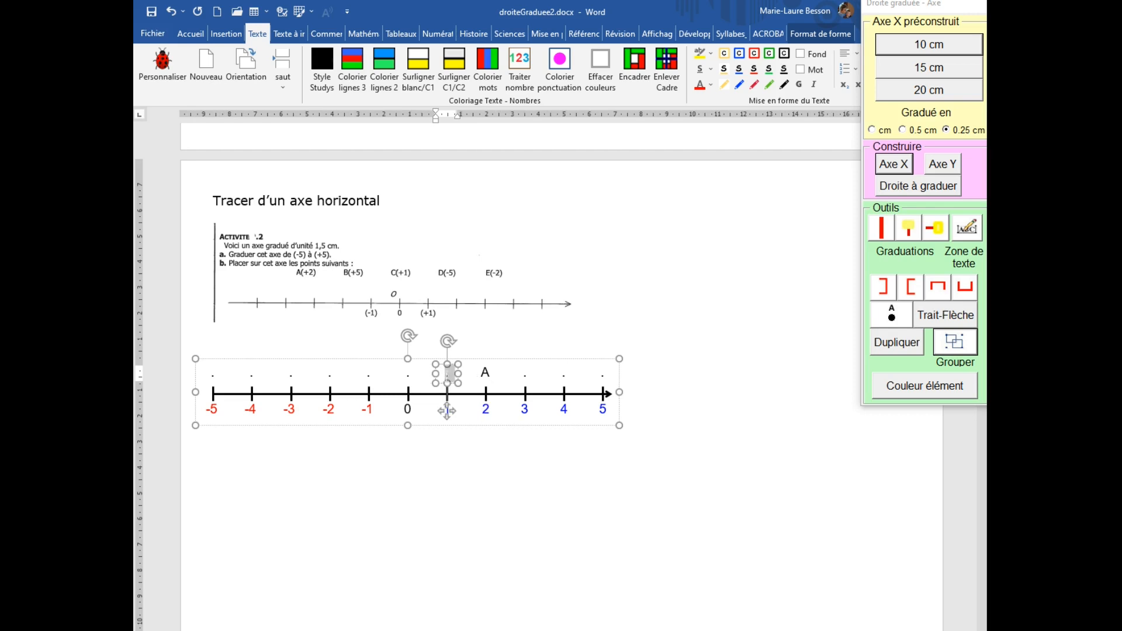
pyautogui.write('C')
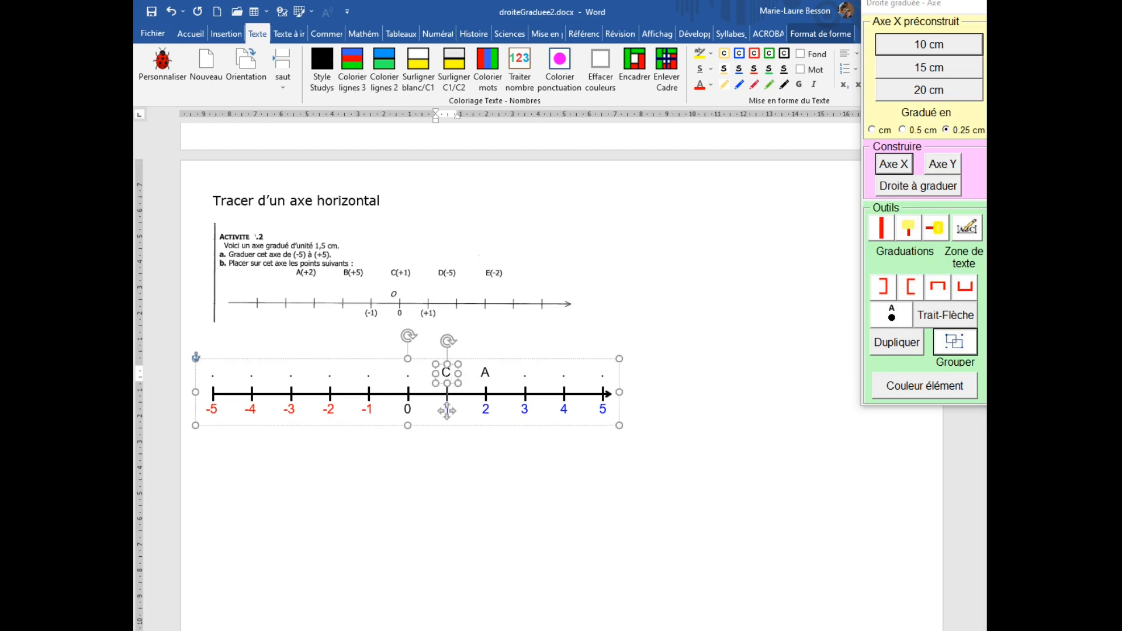
# Write point D above the -5 graduation and point E above the -2 graduation.
pyautogui.doubleClick(208, 375)
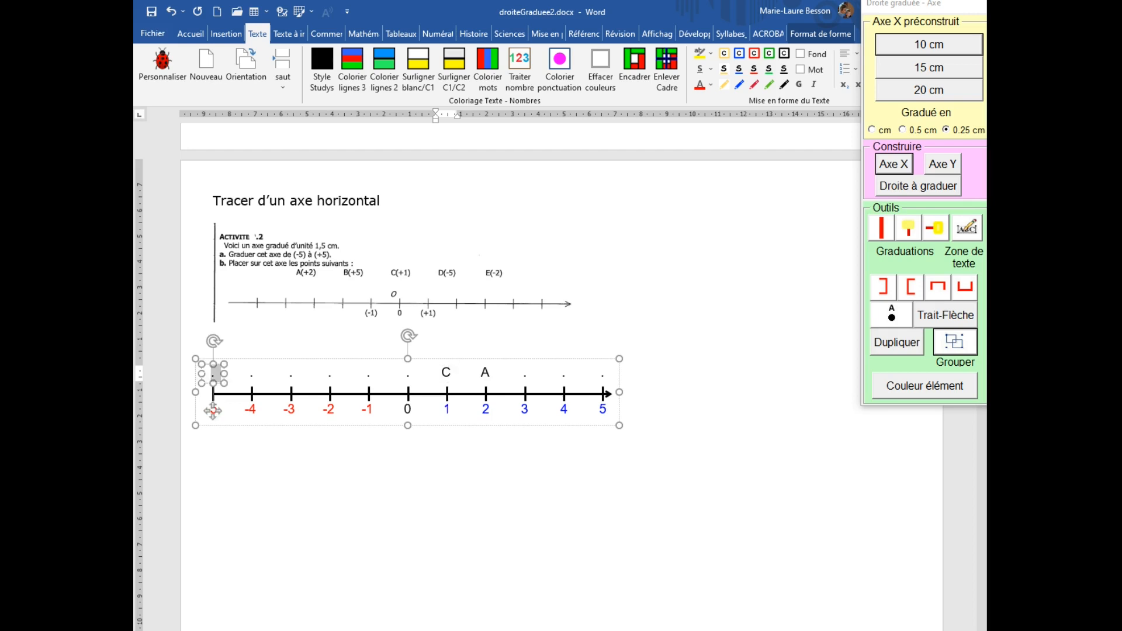
pyautogui.write('D')
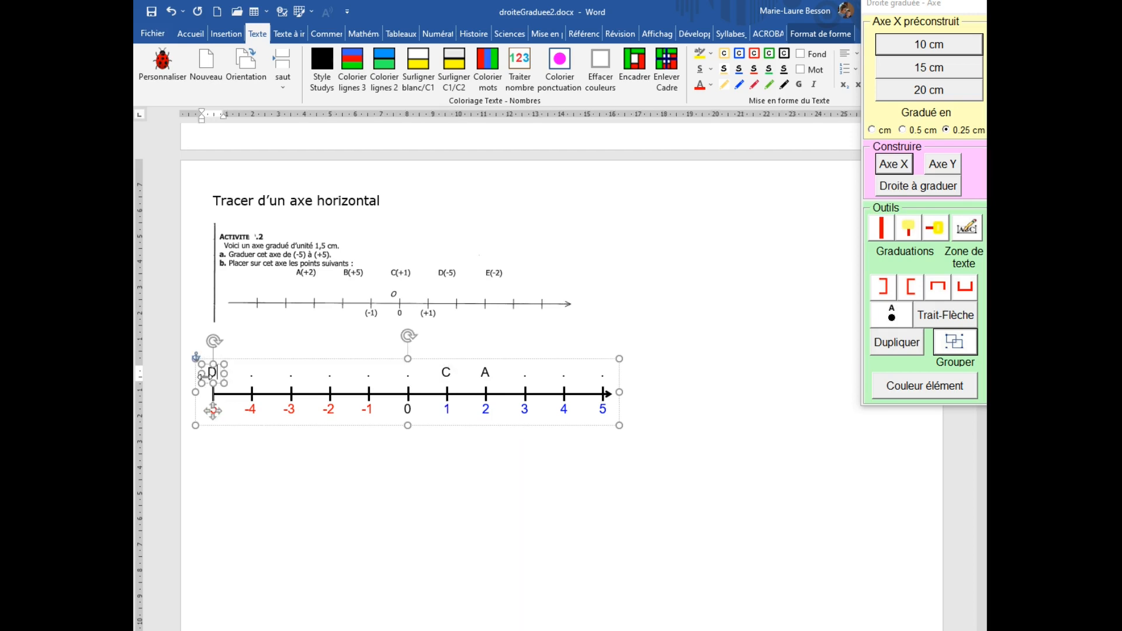
pyautogui.doubleClick(330, 379)
pyautogui.write('E')
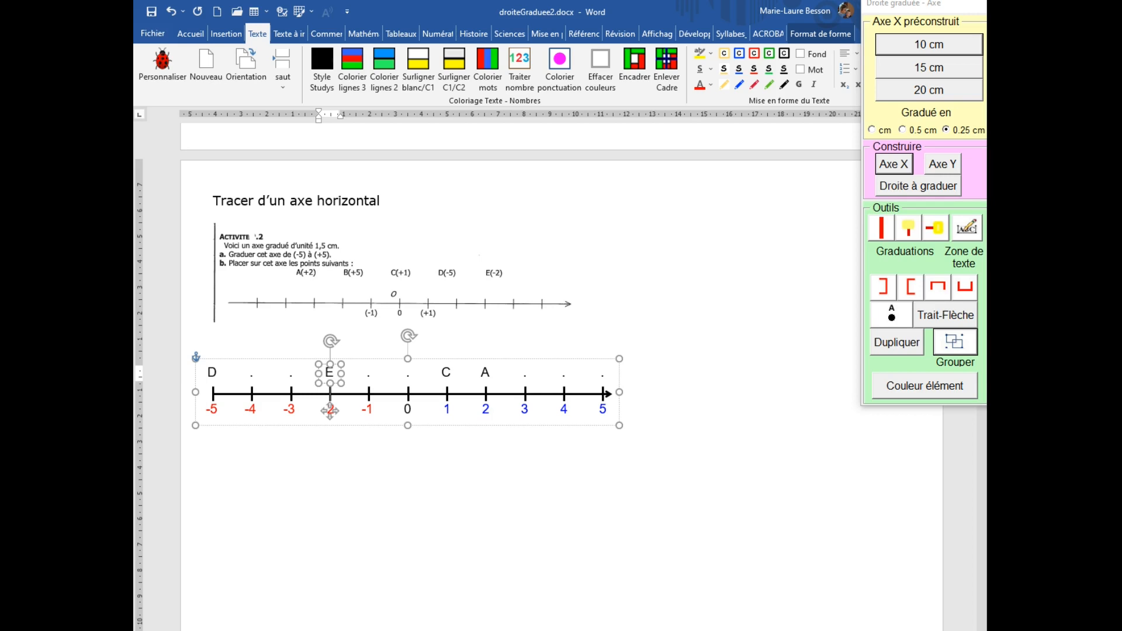
# Write point B above the 5 graduation, completing the points of the activity.
pyautogui.doubleClick(599, 374)
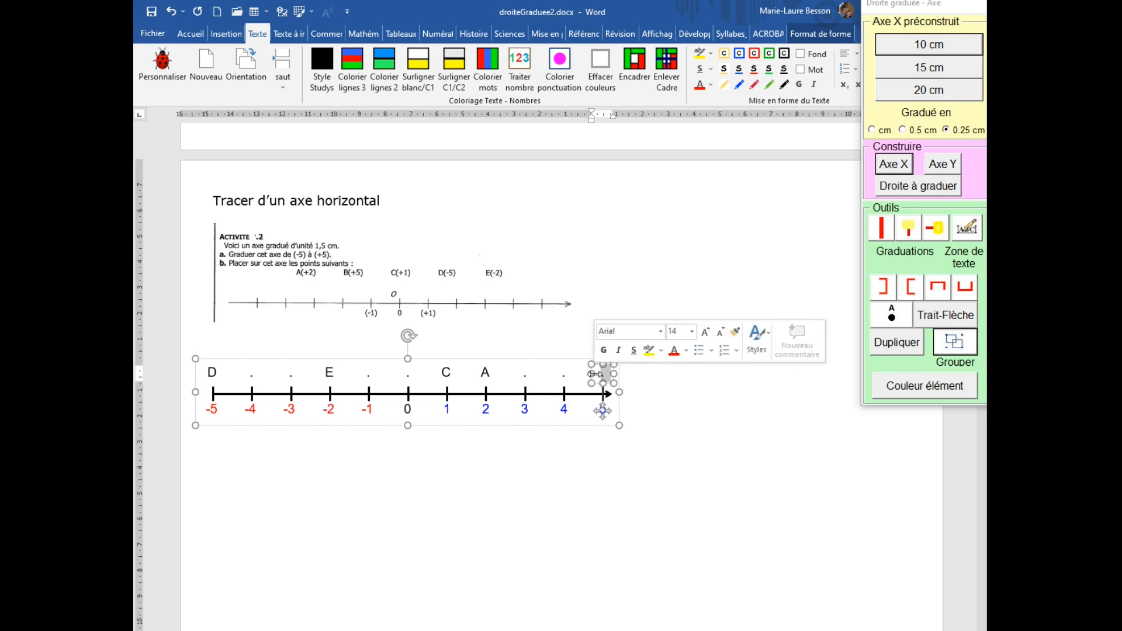
pyautogui.write('B')
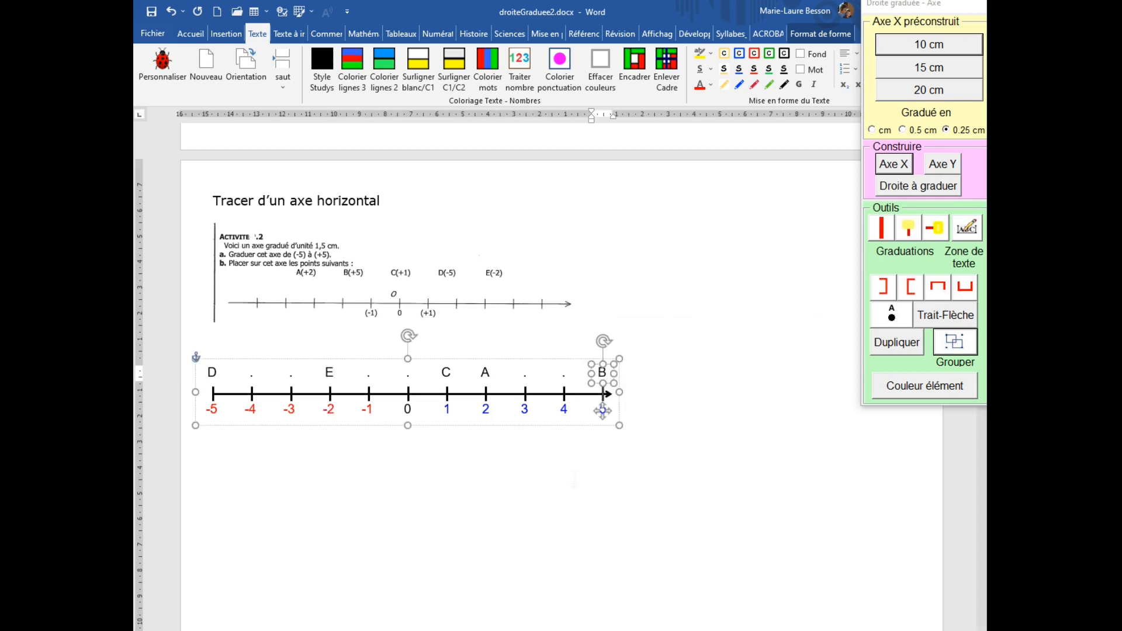
pyautogui.click(574, 480)
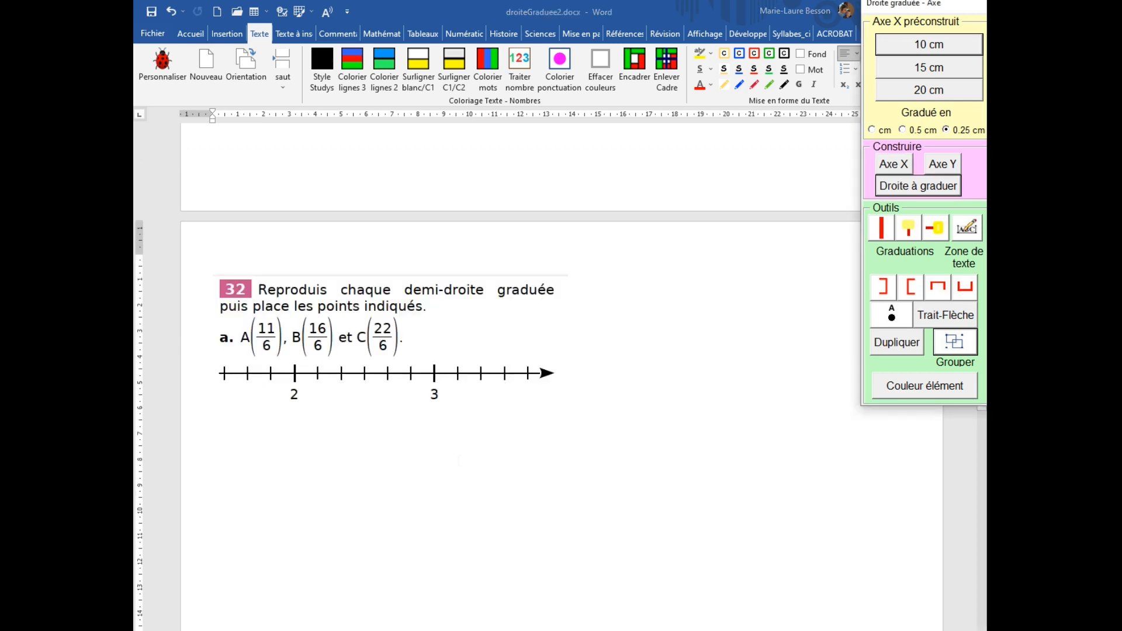
pyautogui.click(459, 461)
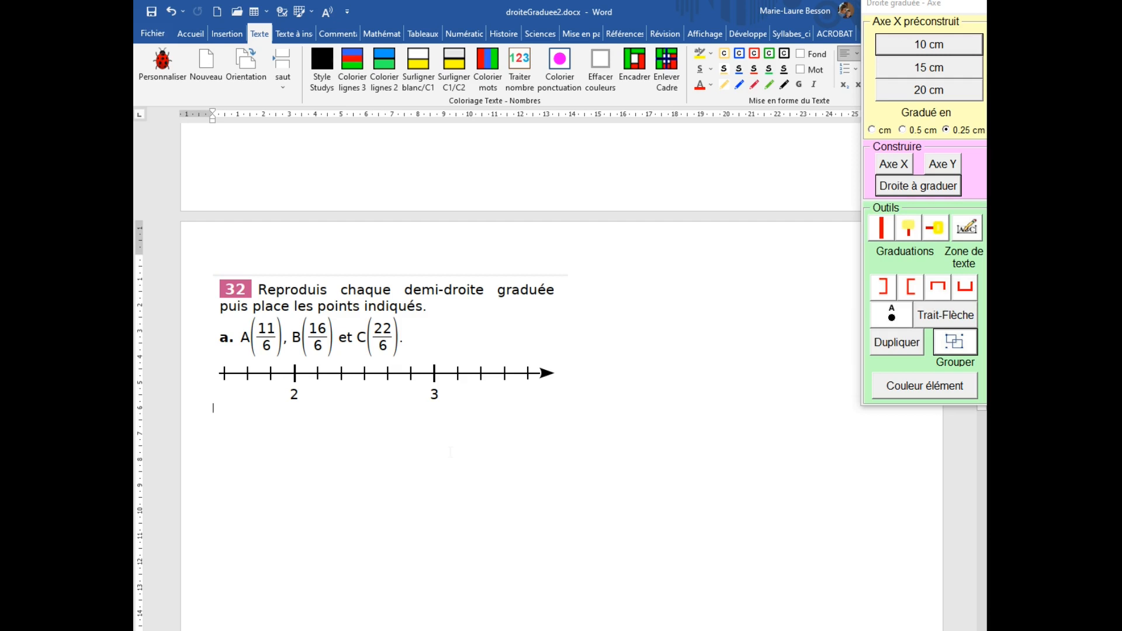
pyautogui.press('Return')
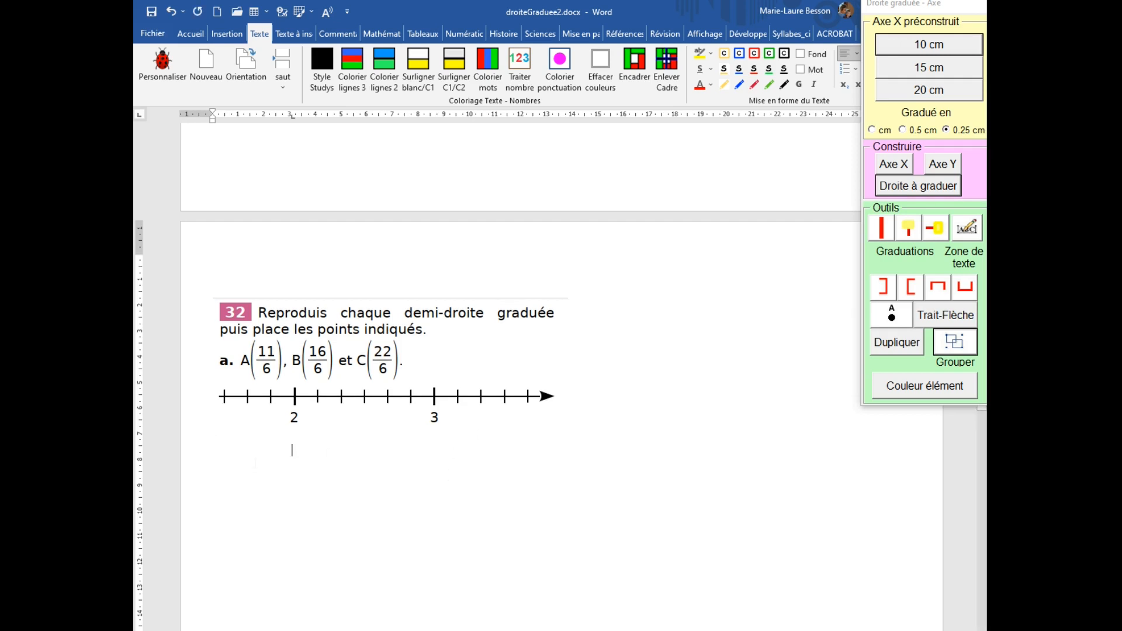
pyautogui.hotkey('ctrl', 'z')
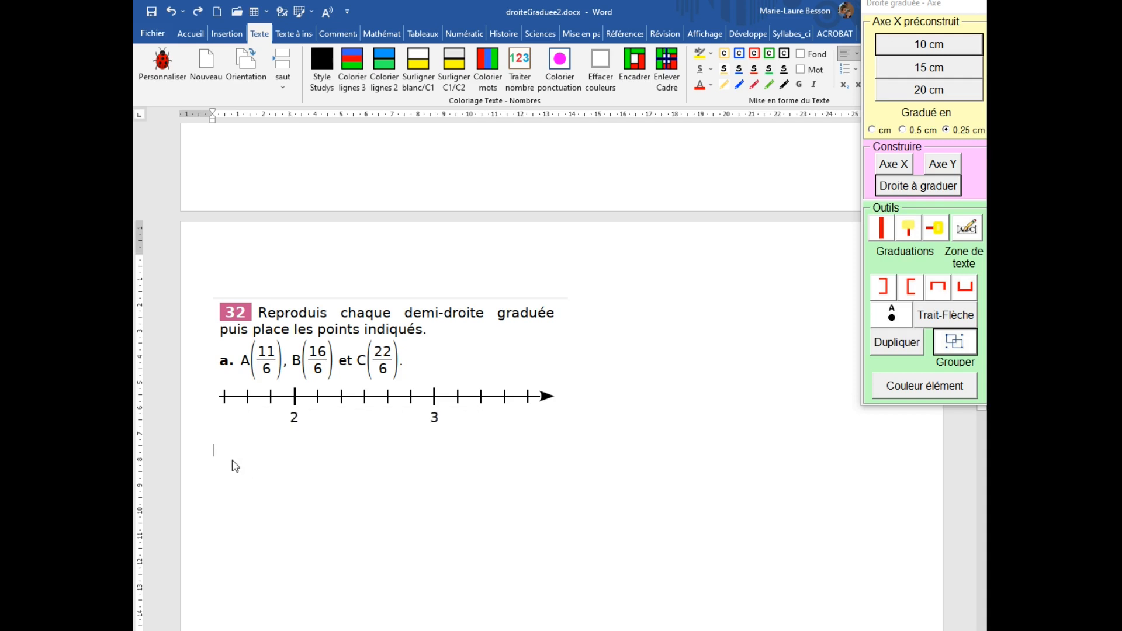
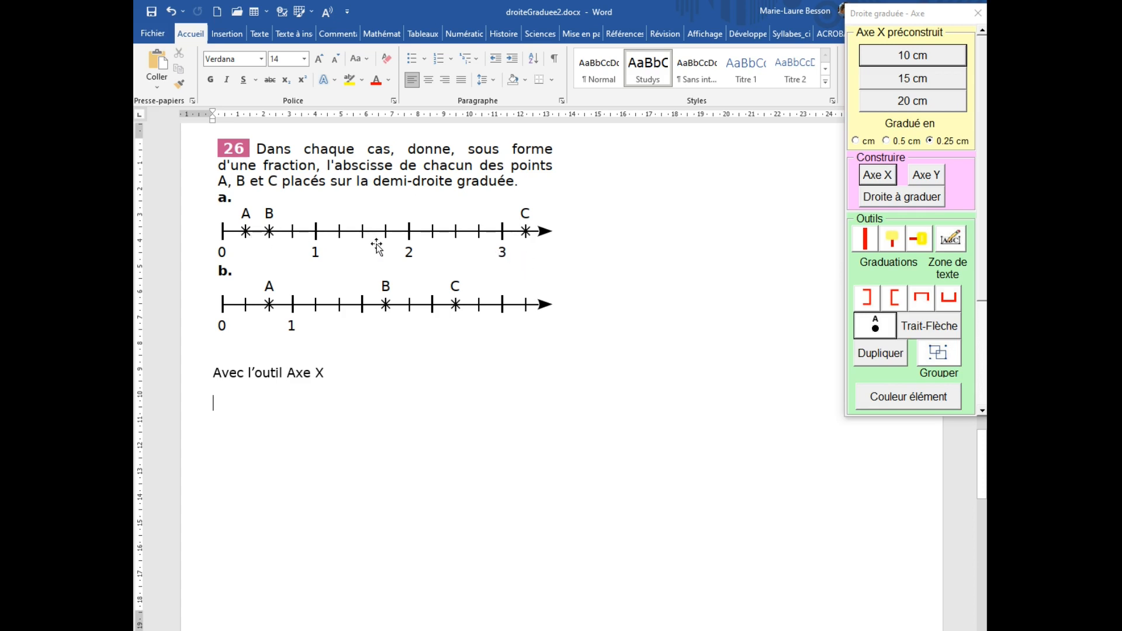
# Open the horizontal axis builder and set the minimum to 0, maximum to 4, and a major graduation every 4 units.
pyautogui.click(882, 180)
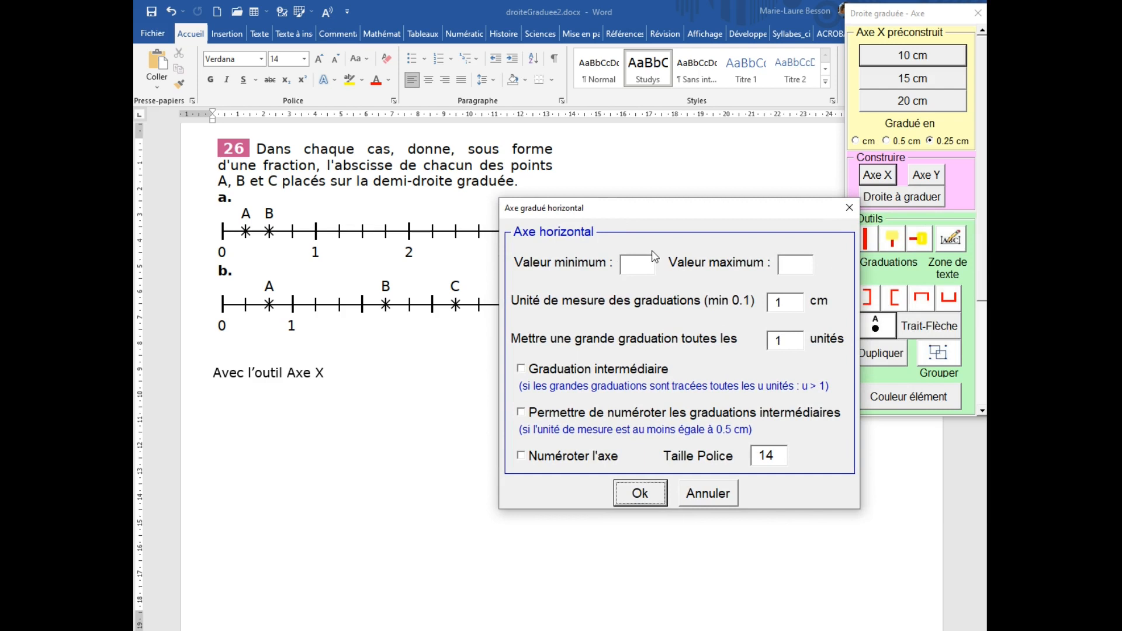
pyautogui.moveTo(656, 209); pyautogui.dragTo(655, 367)
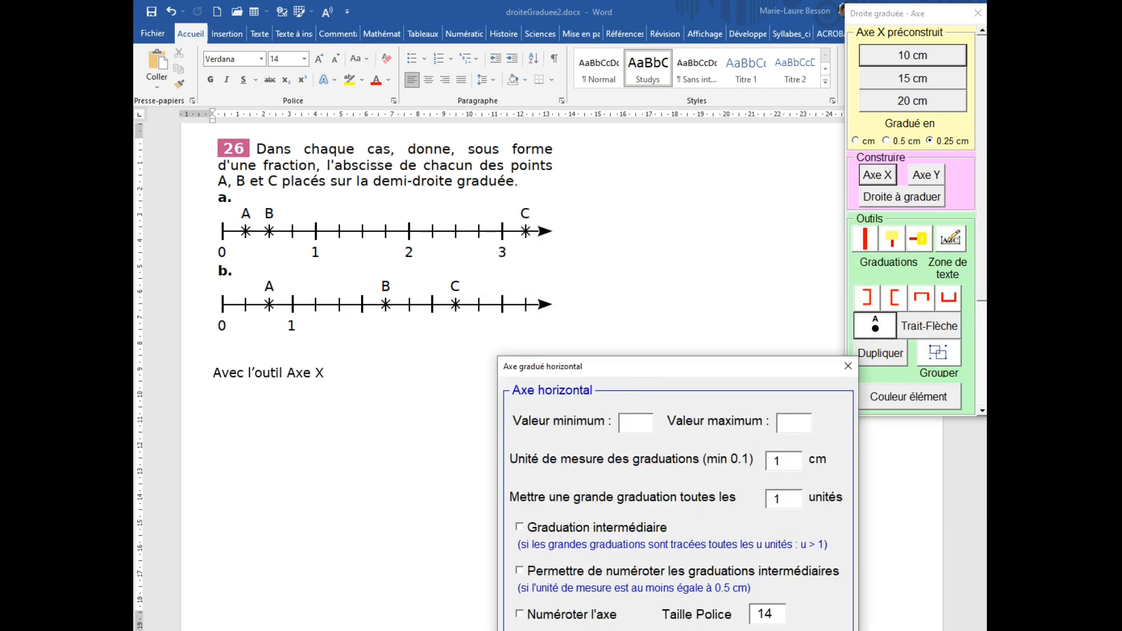
pyautogui.write('0')
pyautogui.press('Tab')
pyautogui.write('4')
pyautogui.press('Tab')
pyautogui.moveTo(744, 367); pyautogui.dragTo(759, 280)
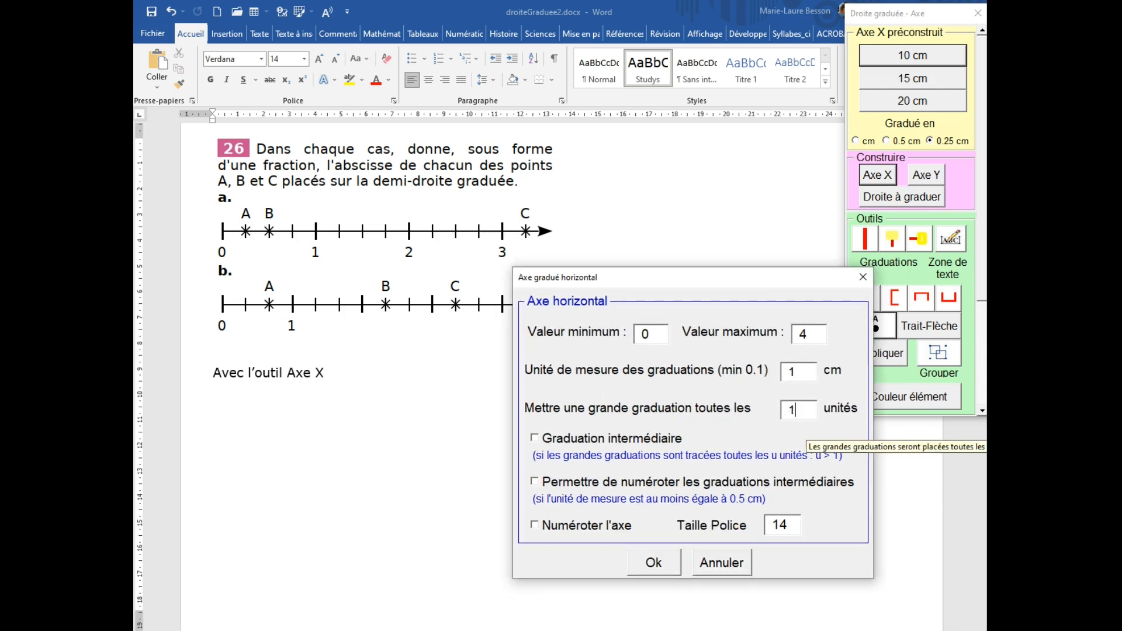
pyautogui.doubleClick(793, 409)
pyautogui.write('4')
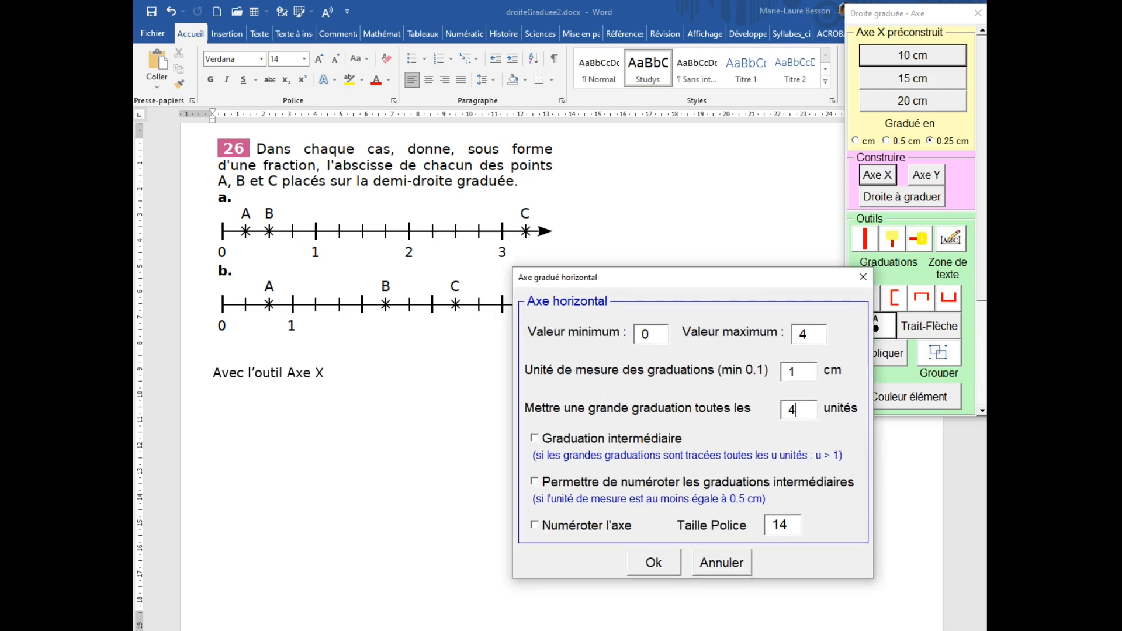
# Enable intermediate graduations, axis numbering and numbering of intermediate graduations, then insert the axis.
pyautogui.click(536, 443)
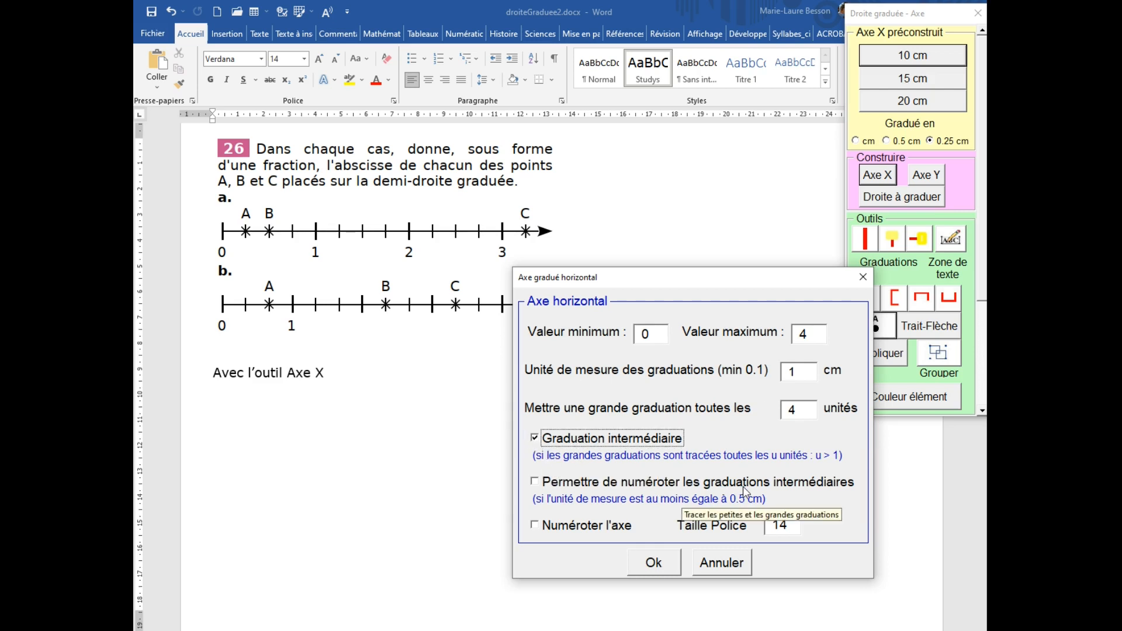
pyautogui.moveTo(730, 276); pyautogui.dragTo(758, 180)
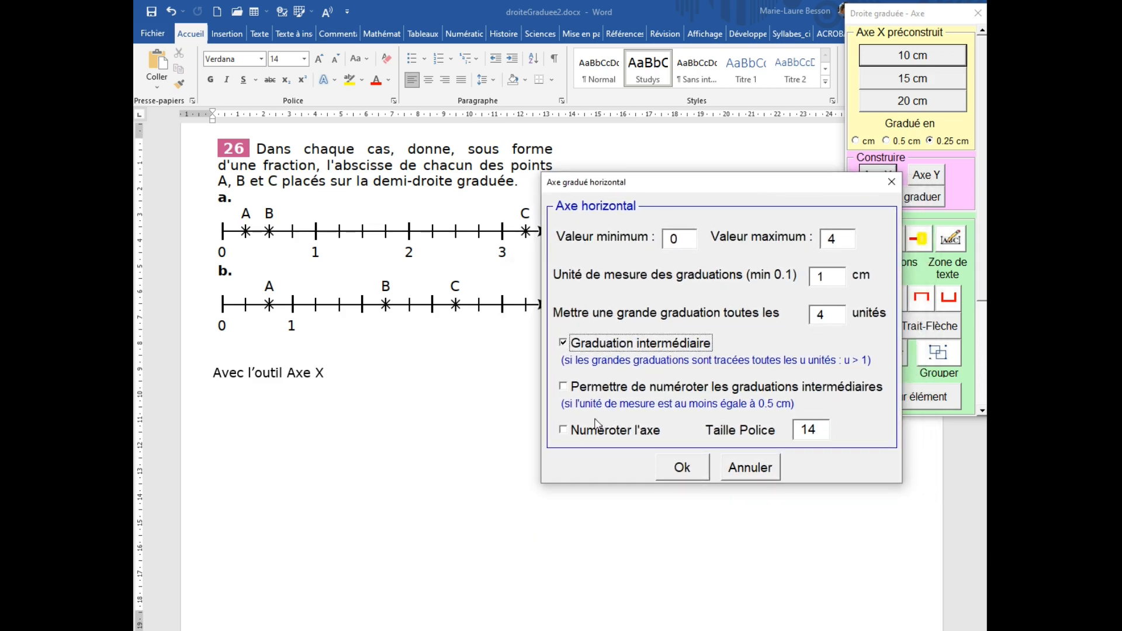
pyautogui.click(558, 436)
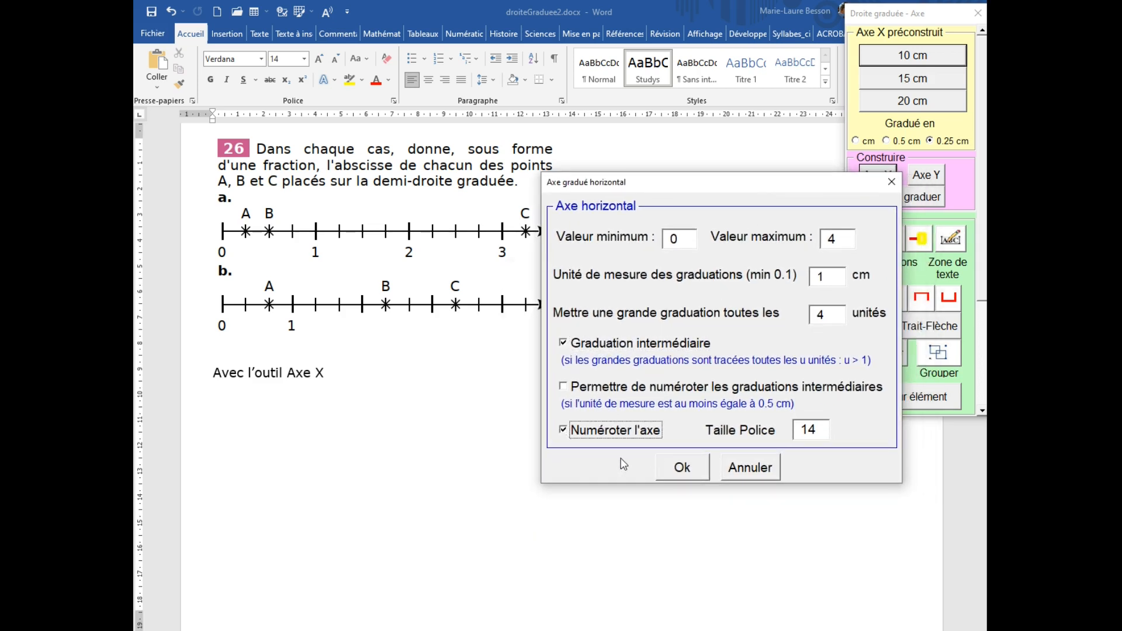
pyautogui.click(564, 388)
pyautogui.click(563, 388)
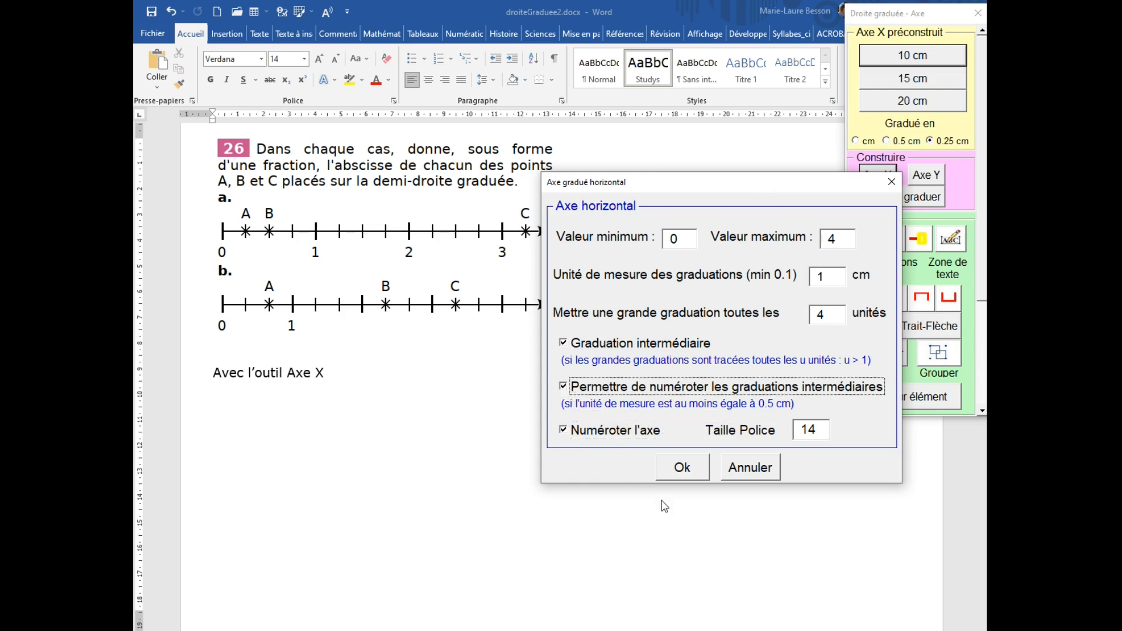
pyautogui.click(683, 471)
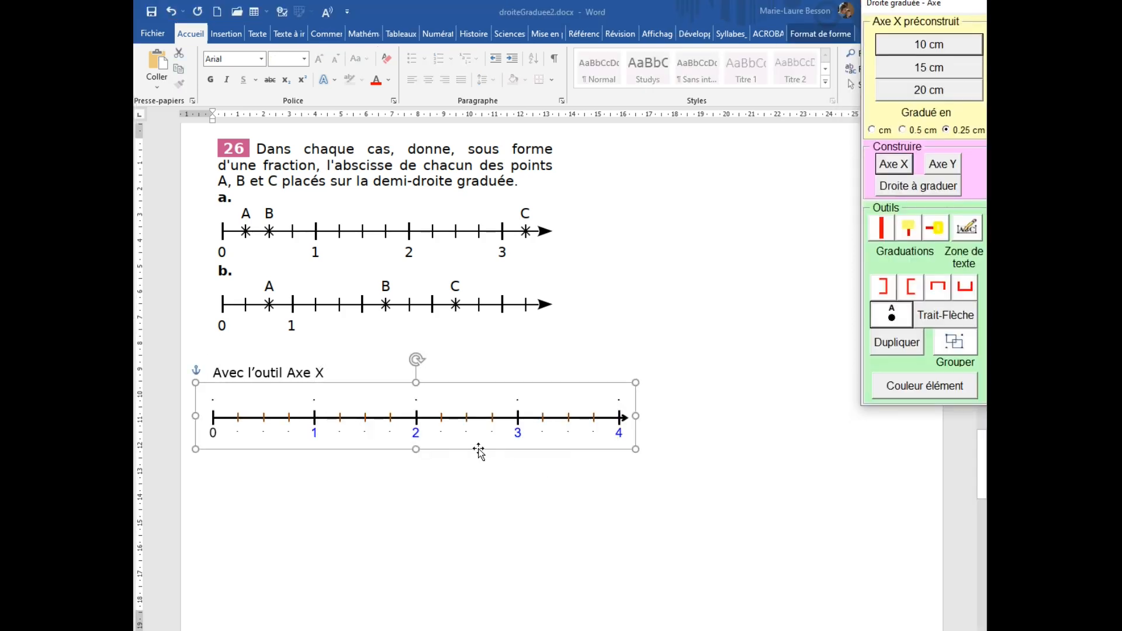
# Move the new axis toward the page centre and label the first graduation after 0 as A.
pyautogui.moveTo(447, 434); pyautogui.dragTo(591, 485)
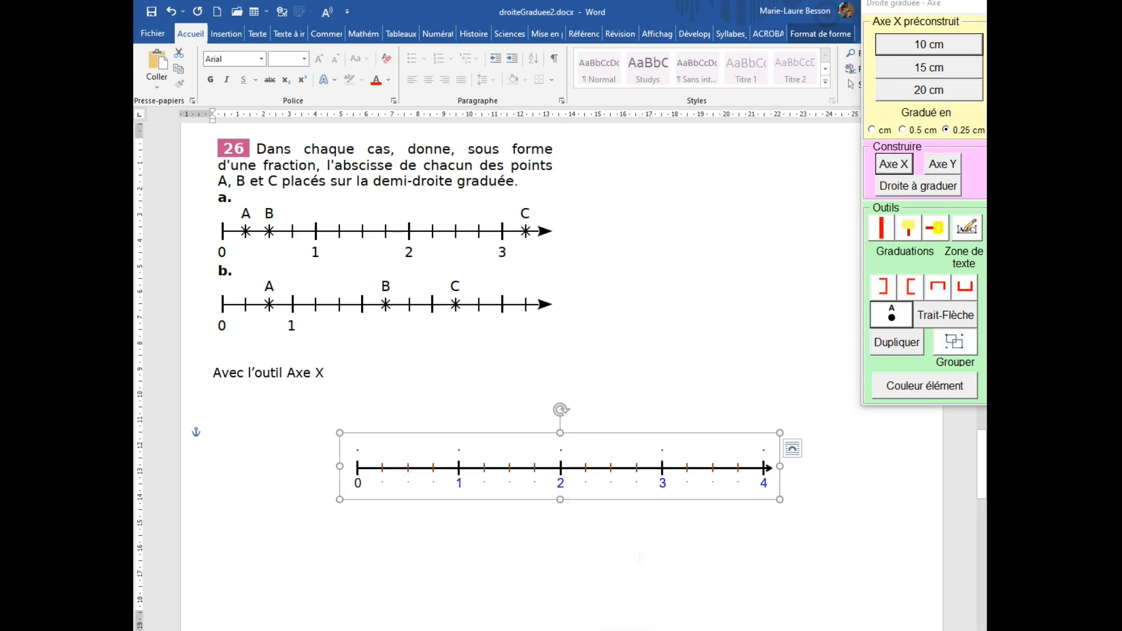
pyautogui.click(473, 526)
pyautogui.click(382, 480)
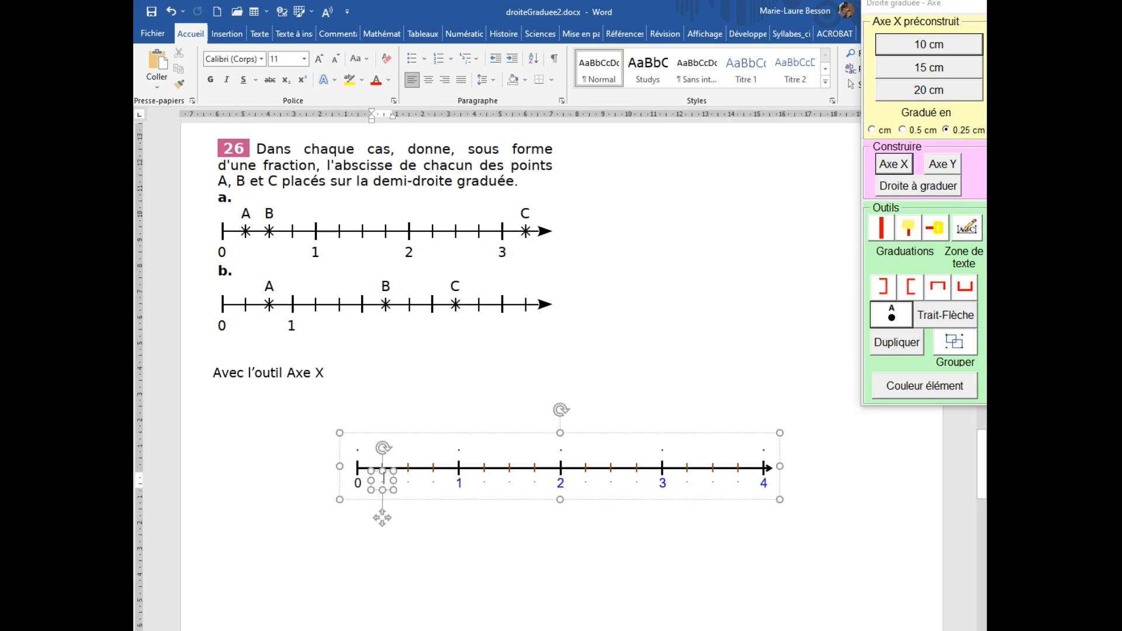
pyautogui.doubleClick(383, 481)
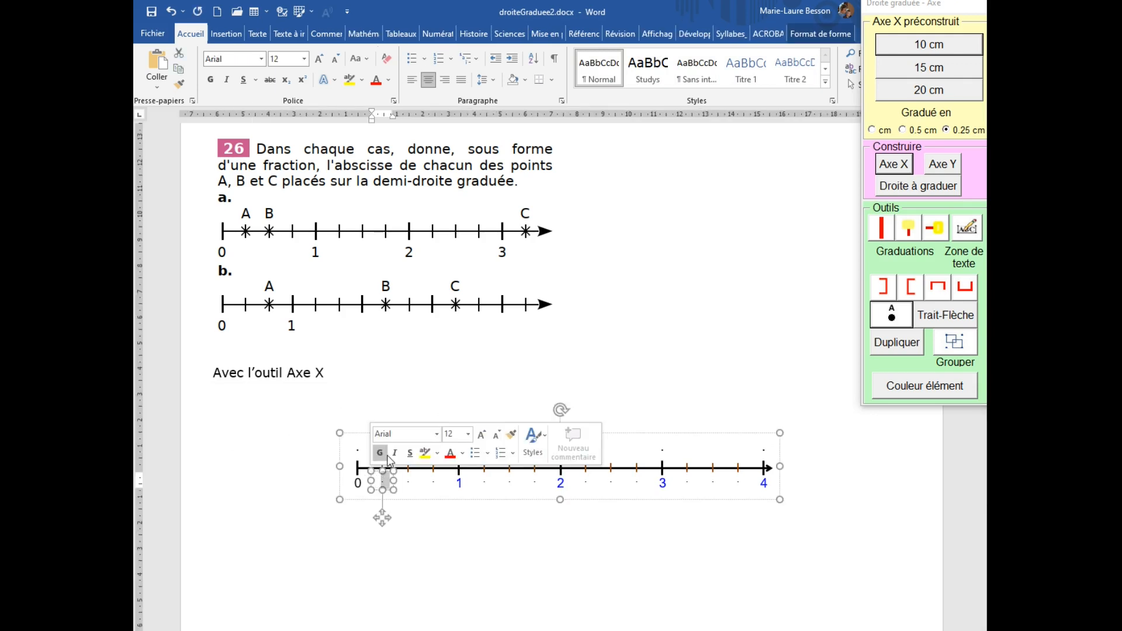
pyautogui.write('A')
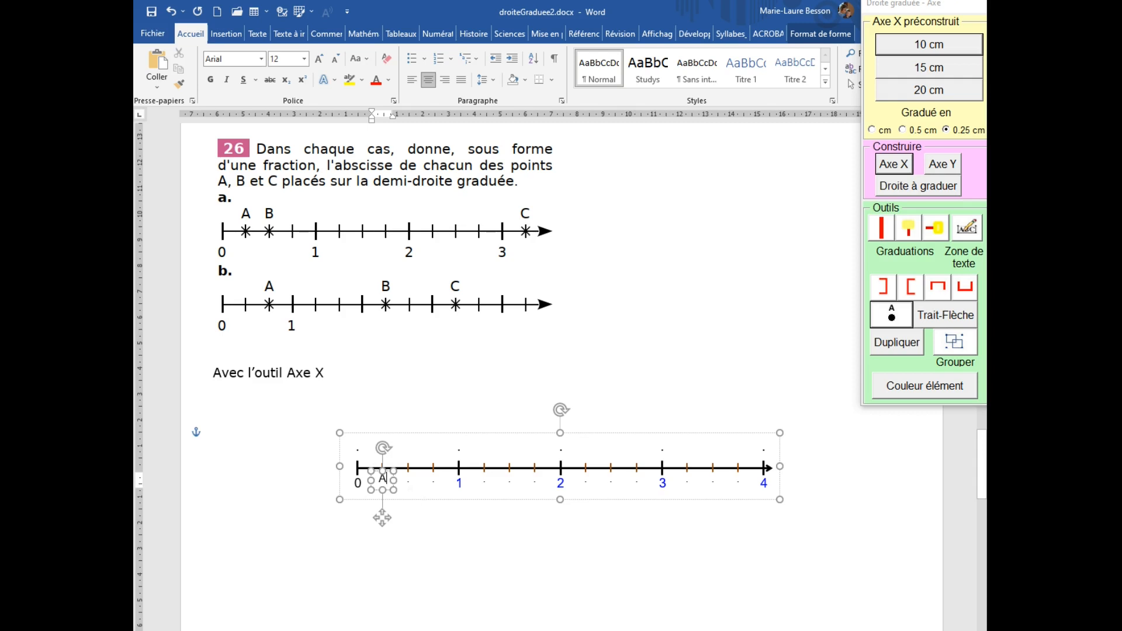
# Label the second graduation after 0 as B and the first graduation after 3 as C.
pyautogui.doubleClick(409, 481)
pyautogui.write('B')
pyautogui.click(409, 480)
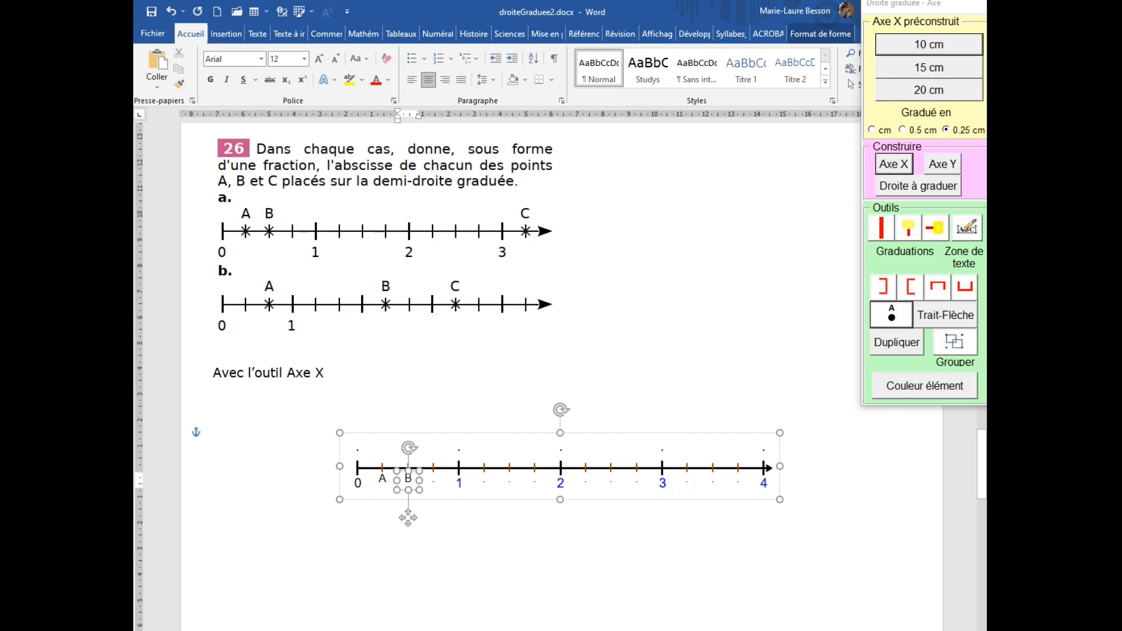
pyautogui.click(687, 485)
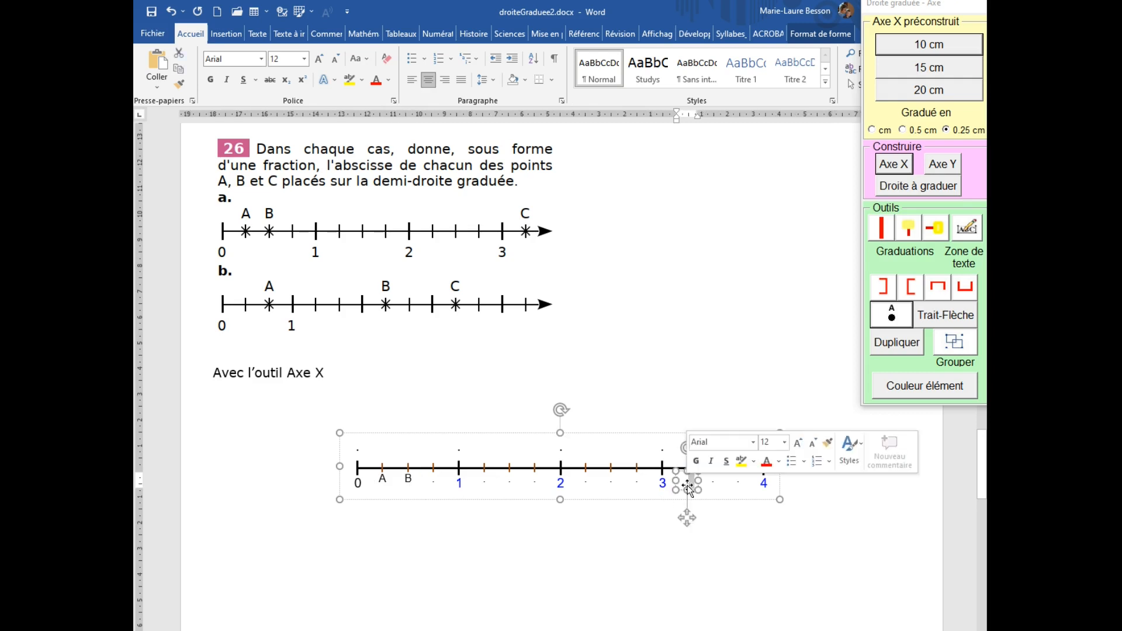
pyautogui.write('C')
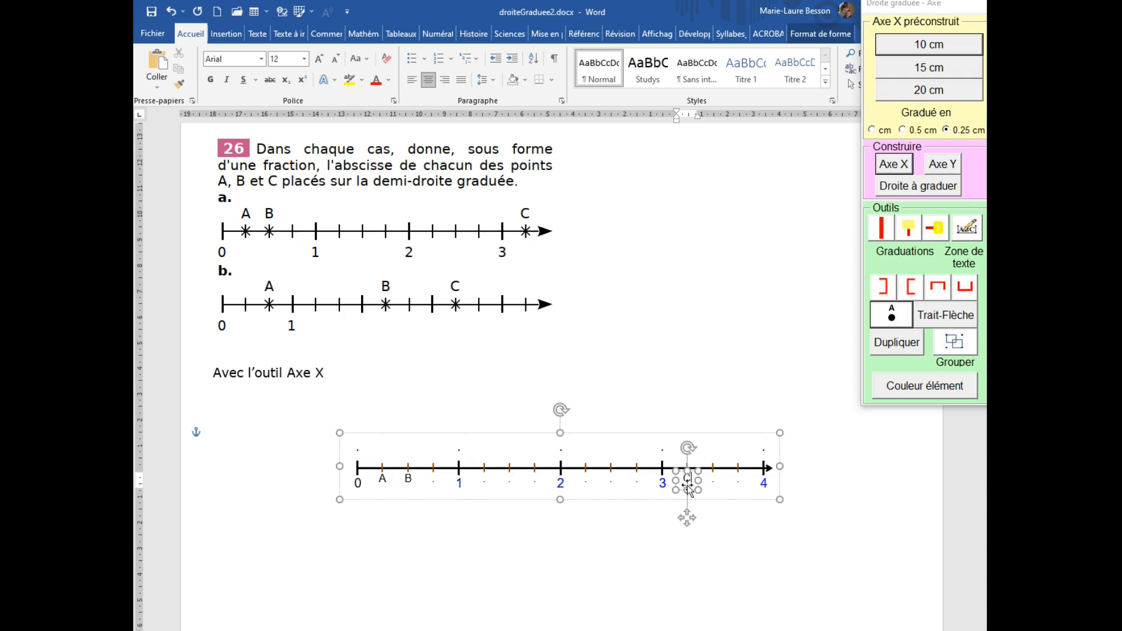
pyautogui.click(567, 531)
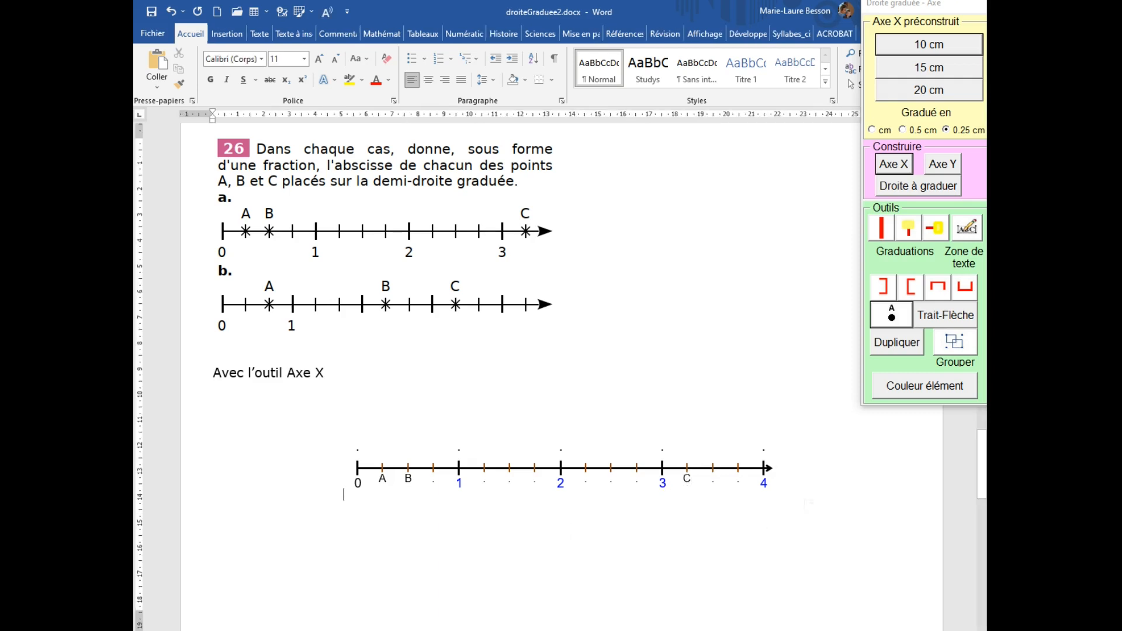
# Insert a graduation marker beside the axis with the fraction 1/4 as its label, and lower it slightly.
pyautogui.click(213, 403)
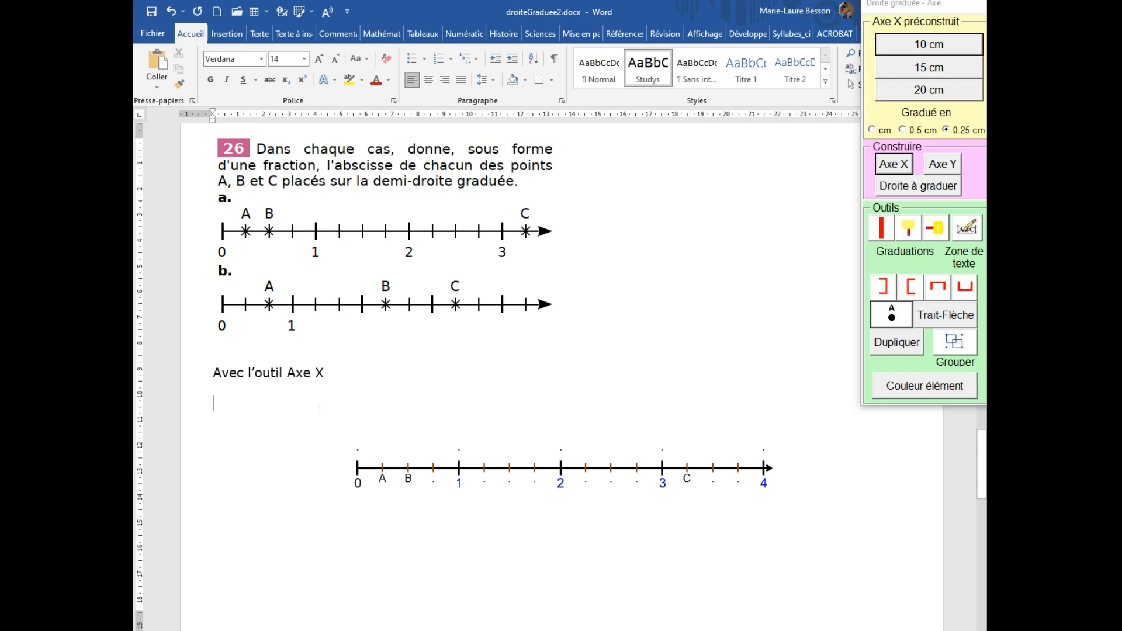
pyautogui.click(910, 230)
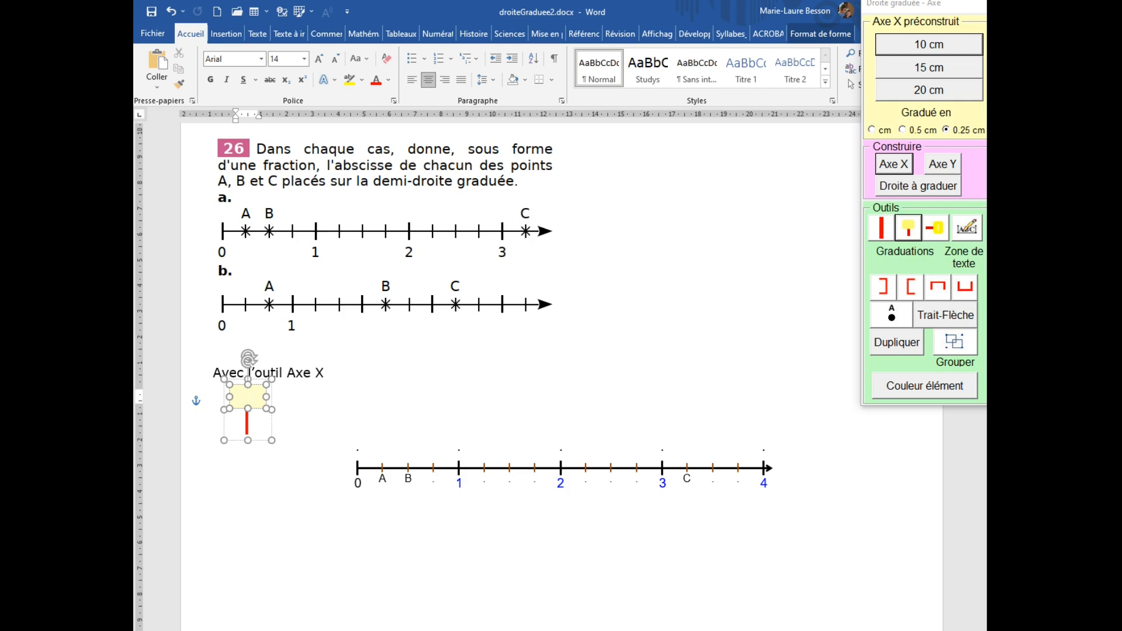
pyautogui.hotkey('alt', '=')
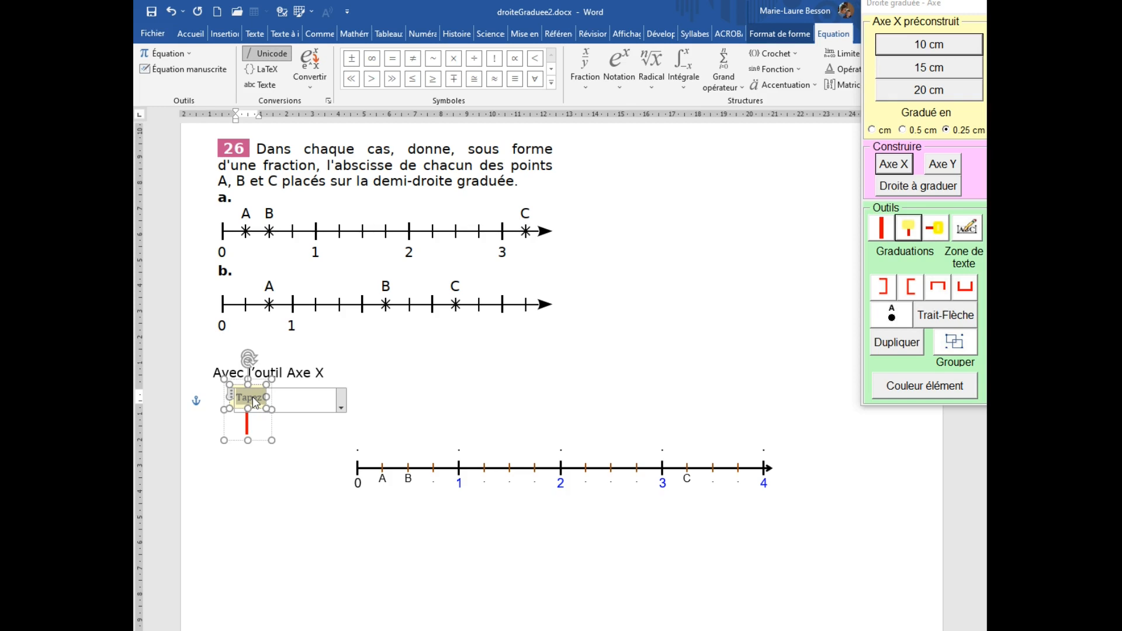
pyautogui.write('1')
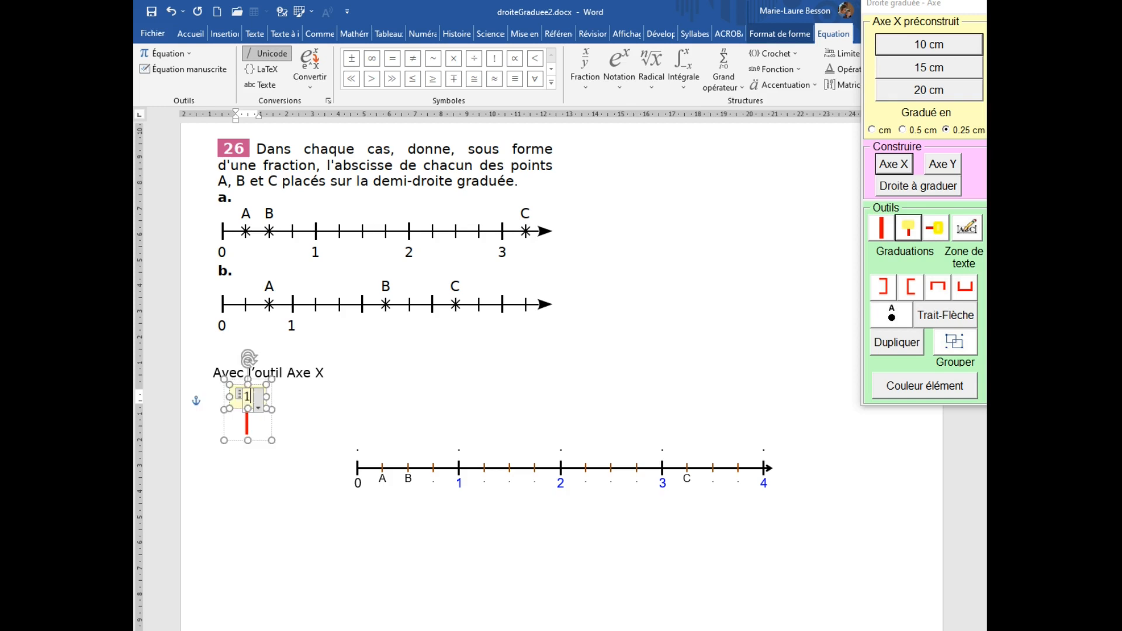
pyautogui.write('/4')
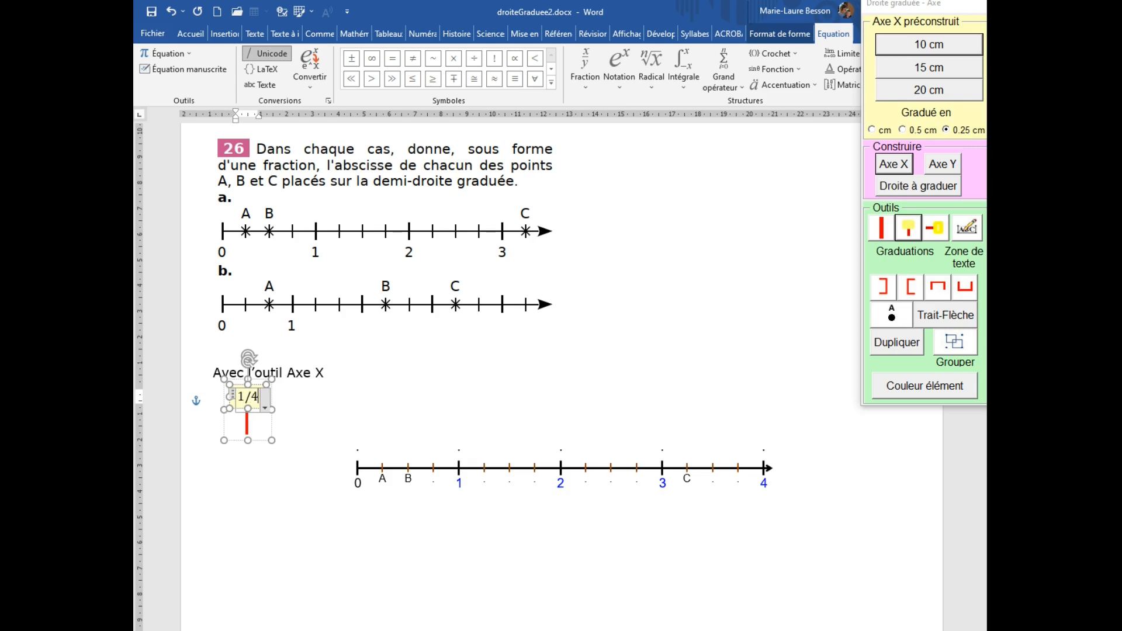
pyautogui.press('Return')
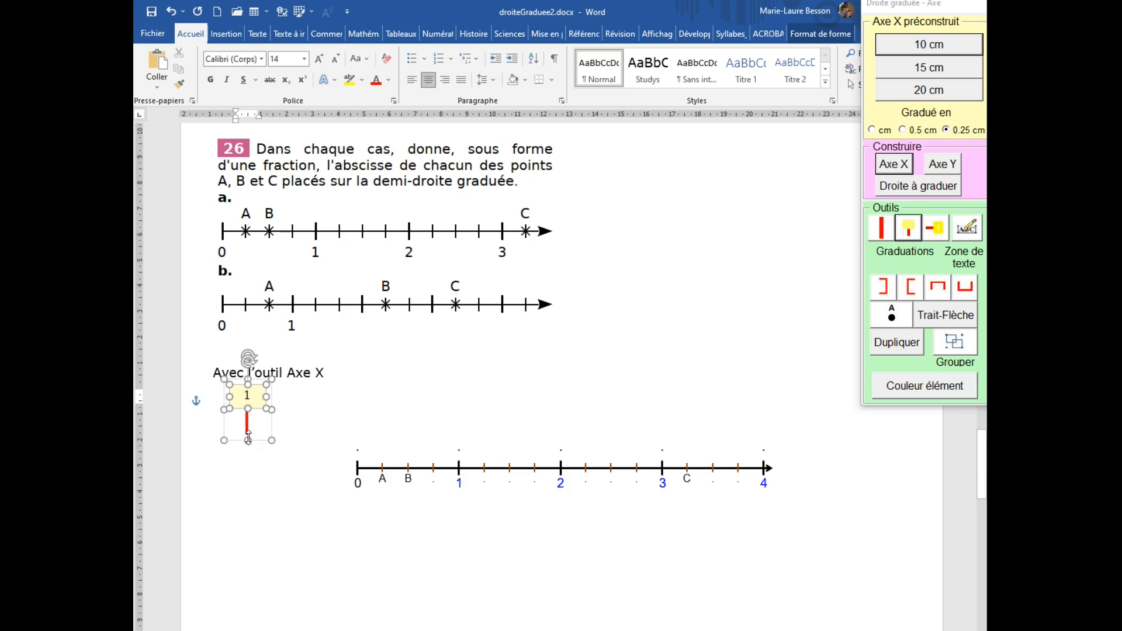
pyautogui.moveTo(250, 440); pyautogui.dragTo(261, 508)
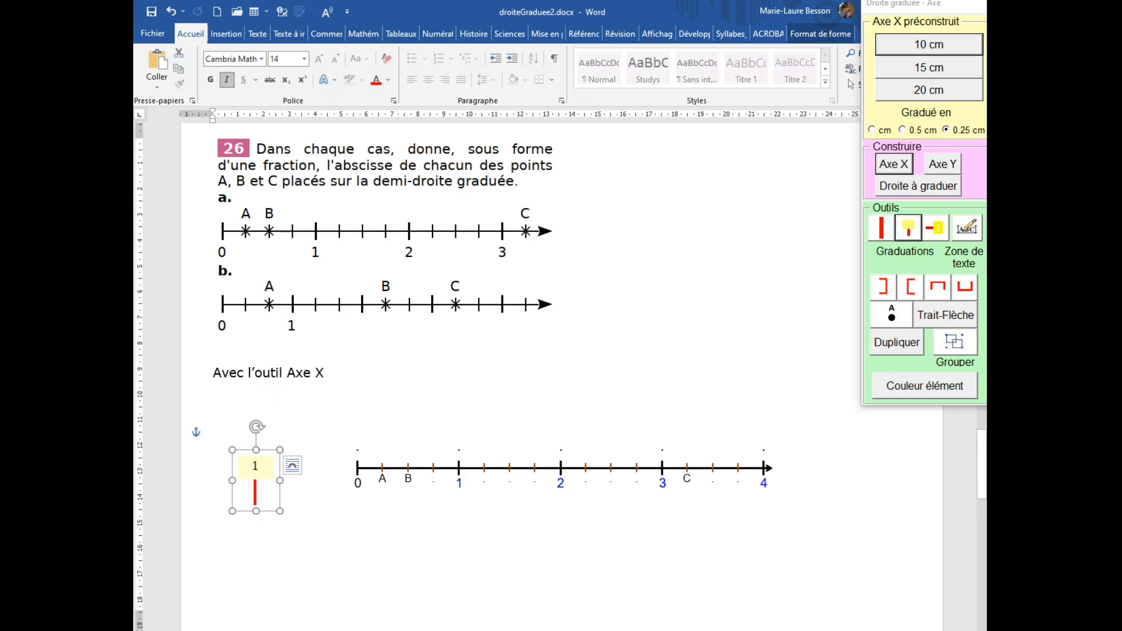
pyautogui.click(257, 467)
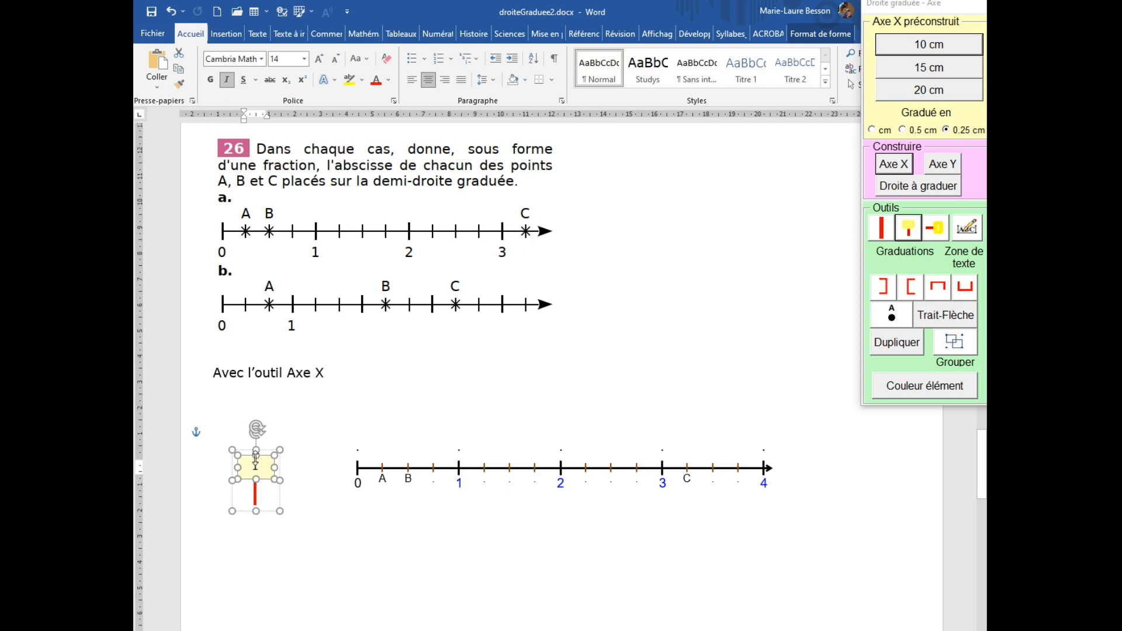
pyautogui.press('Delete')
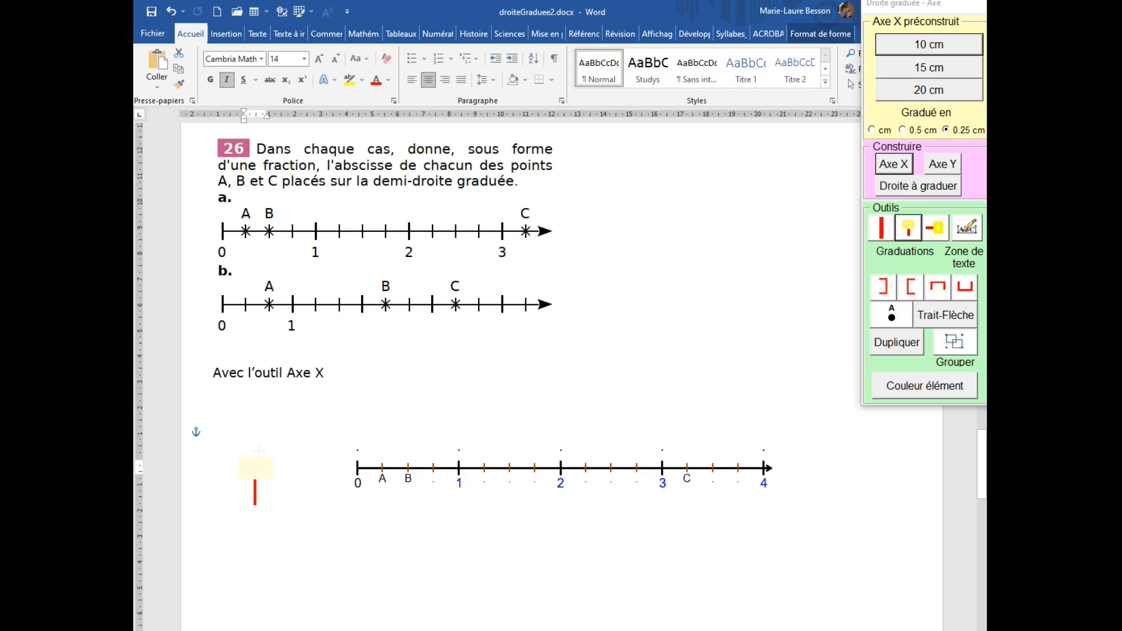
pyautogui.moveTo(255, 445); pyautogui.dragTo(256, 445)
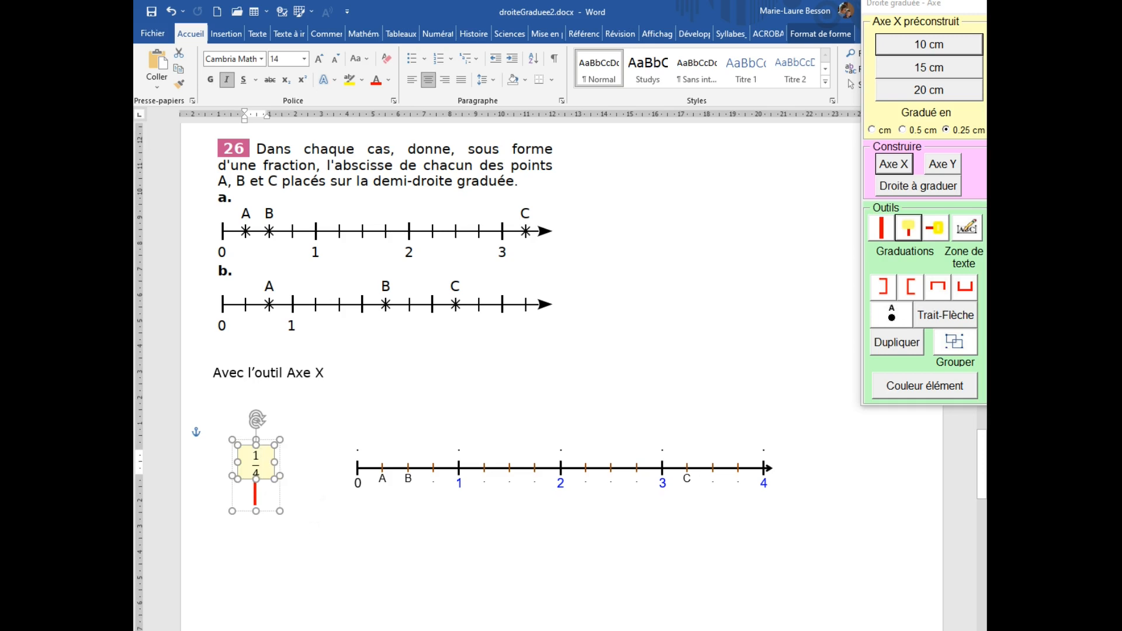
pyautogui.press('Delete')
pyautogui.hotkey('ctrl', 'z')
pyautogui.click(354, 550)
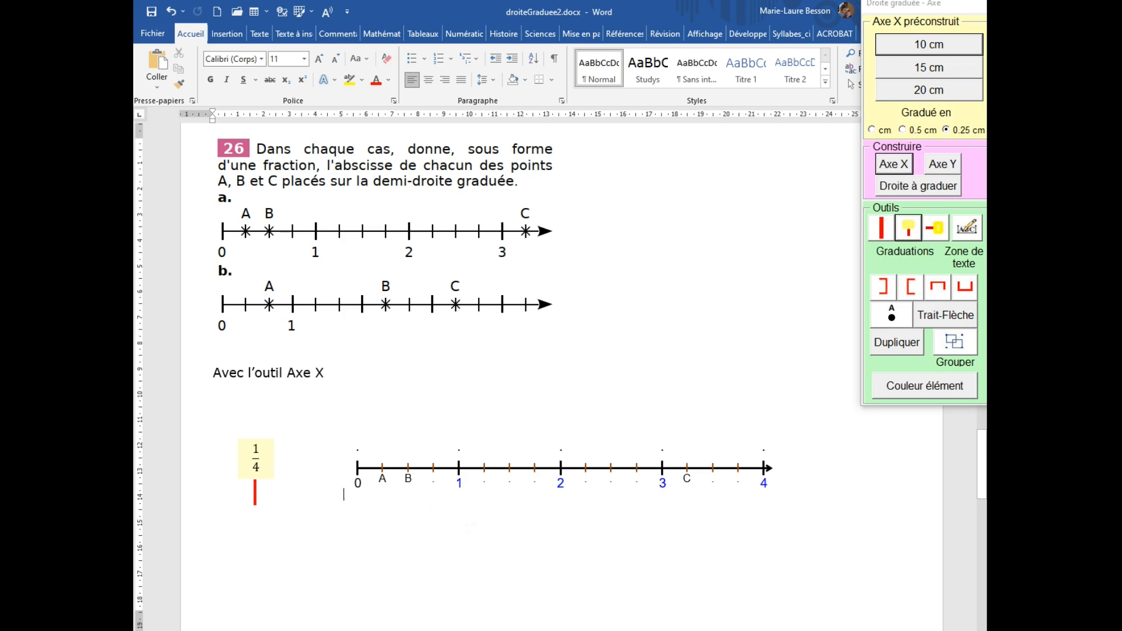
# Duplicate the 1/4 graduation marker and move the copy just below the axis origin.
pyautogui.click(255, 500)
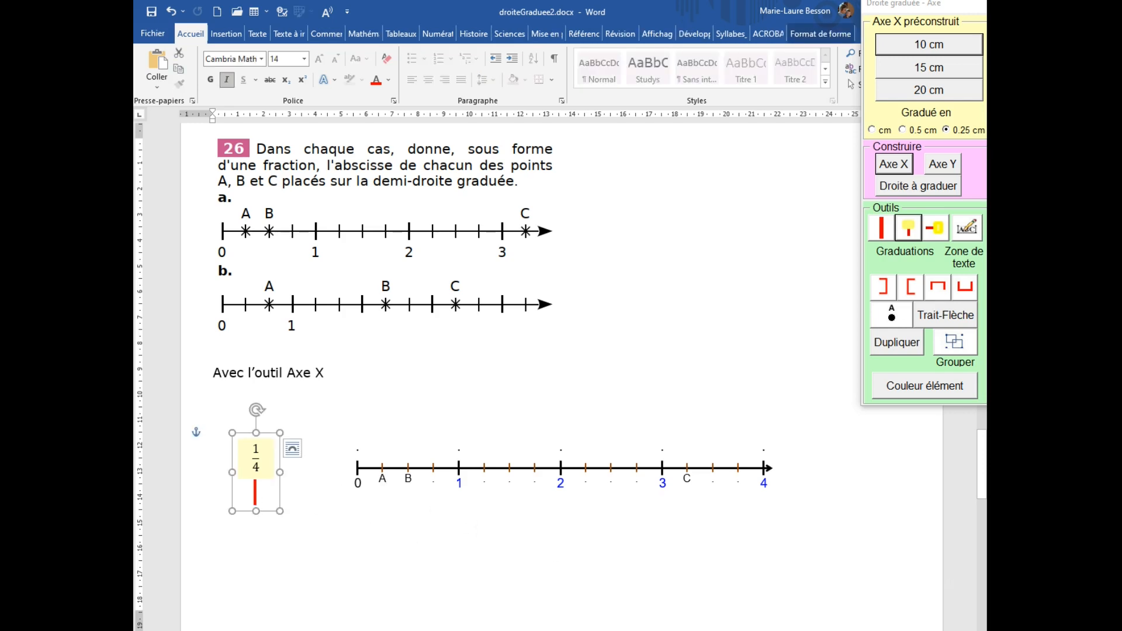
pyautogui.click(912, 346)
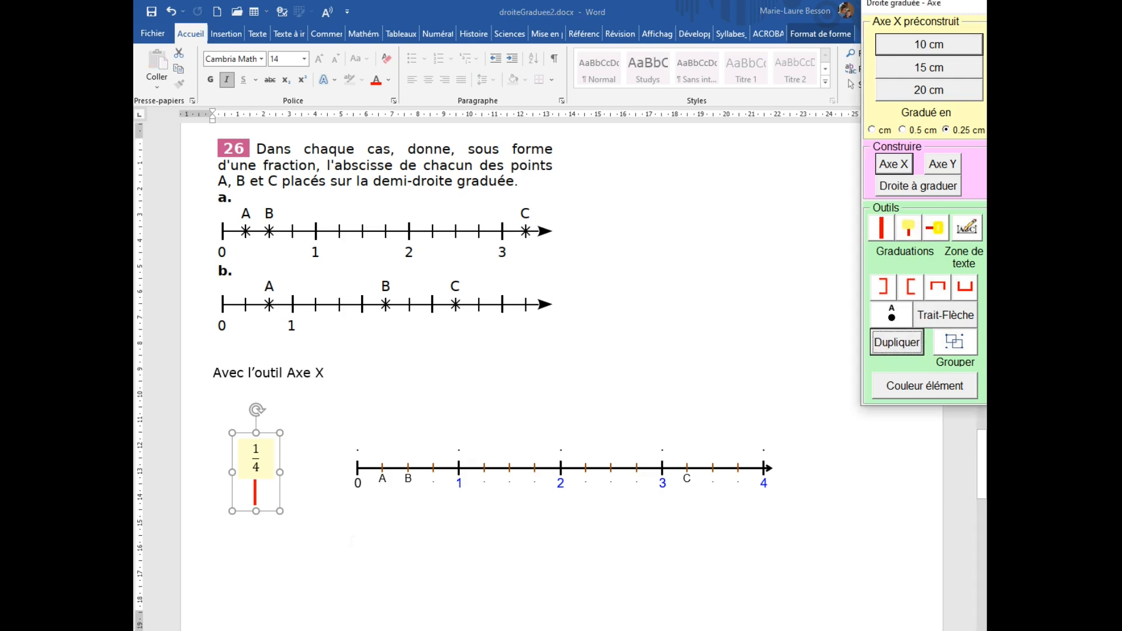
pyautogui.click(261, 504)
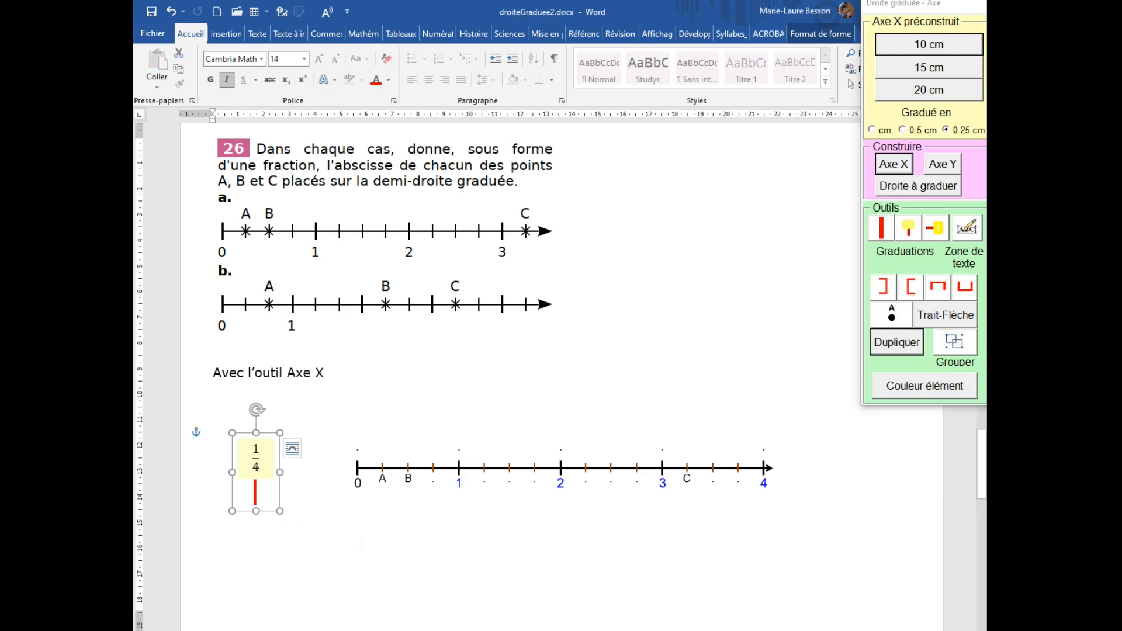
pyautogui.moveTo(258, 511); pyautogui.dragTo(338, 560)
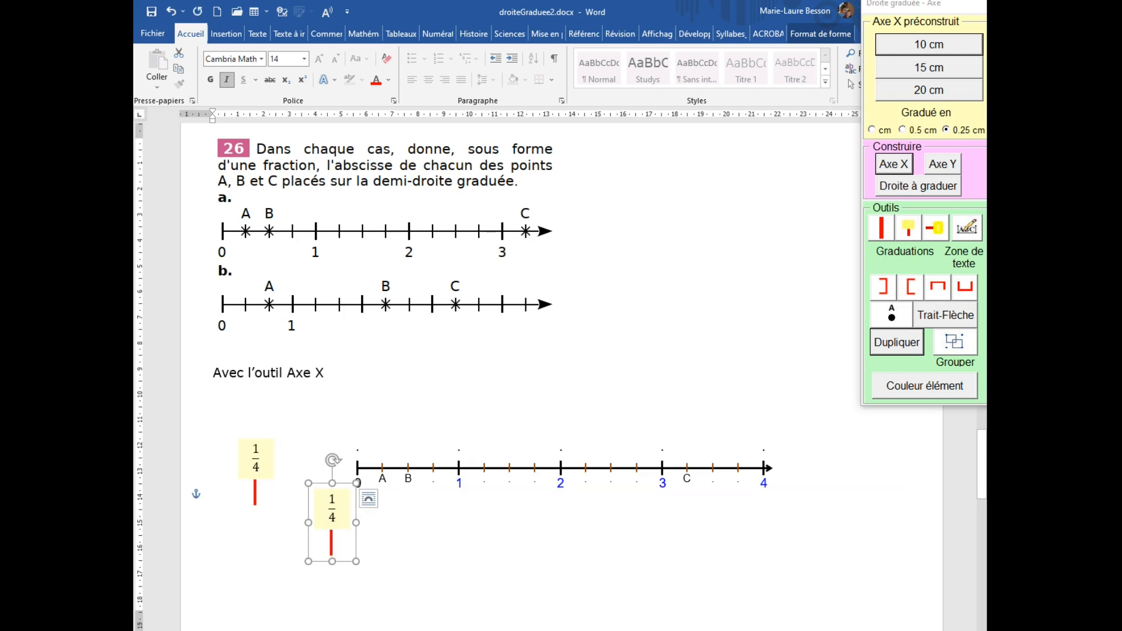
# Change the copied marker's numerator to 2 so it reads 2/4.
pyautogui.click(332, 500)
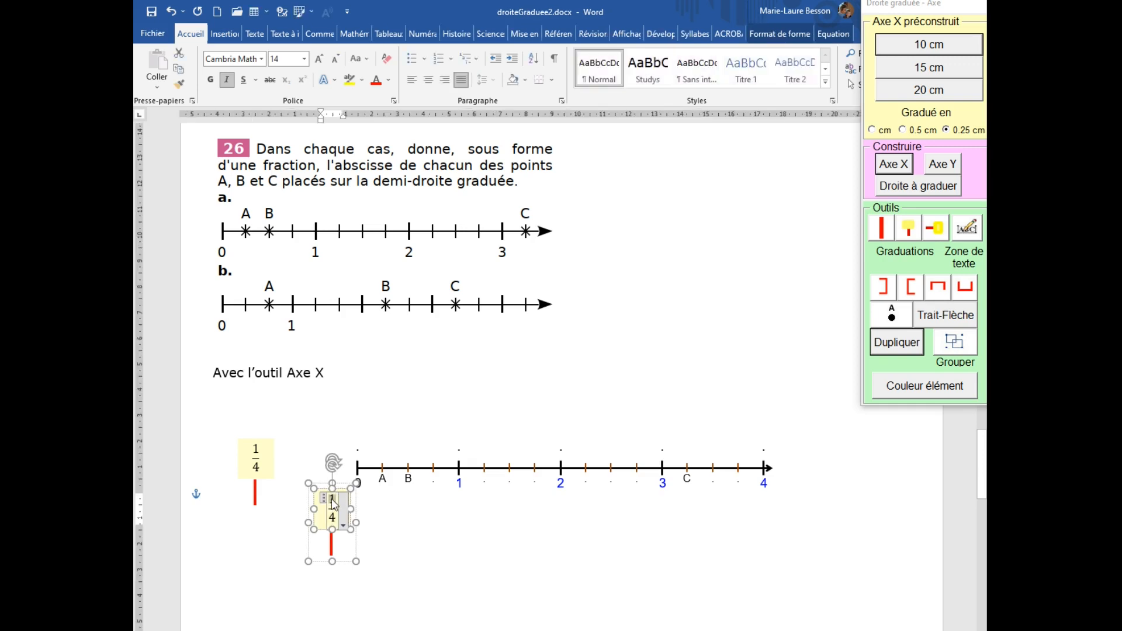
pyautogui.write('2')
pyautogui.click(407, 536)
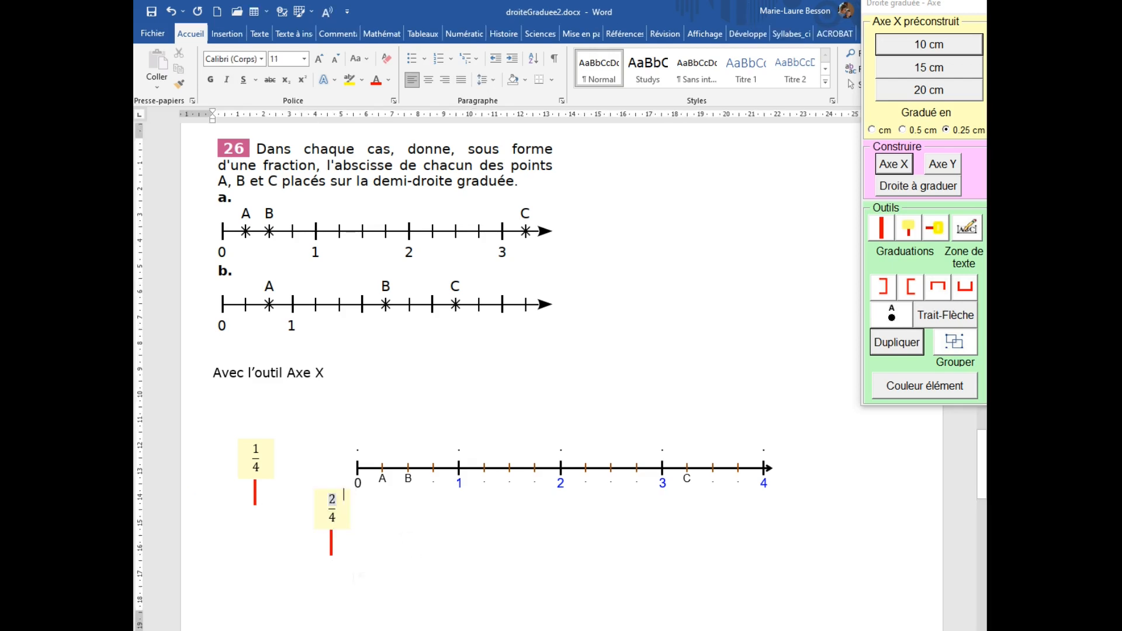
pyautogui.click(332, 550)
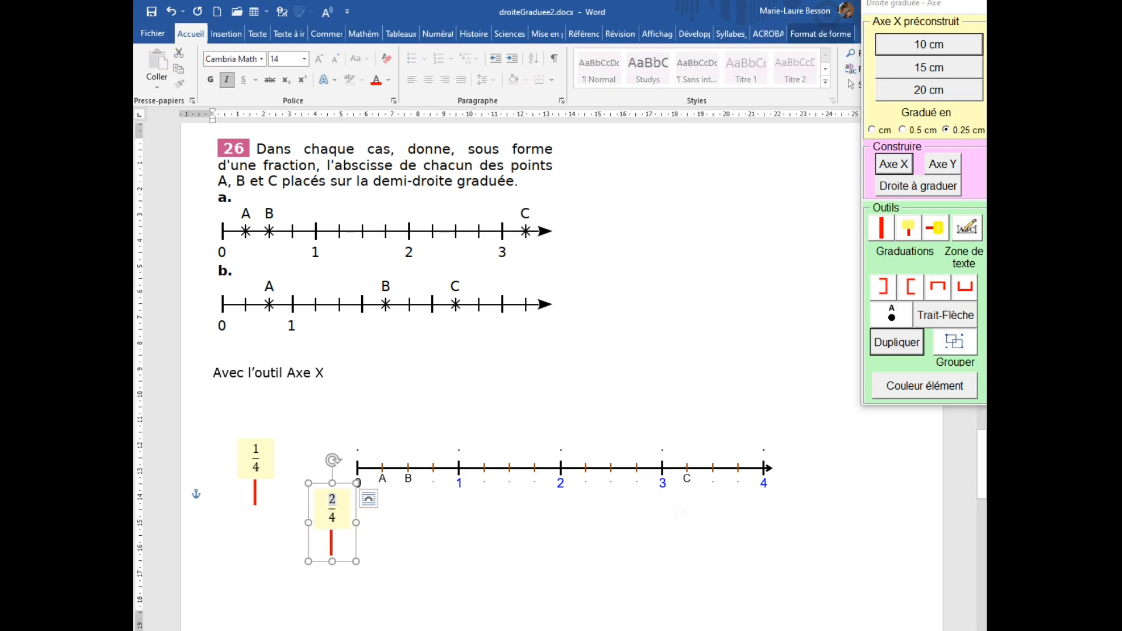
# Duplicate the 2/4 graduation marker and move the copy lower down, below the axis.
pyautogui.click(894, 344)
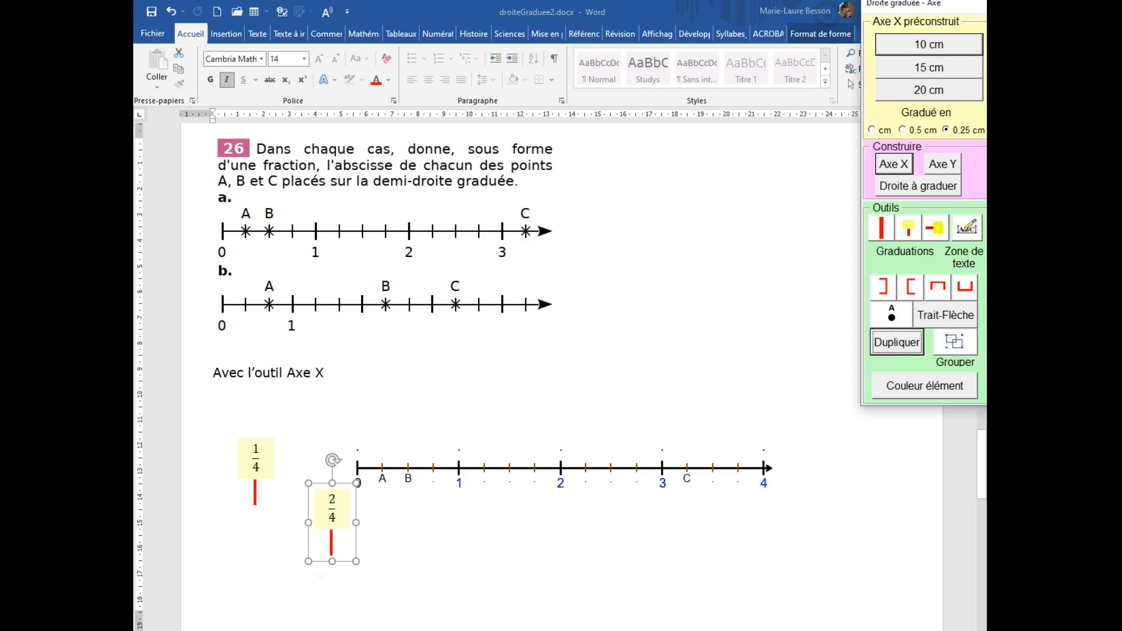
pyautogui.click(337, 557)
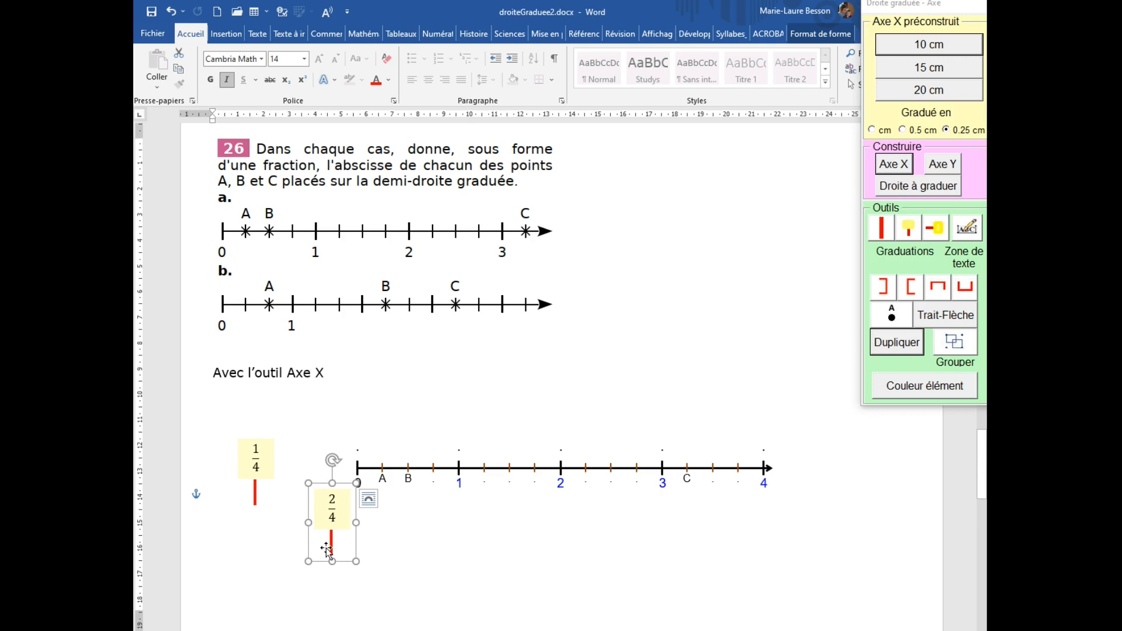
pyautogui.moveTo(331, 553); pyautogui.dragTo(498, 587)
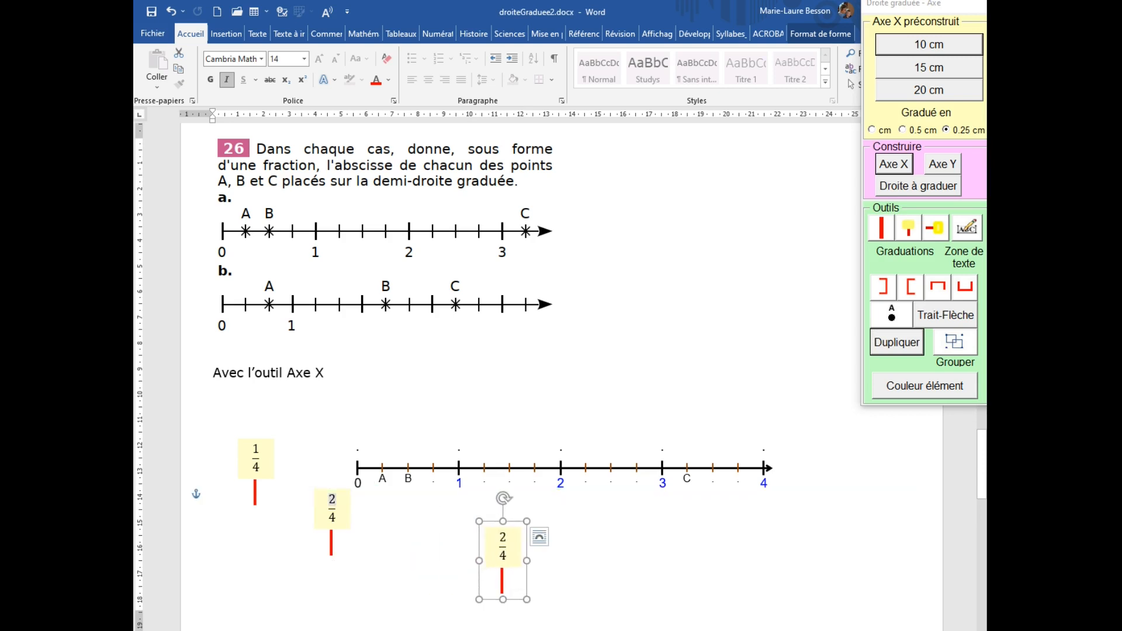
# Change the copied marker's numerator to 13 so it reads 13/4.
pyautogui.click(501, 543)
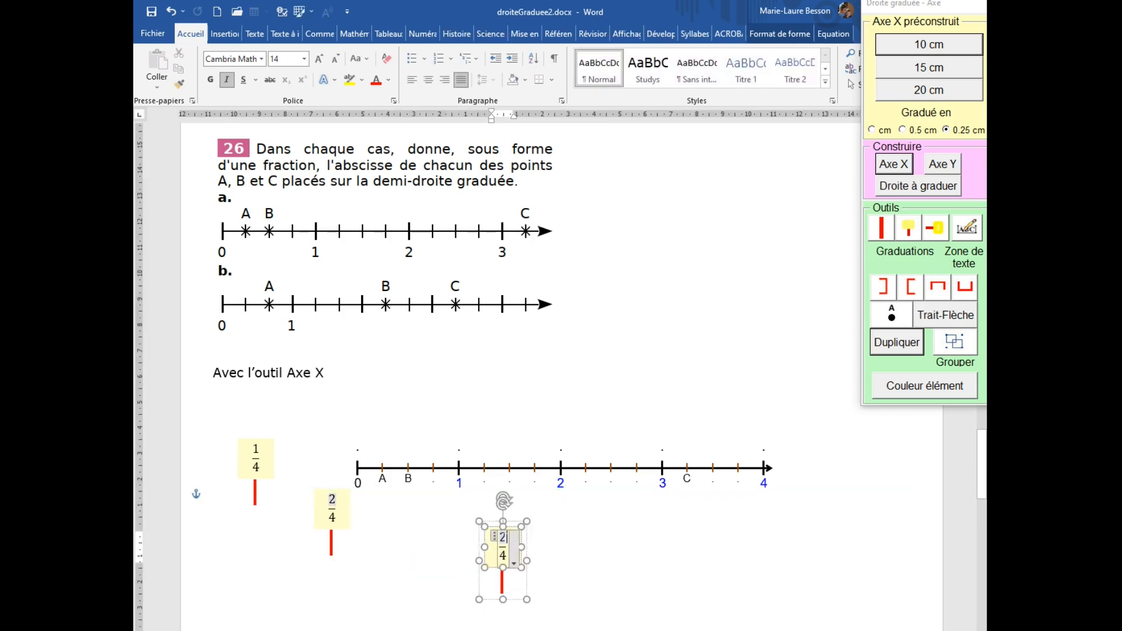
pyautogui.moveTo(507, 539); pyautogui.dragTo(491, 546)
pyautogui.press('BackSpace')
pyautogui.write('13')
pyautogui.click(344, 494)
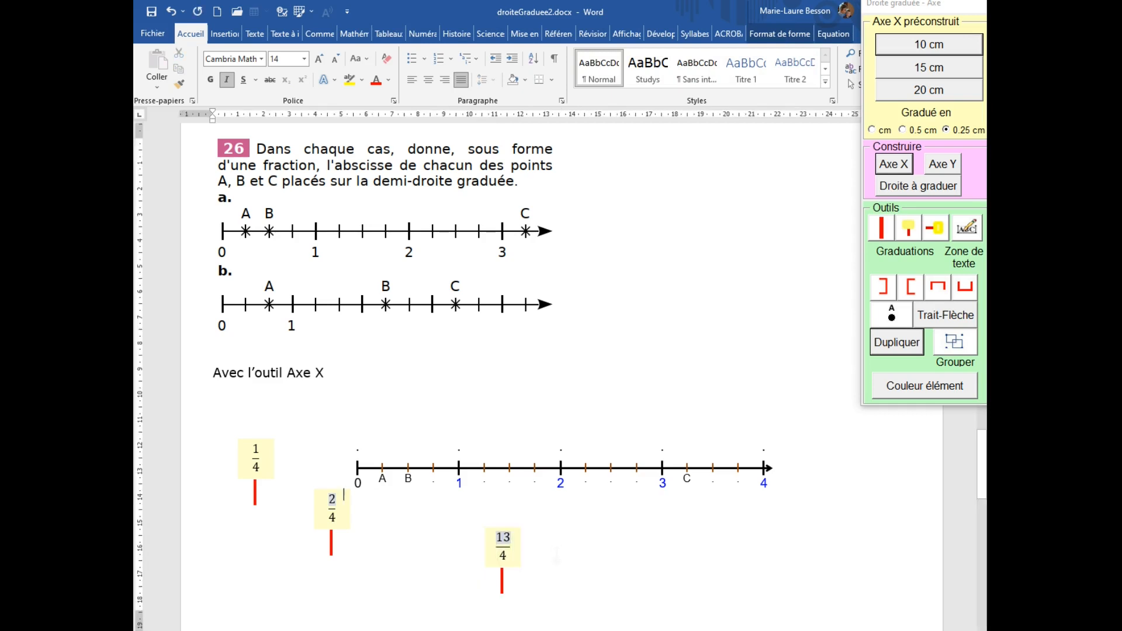
# Move the 13/4 marker onto the axis at the graduation labelled C.
pyautogui.click(500, 583)
pyautogui.moveTo(509, 581); pyautogui.dragTo(686, 454)
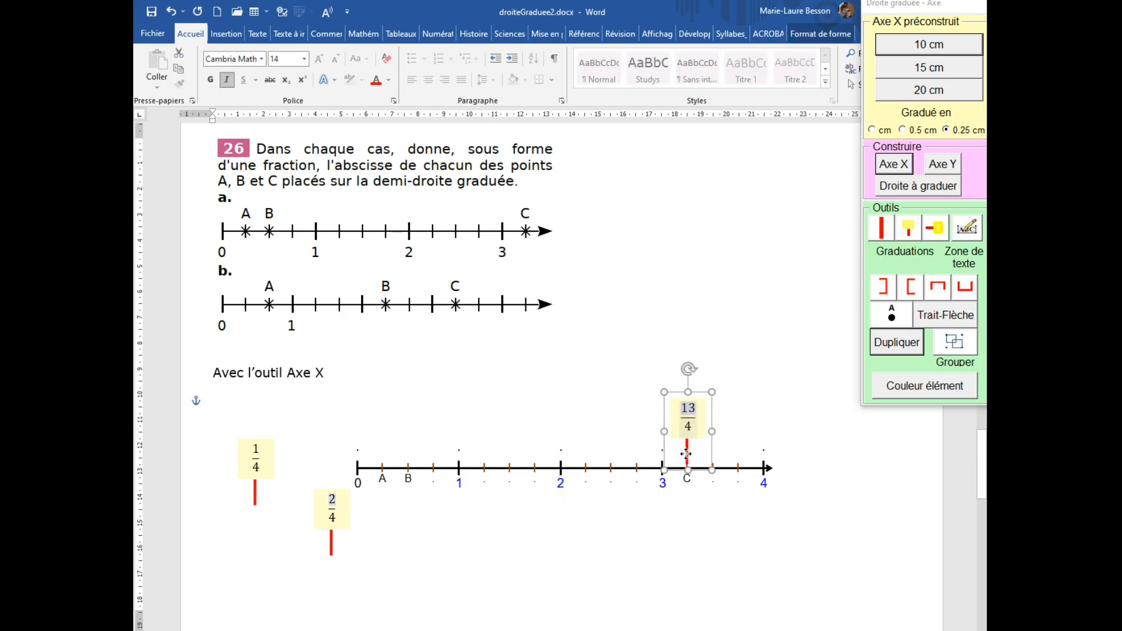
# Move the 2/4 marker onto the graduation labelled B and nudge it into alignment.
pyautogui.click(333, 539)
pyautogui.moveTo(333, 539); pyautogui.dragTo(409, 428)
pyautogui.press('Right')
pyautogui.press('Right')
pyautogui.press('Left')
pyautogui.press('Left')
pyautogui.press('Left')
pyautogui.press('Down')
pyautogui.press('Down')
pyautogui.press('Down')
pyautogui.press('Down')
pyautogui.press('Down')
pyautogui.press('Down')
pyautogui.click(343, 493)
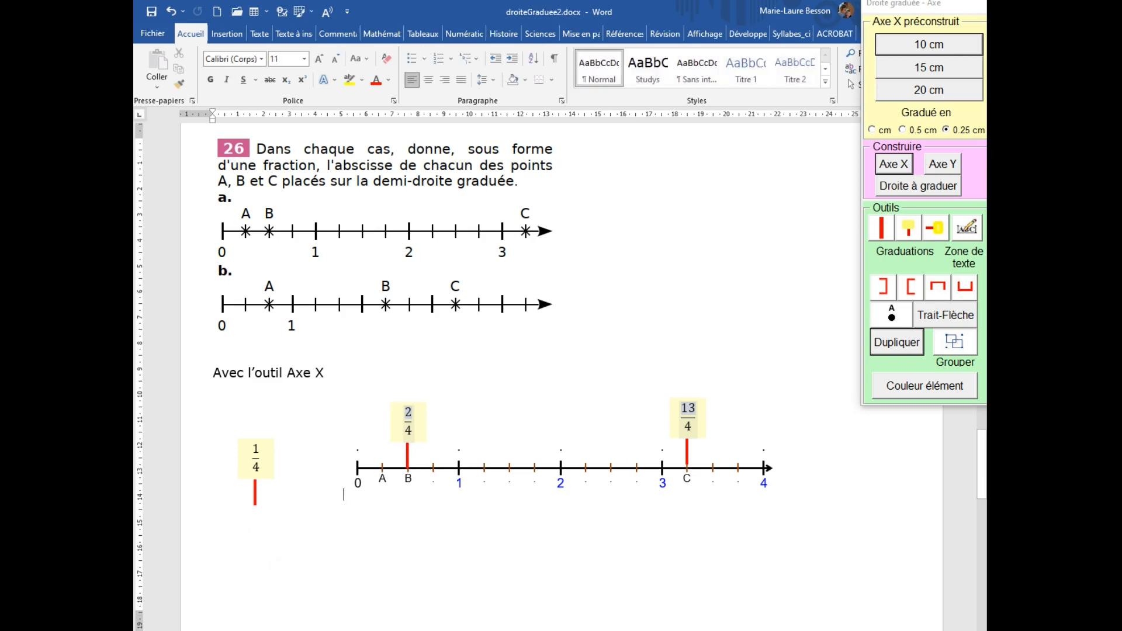
# Move the 1/4 marker onto the graduation labelled A, then group the axis with all three fraction markers.
pyautogui.click(255, 497)
pyautogui.moveTo(255, 498); pyautogui.dragTo(382, 456)
pyautogui.click(515, 541)
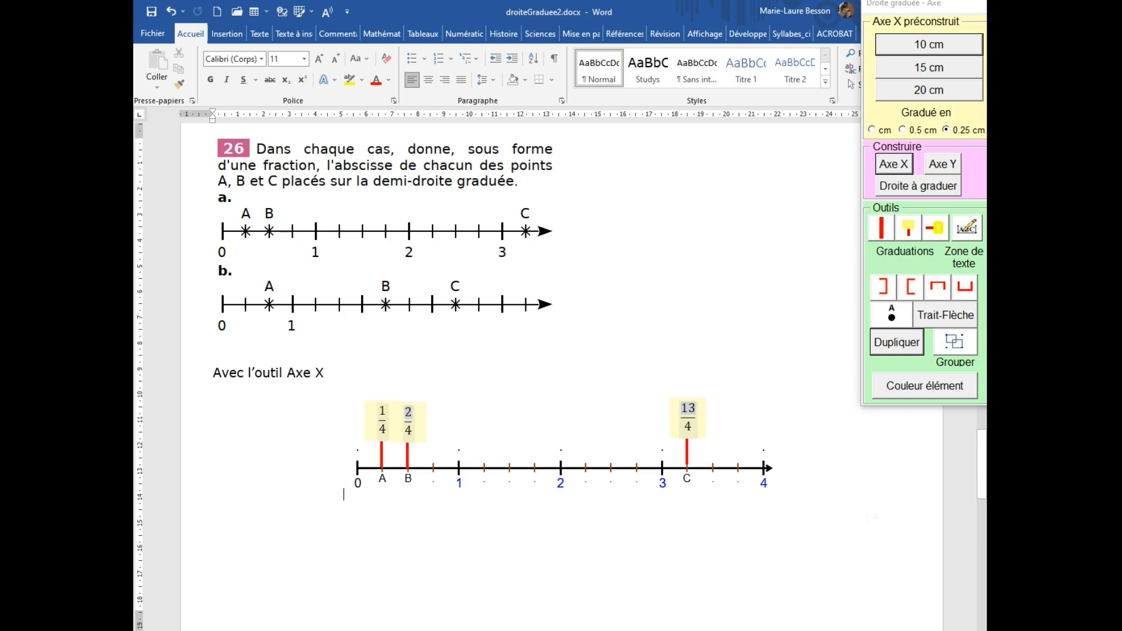
pyautogui.click(956, 345)
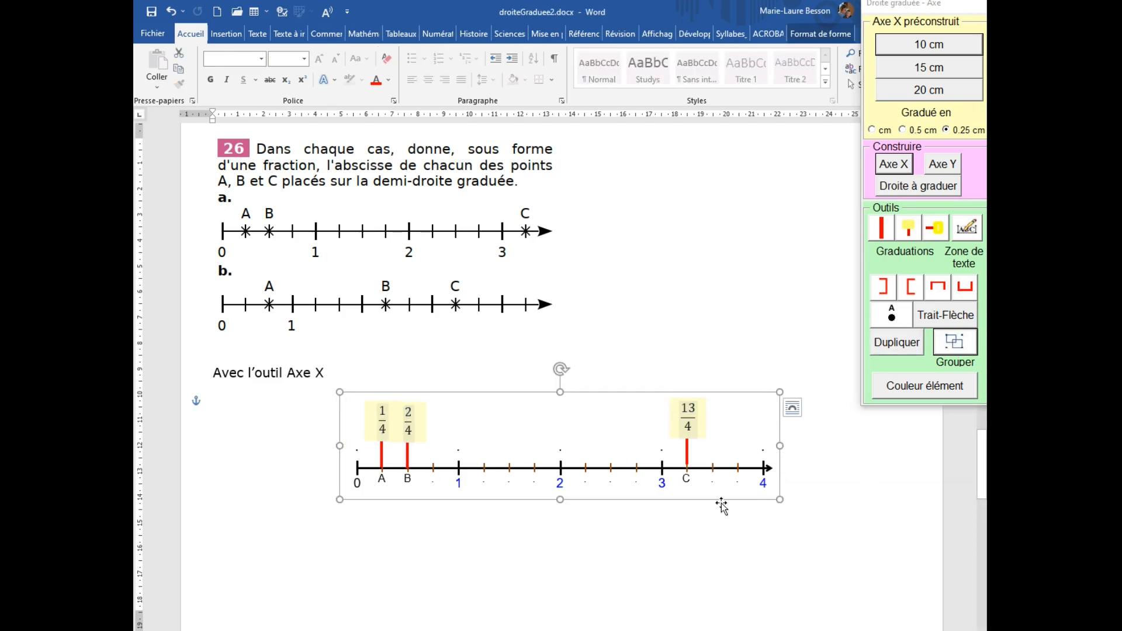
pyautogui.moveTo(705, 502)
pyautogui.mouseDown()
pyautogui.moveTo(706, 518)
pyautogui.moveTo(674, 523)
pyautogui.moveTo(666, 577)
pyautogui.moveTo(660, 566)
pyautogui.mouseUp()
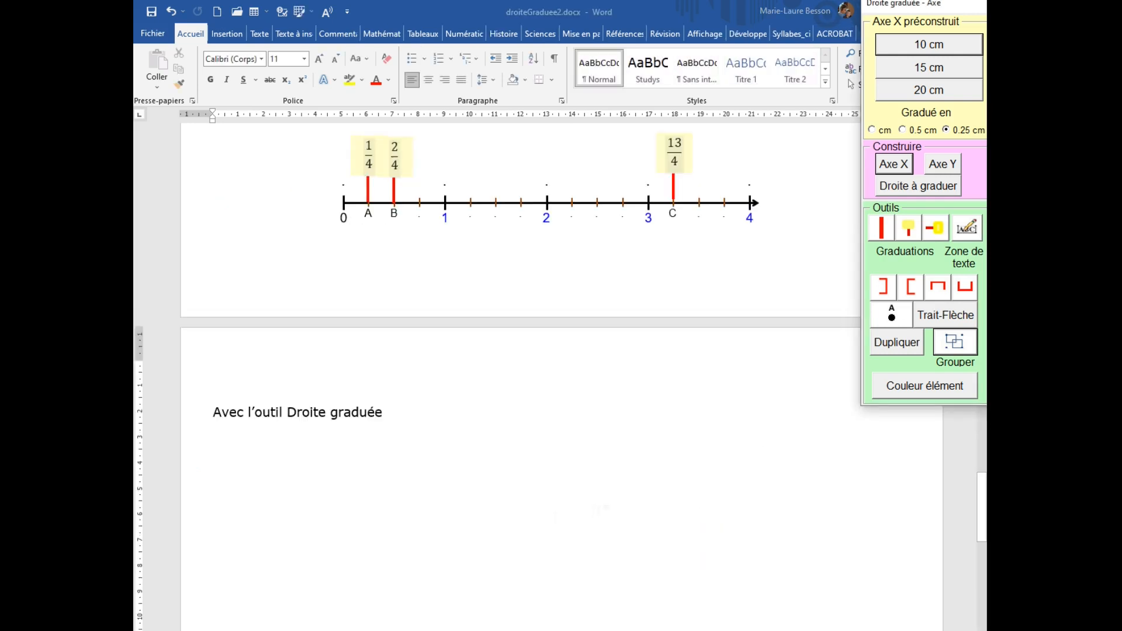
# Insert a Droite graduée under 'Avec l'outil Droite graduée' with 4 units and 4 parts per unit.
pyautogui.click(566, 514)
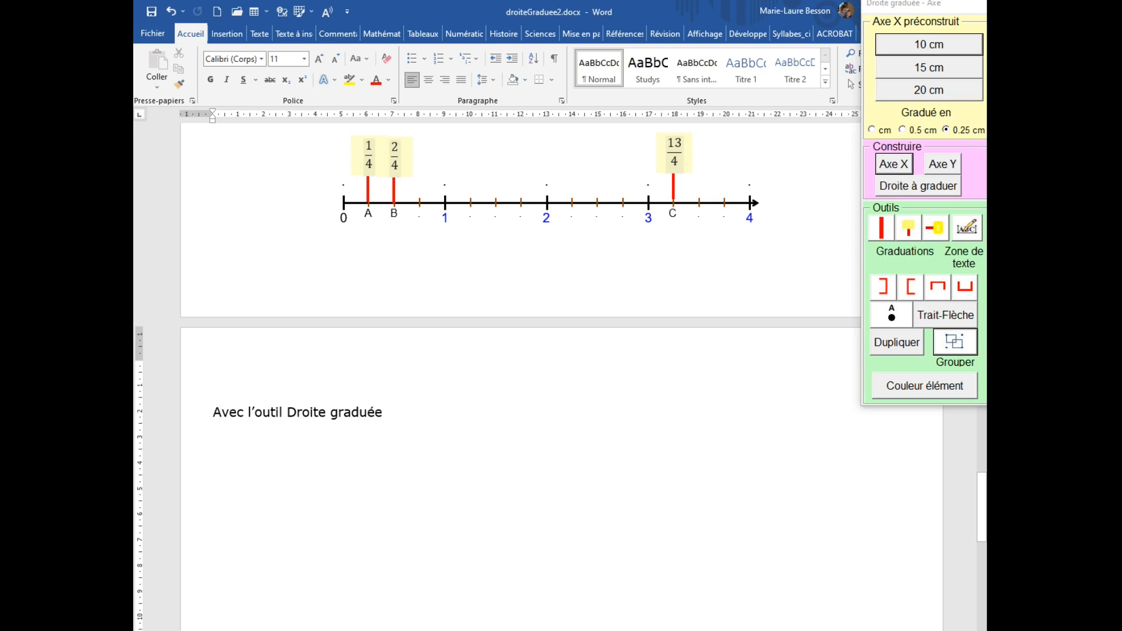
pyautogui.click(930, 194)
pyautogui.moveTo(547, 220); pyautogui.dragTo(690, 324)
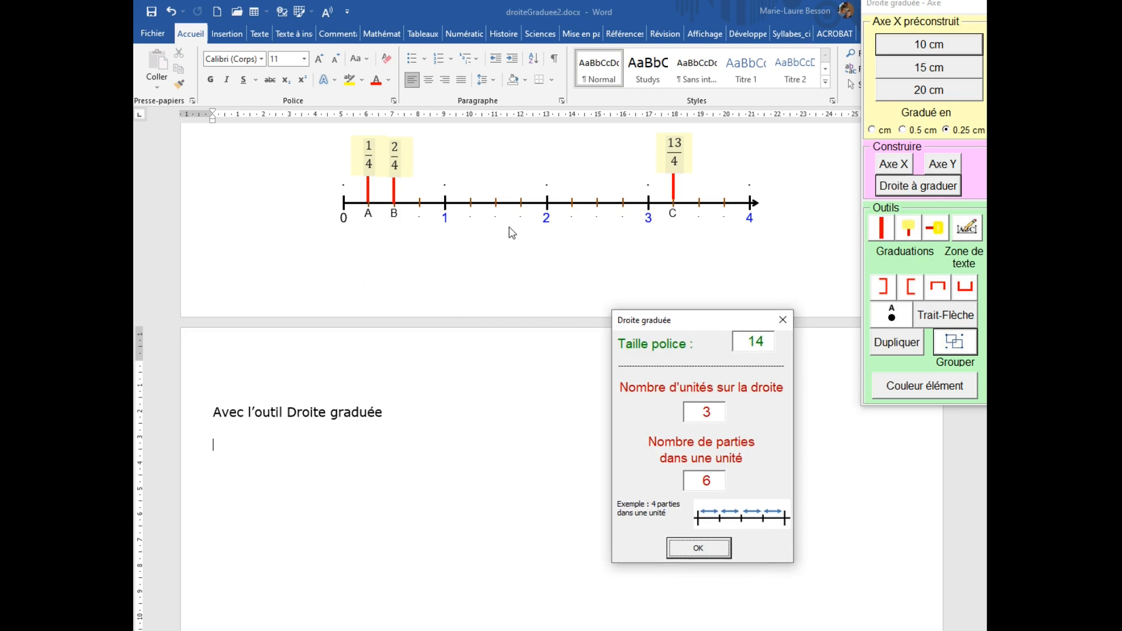
pyautogui.doubleClick(701, 412)
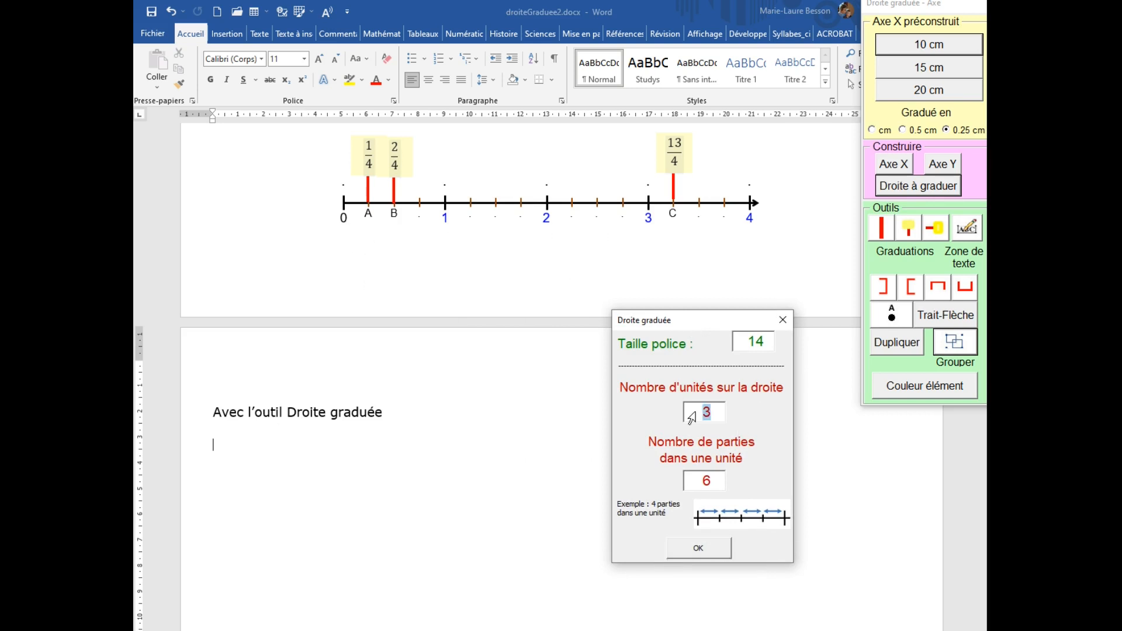
pyautogui.write('4')
pyautogui.press('Tab')
pyautogui.write('4')
pyautogui.click(698, 551)
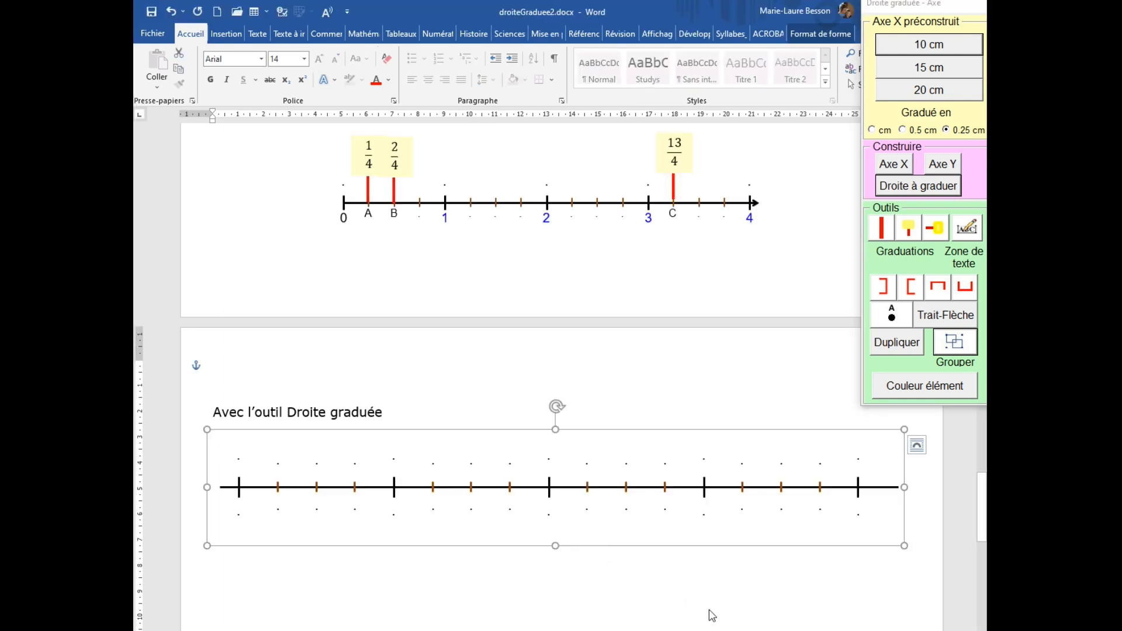
# Label the unit graduations of the new line 0, 1, 2, 3 and 4.
pyautogui.click(671, 595)
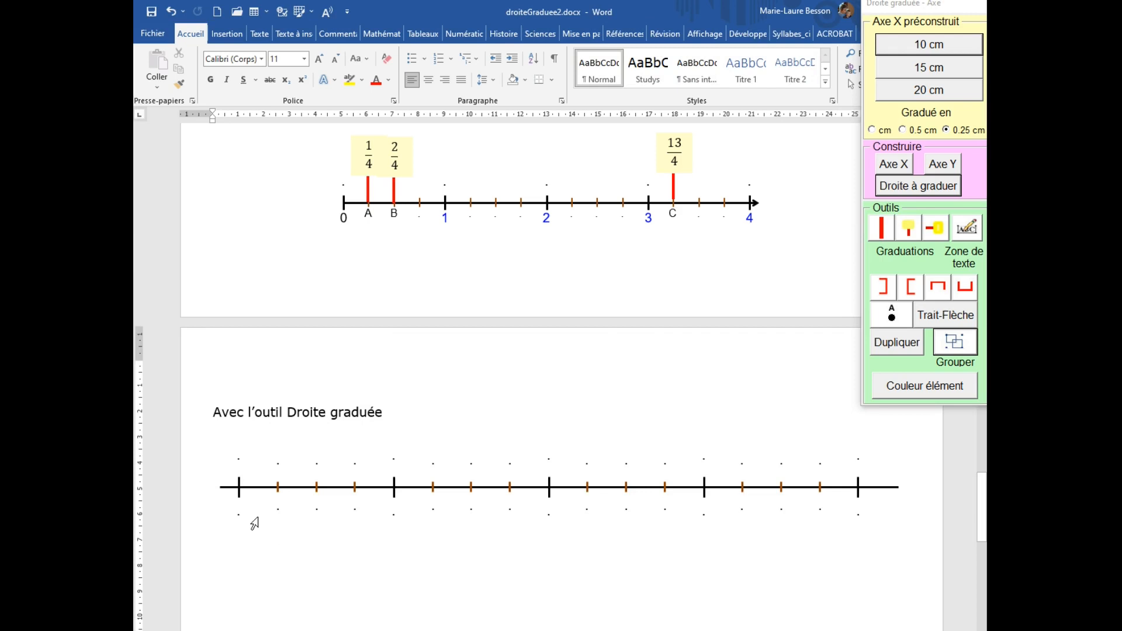
pyautogui.moveTo(250, 517); pyautogui.dragTo(226, 519)
pyautogui.write('0')
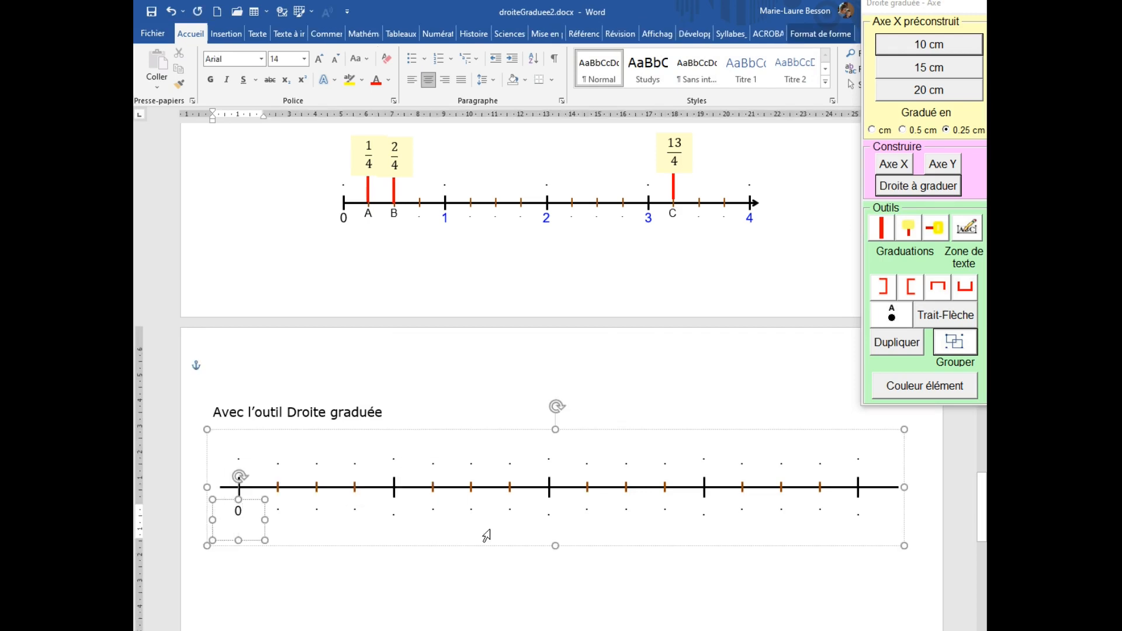
pyautogui.moveTo(402, 517); pyautogui.dragTo(387, 518)
pyautogui.write('0')
pyautogui.press('BackSpace')
pyautogui.write('1')
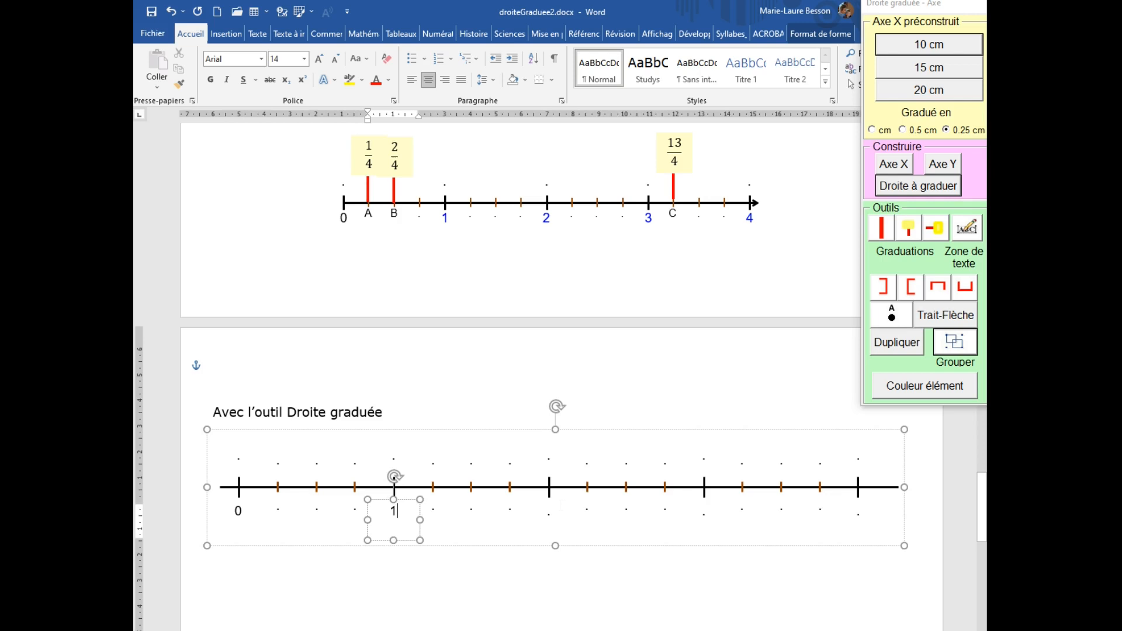
pyautogui.moveTo(558, 515); pyautogui.dragTo(543, 517)
pyautogui.write('2')
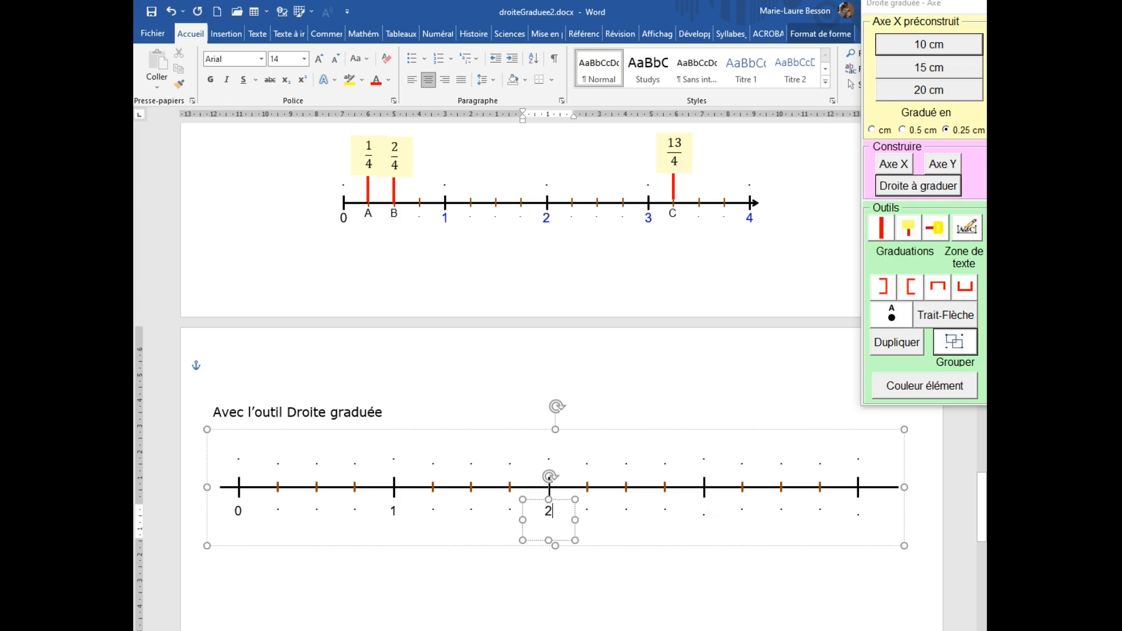
pyautogui.moveTo(709, 517); pyautogui.dragTo(693, 522)
pyautogui.write('3')
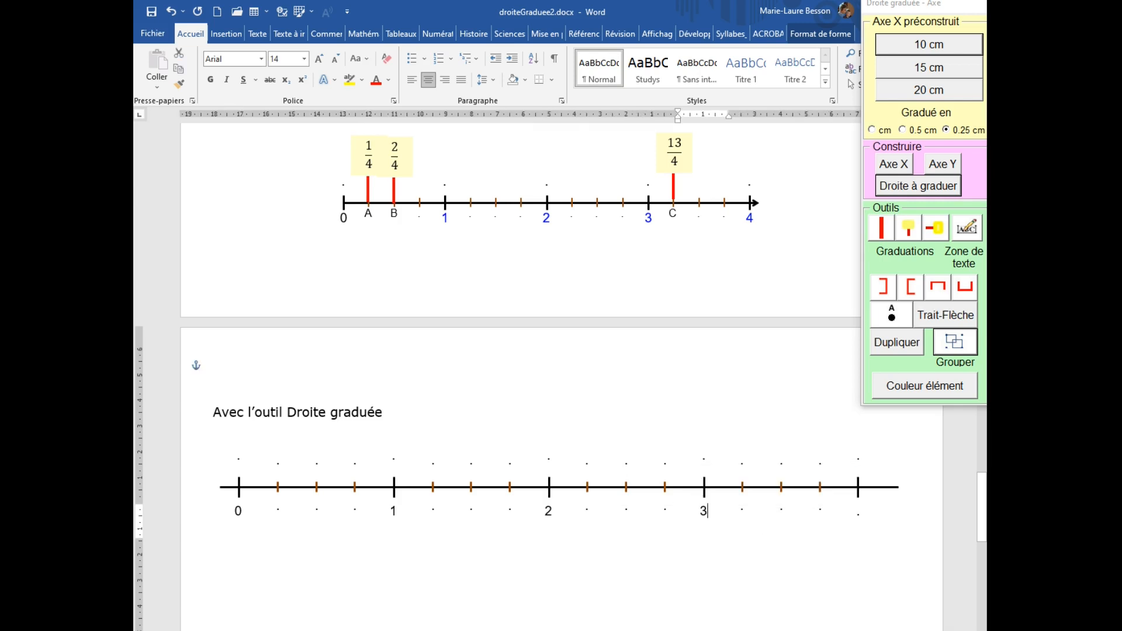
pyautogui.moveTo(865, 516); pyautogui.dragTo(861, 521)
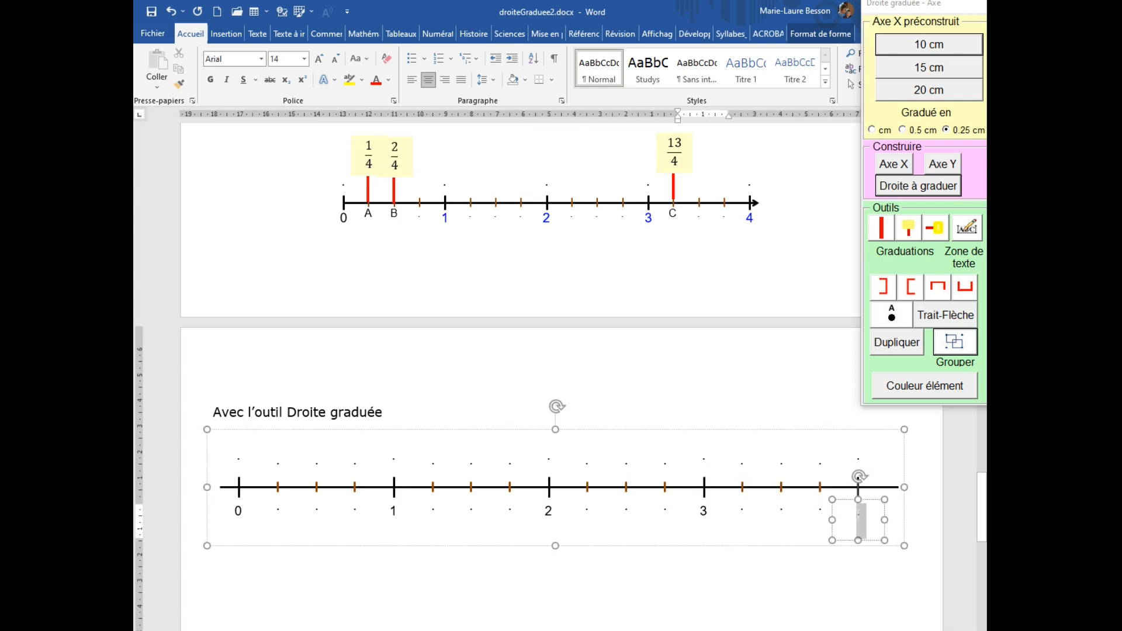
pyautogui.write('4')
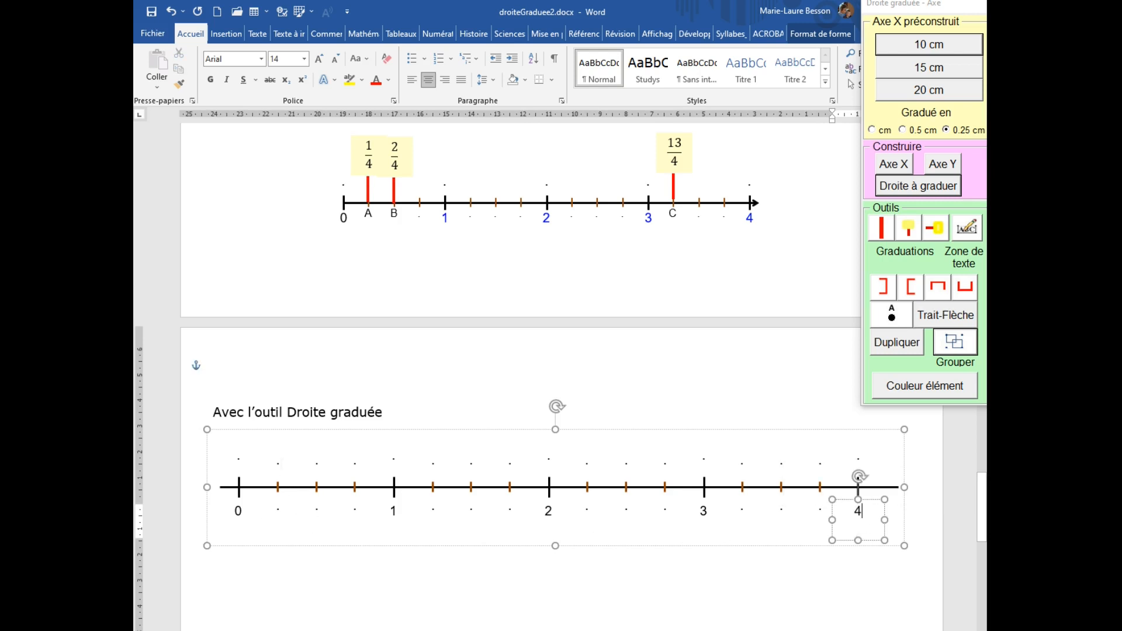
# Label the first graduation after 0 as A and write the fraction 1/4 beneath it as an equation.
pyautogui.moveTo(279, 461); pyautogui.dragTo(279, 469)
pyautogui.write('A')
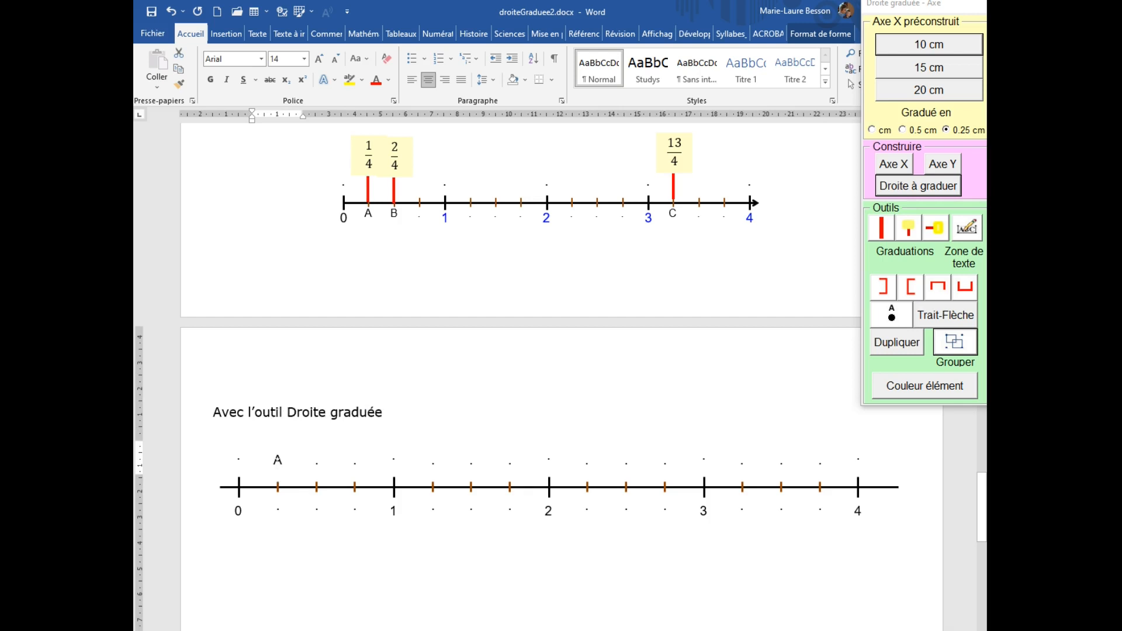
pyautogui.click(280, 508)
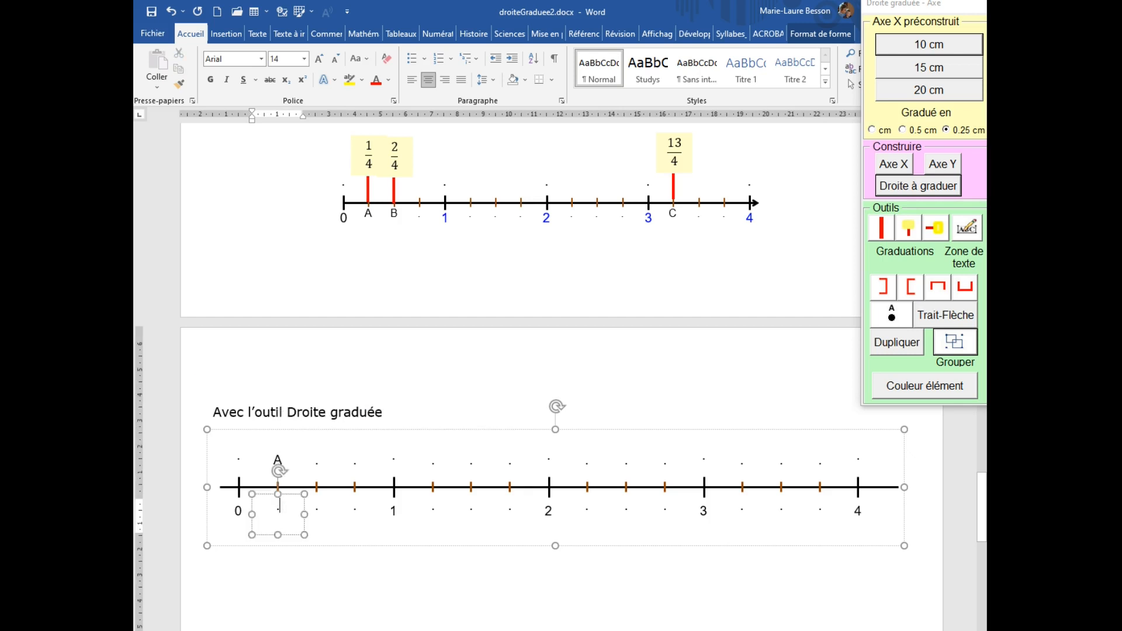
pyautogui.press('BackSpace')
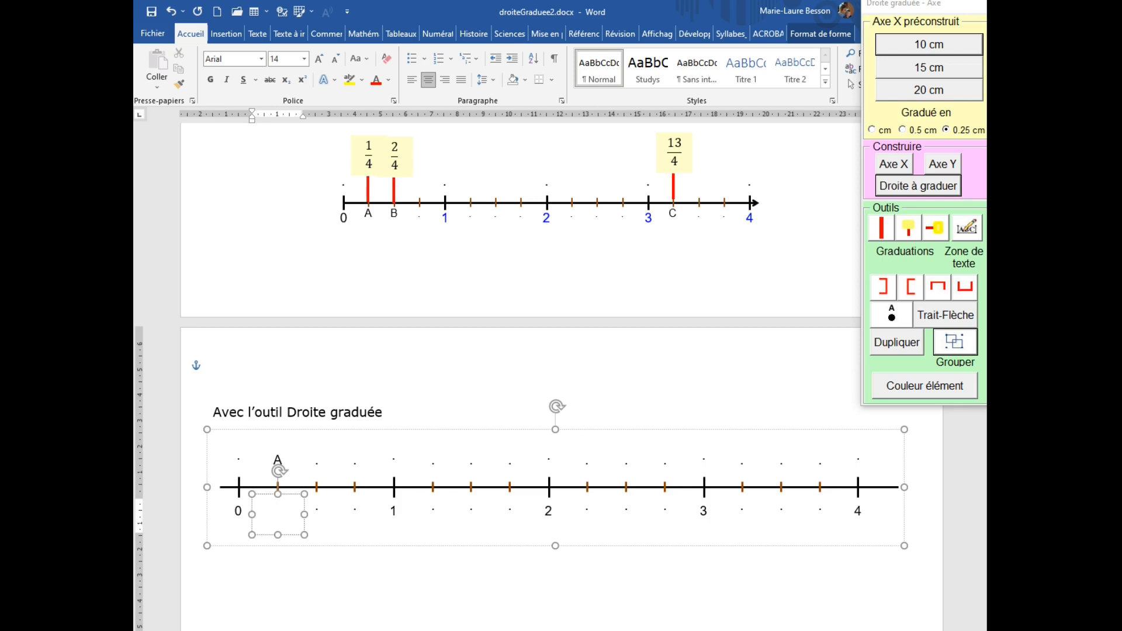
pyautogui.write('}')
pyautogui.press('BackSpace')
pyautogui.hotkey('alt', '=')
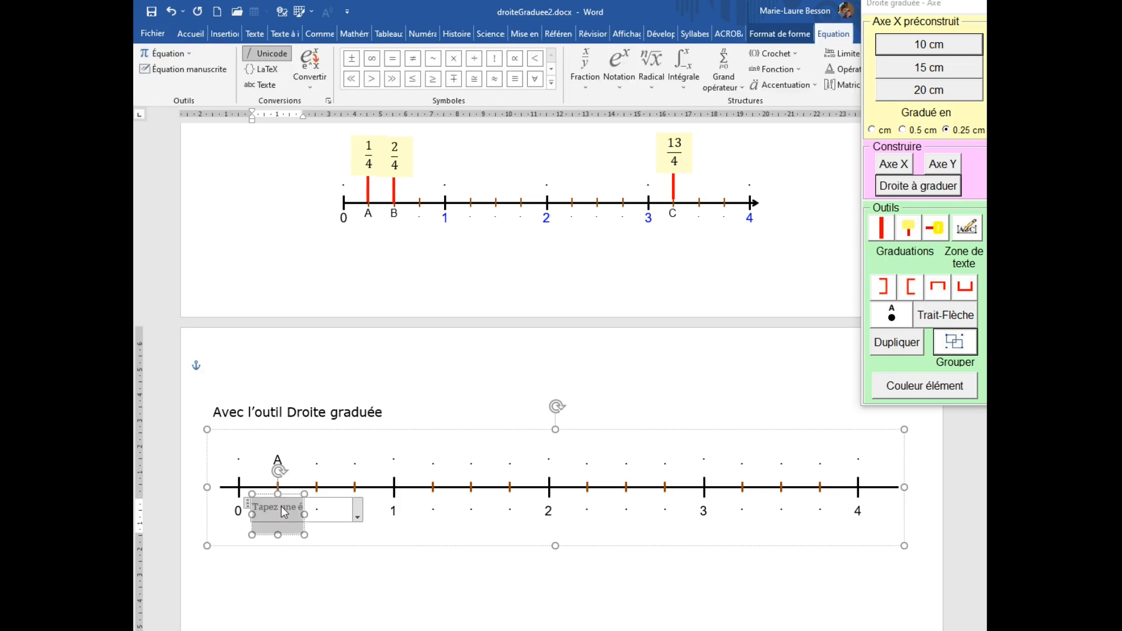
pyautogui.write('1/')
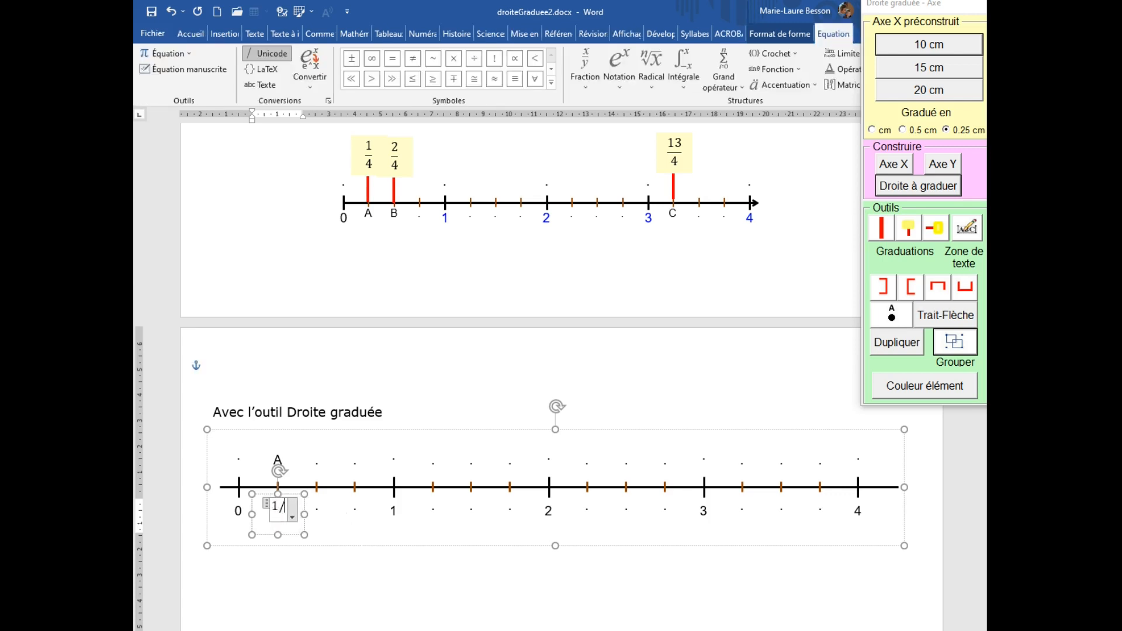
pyautogui.write('4')
pyautogui.click(300, 500)
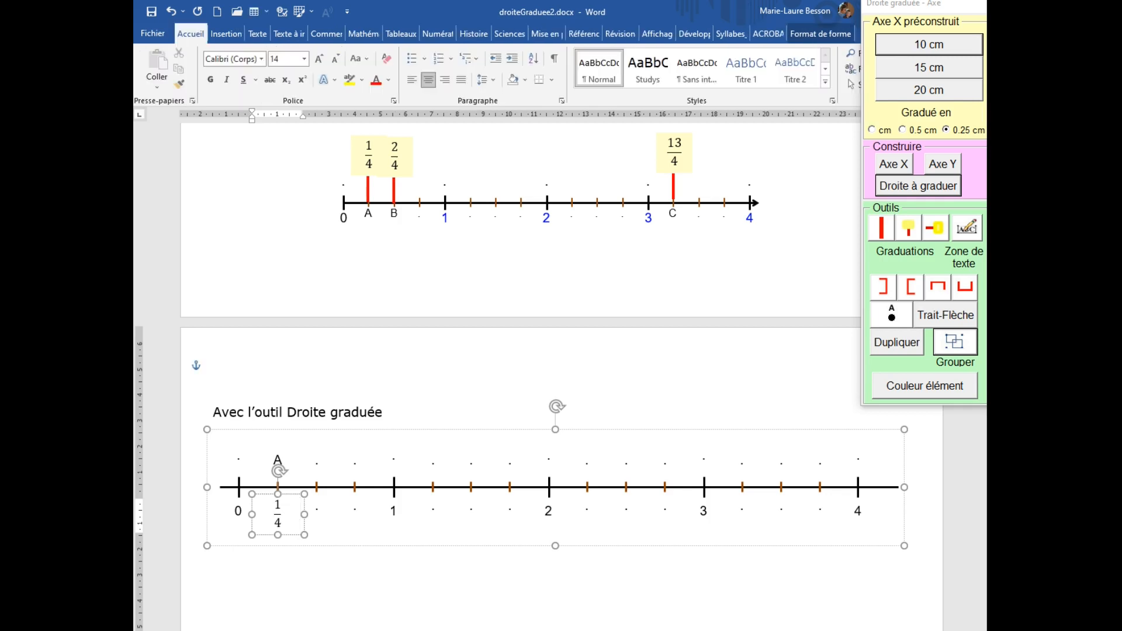
# Label the second graduation after 0 as B and write the fraction 2/4 beneath it.
pyautogui.click(319, 465)
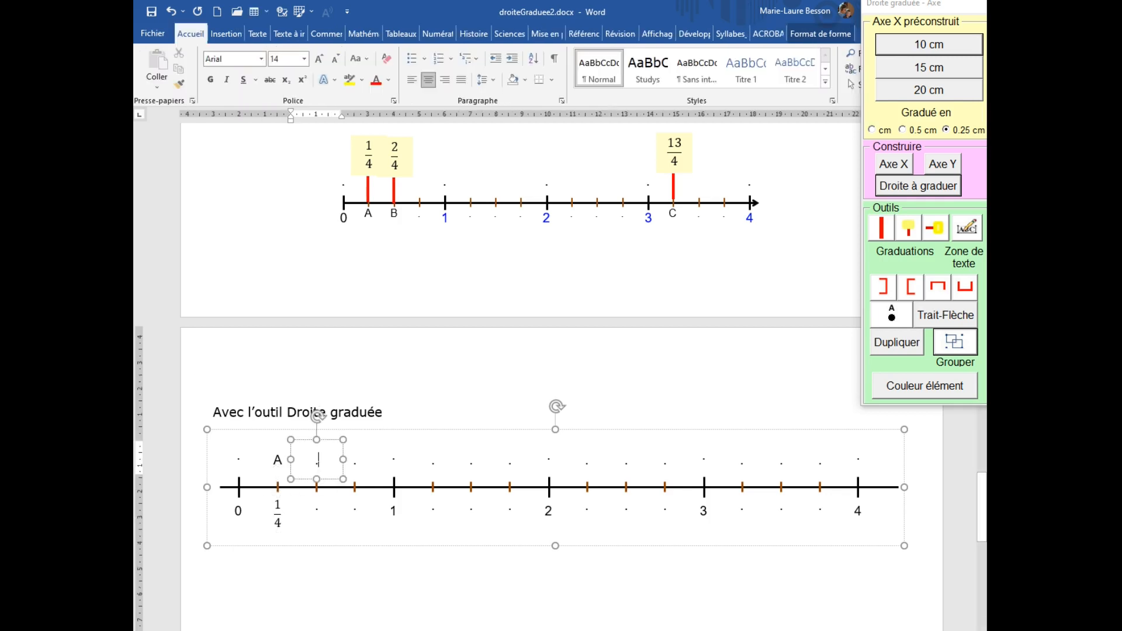
pyautogui.doubleClick(319, 471)
pyautogui.write('B')
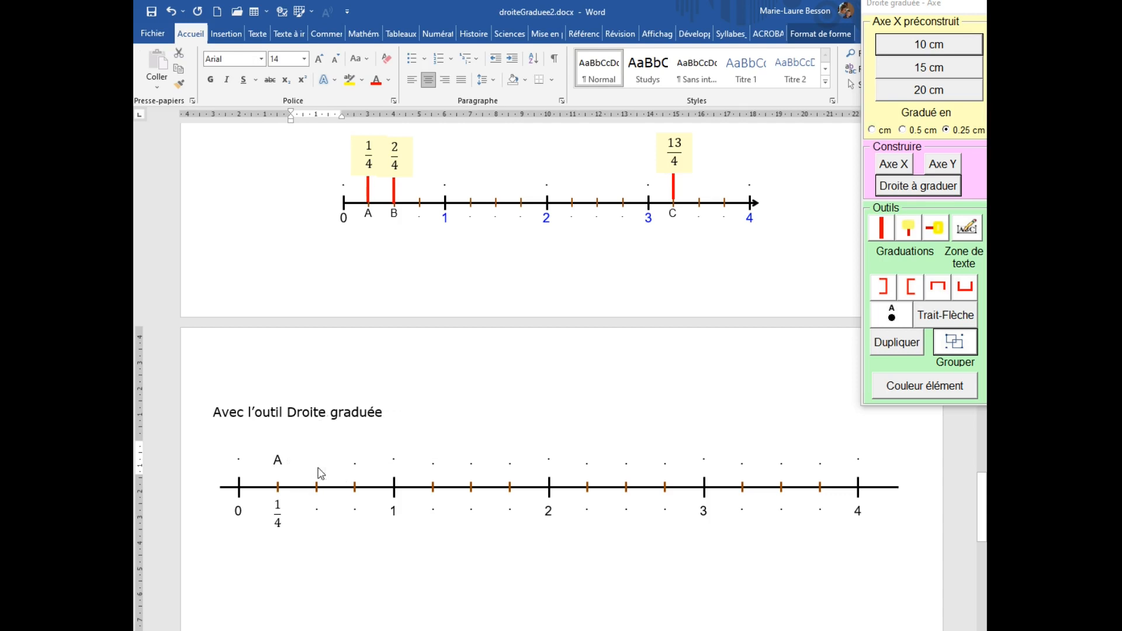
pyautogui.click(318, 506)
pyautogui.press('BackSpace')
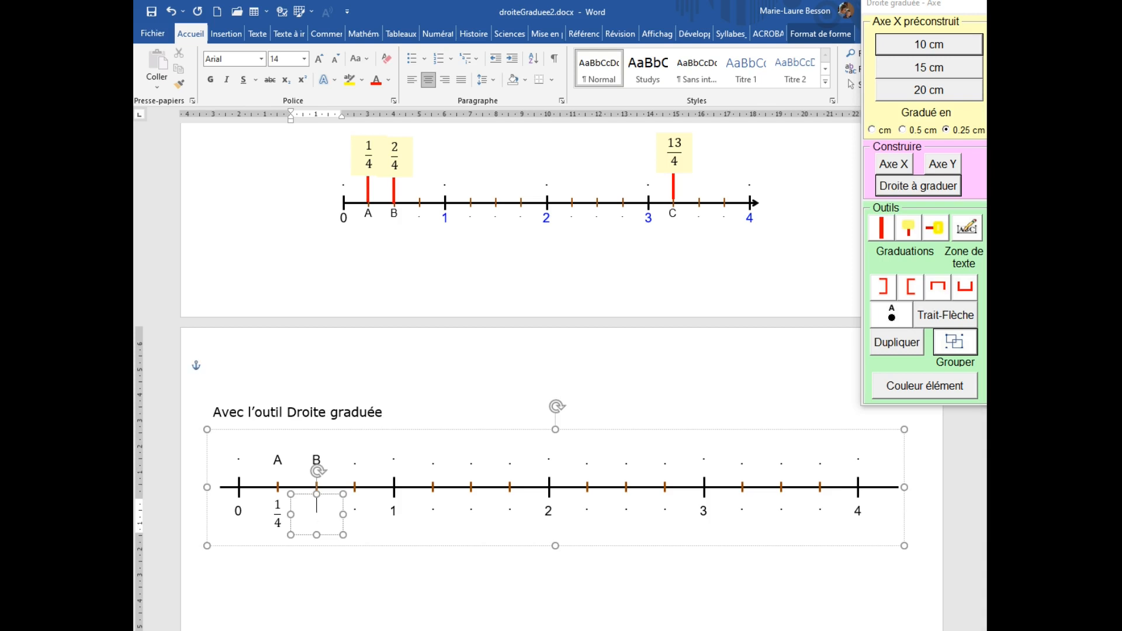
pyautogui.hotkey('alt', '=')
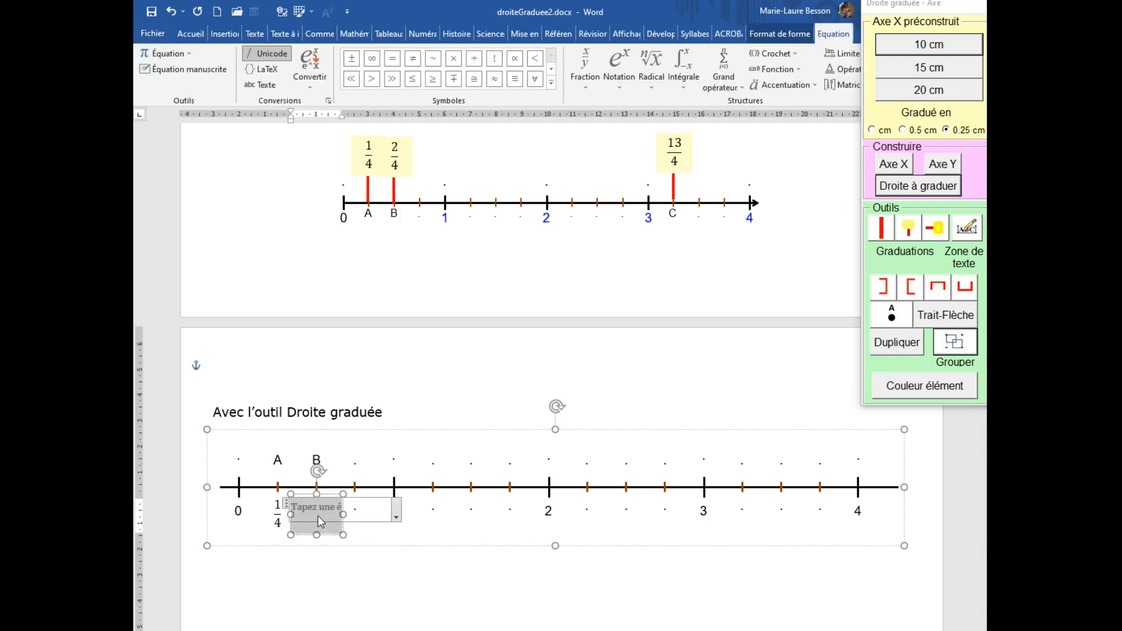
pyautogui.write('2/4')
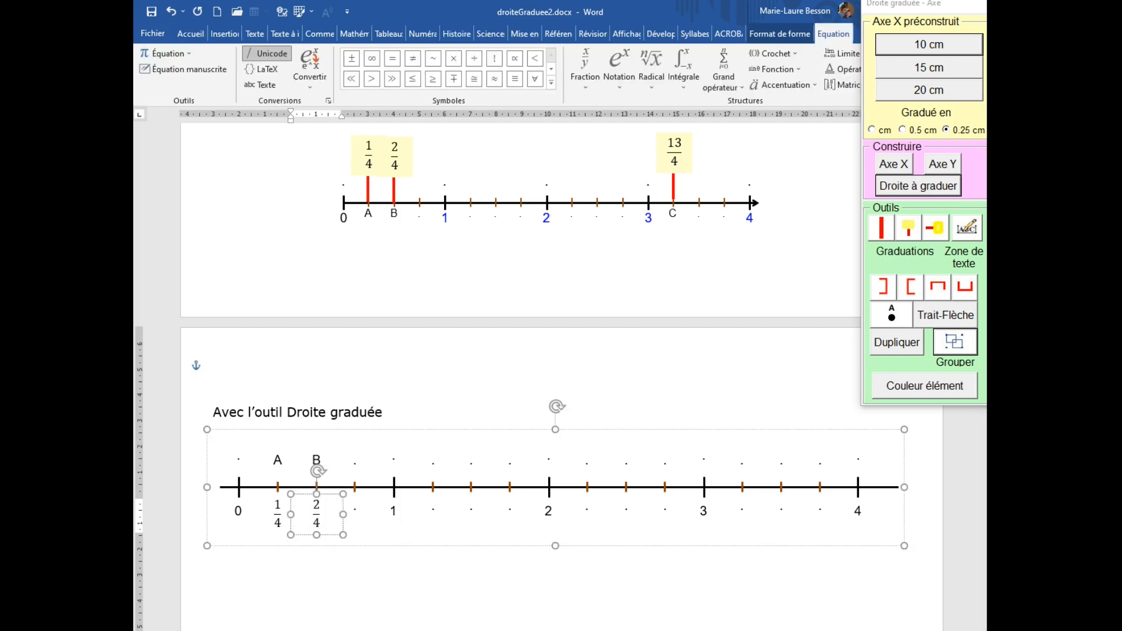
pyautogui.press('Right')
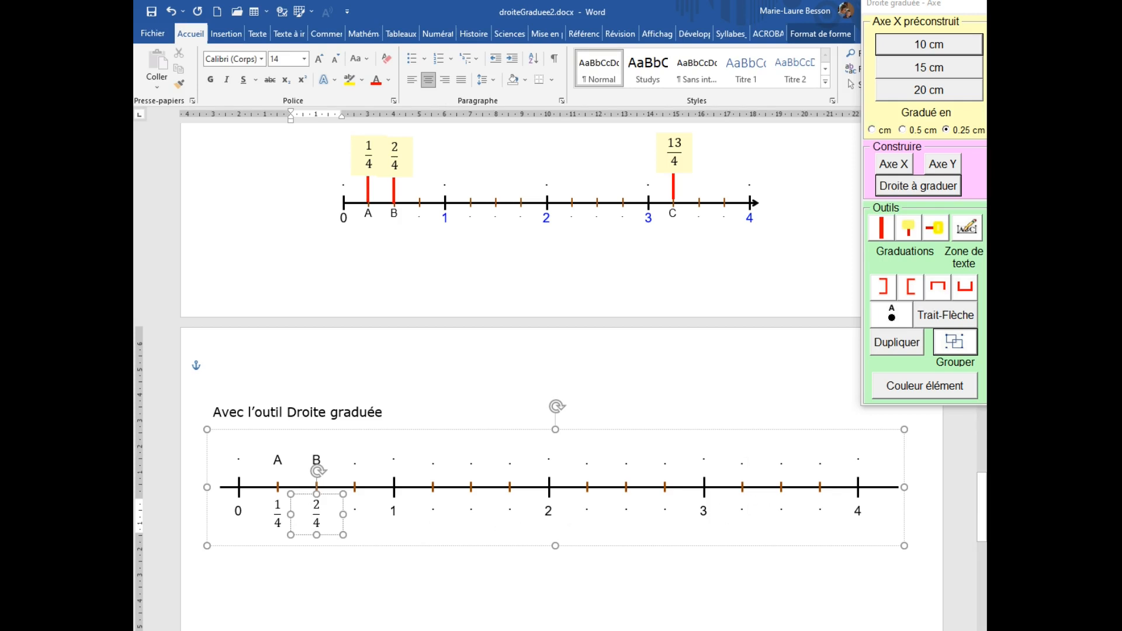
# Label the first graduation after 3 as C and write the fraction 13/4 beneath it.
pyautogui.doubleClick(731, 468)
pyautogui.hotkey('ctrl', 'c')
pyautogui.write('C')
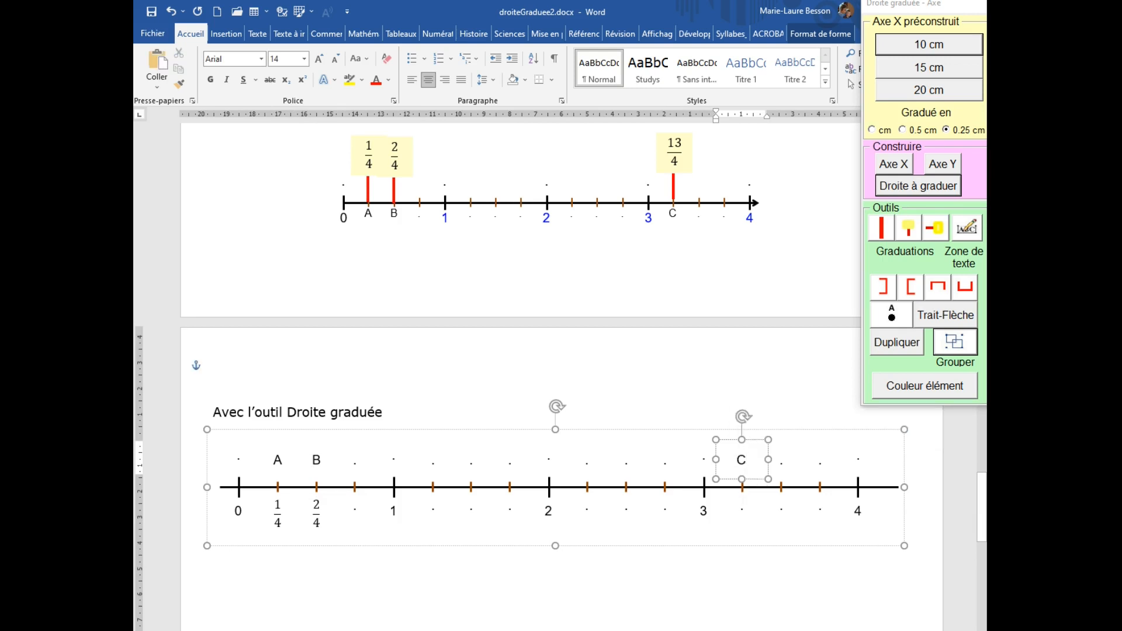
pyautogui.click(744, 511)
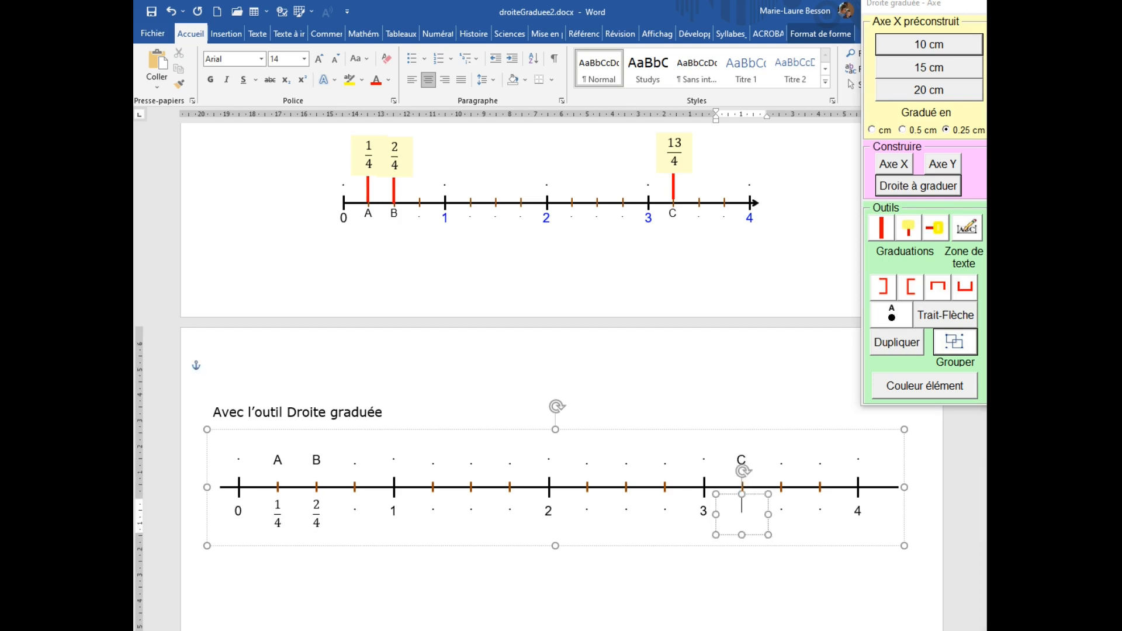
pyautogui.hotkey('alt', '=')
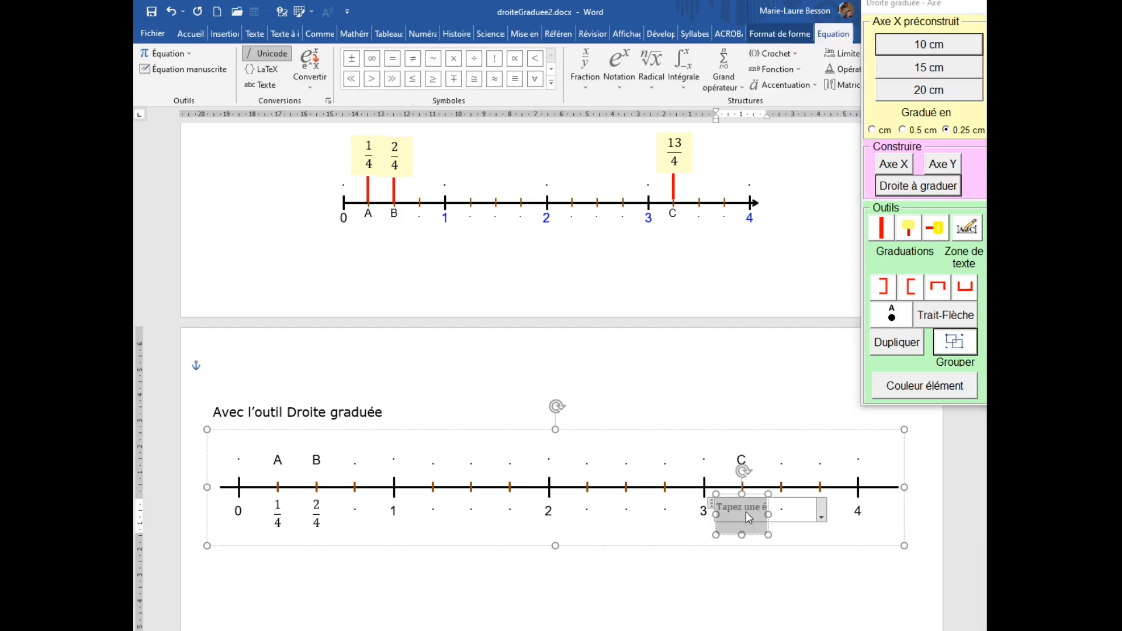
pyautogui.write('13/')
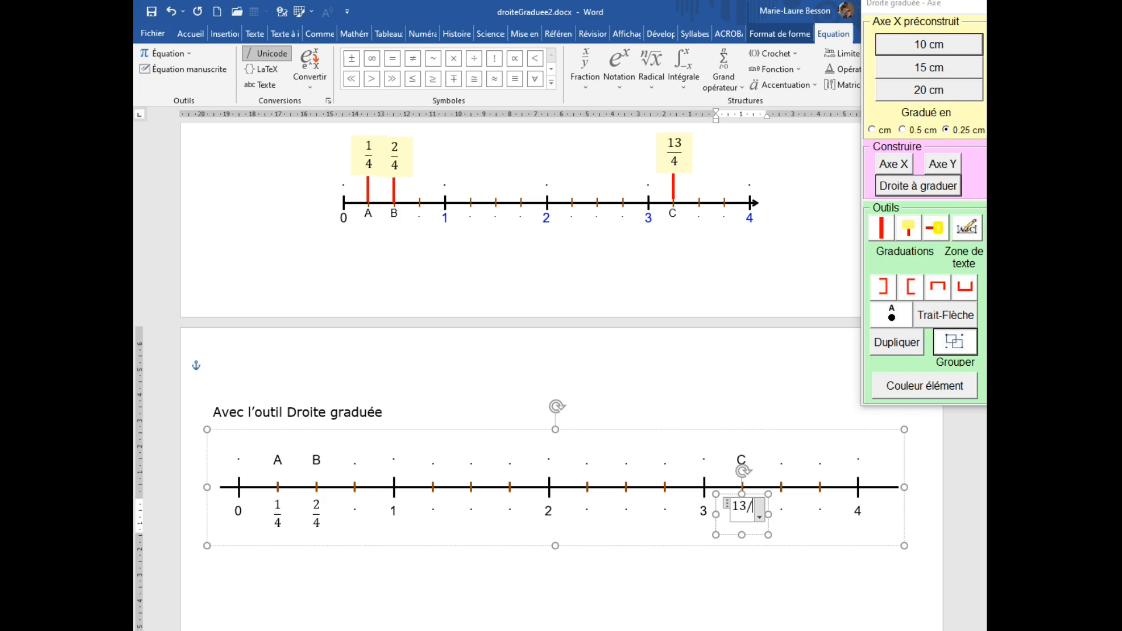
pyautogui.write('4')
pyautogui.click(344, 444)
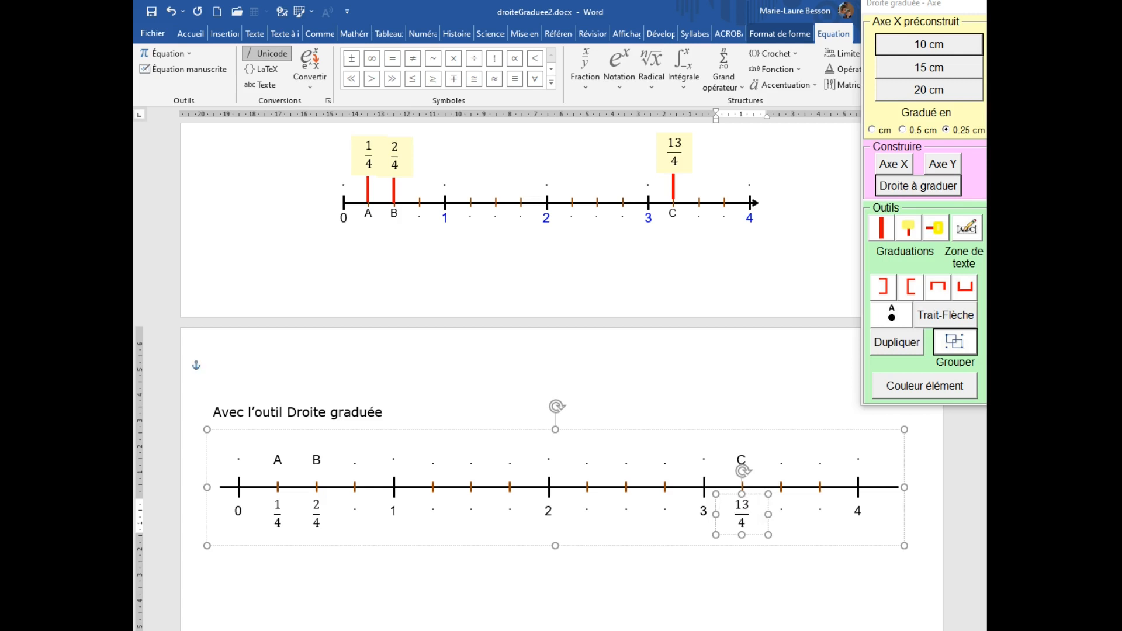